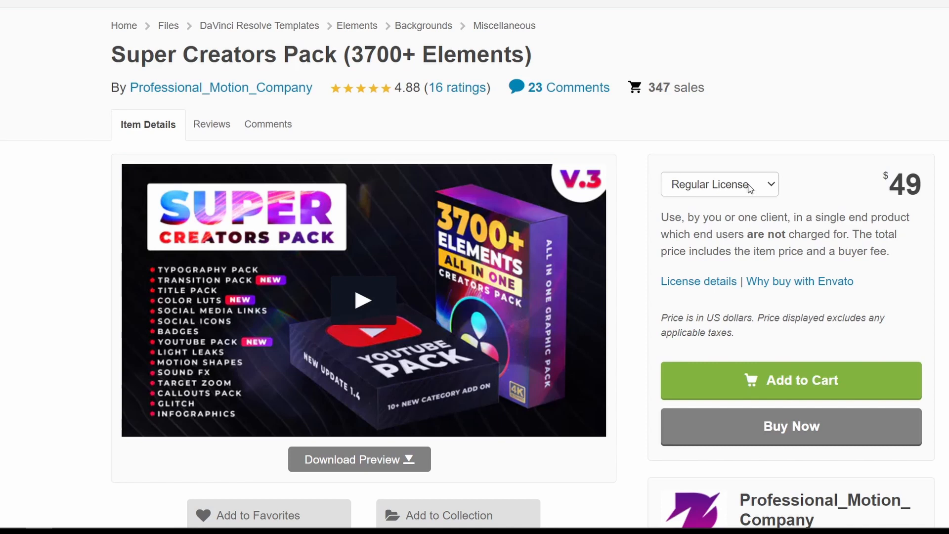
- Choose the Extended License for the Super Creators Pack on its item page
{"action": "left_click", "coordinate": [750, 188]}
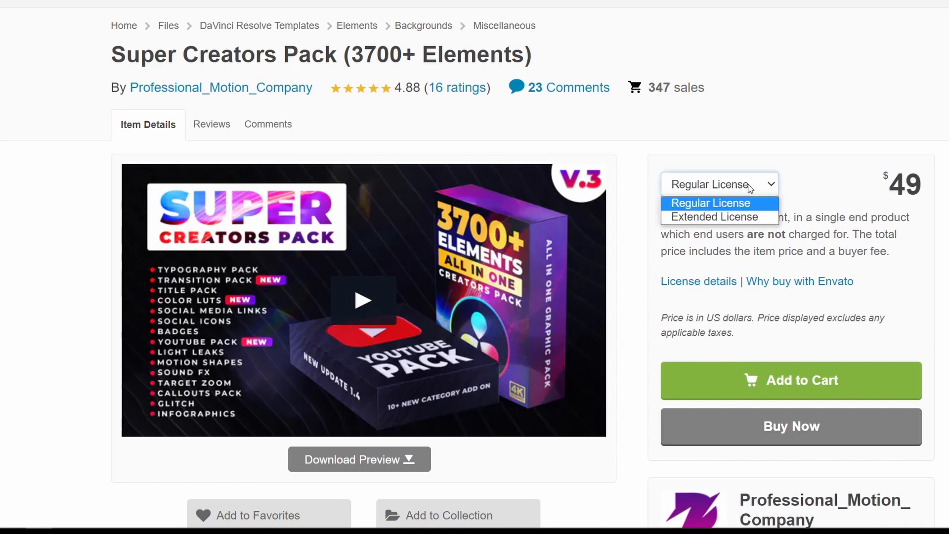
{"action": "left_click", "coordinate": [748, 220]}
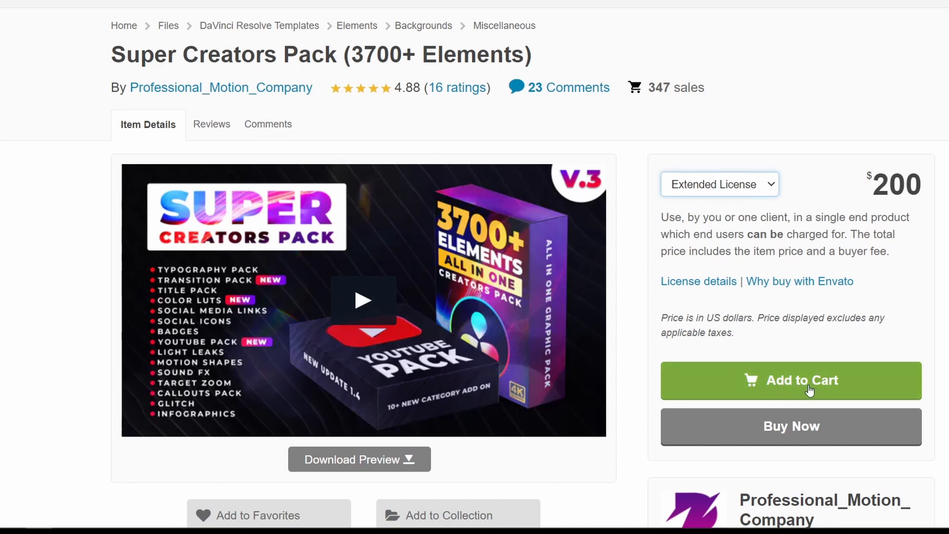
{"action": "scroll", "coordinate": [809, 391], "scroll_direction": "down", "scroll_amount": 10}
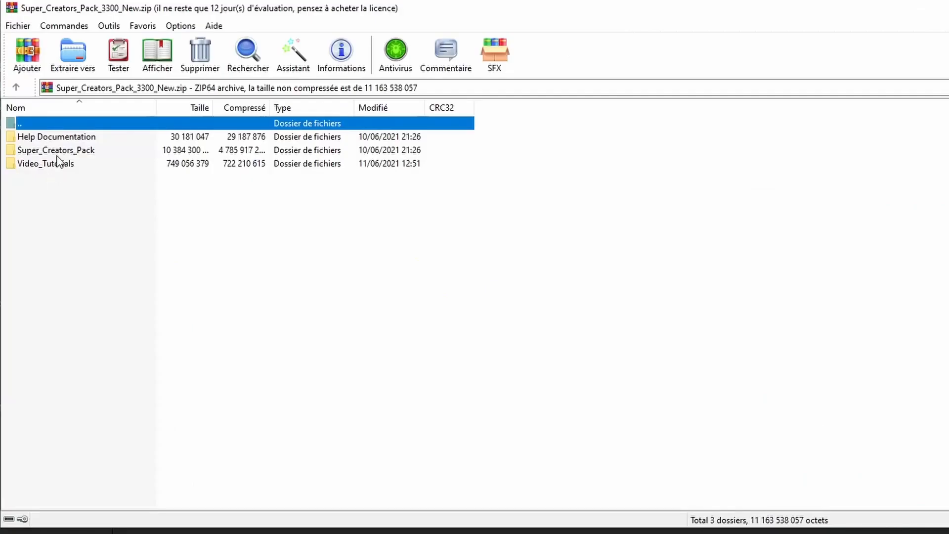
- In WinRAR, look through the Video_Tutorials and Super_Creators_Pack folders inside the Super_Creators_Pack_3300_New.zip archive
{"action": "double_click", "coordinate": [59, 167]}
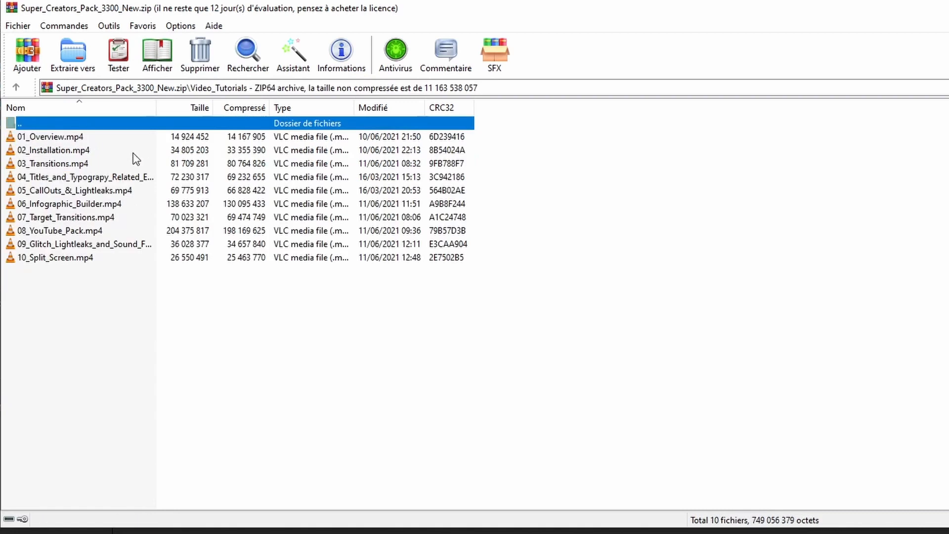
{"action": "left_click", "coordinate": [18, 89]}
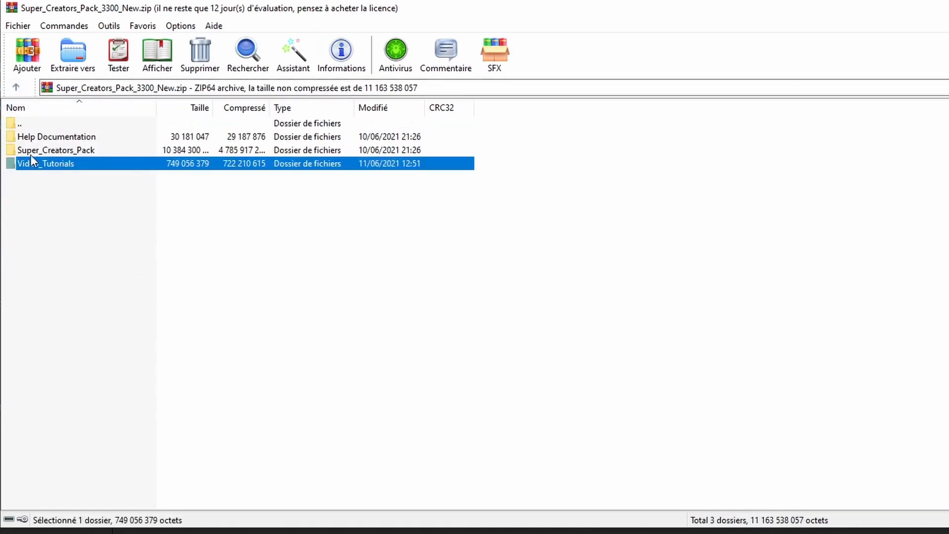
{"action": "left_click", "coordinate": [48, 150]}
{"action": "double_click", "coordinate": [48, 150]}
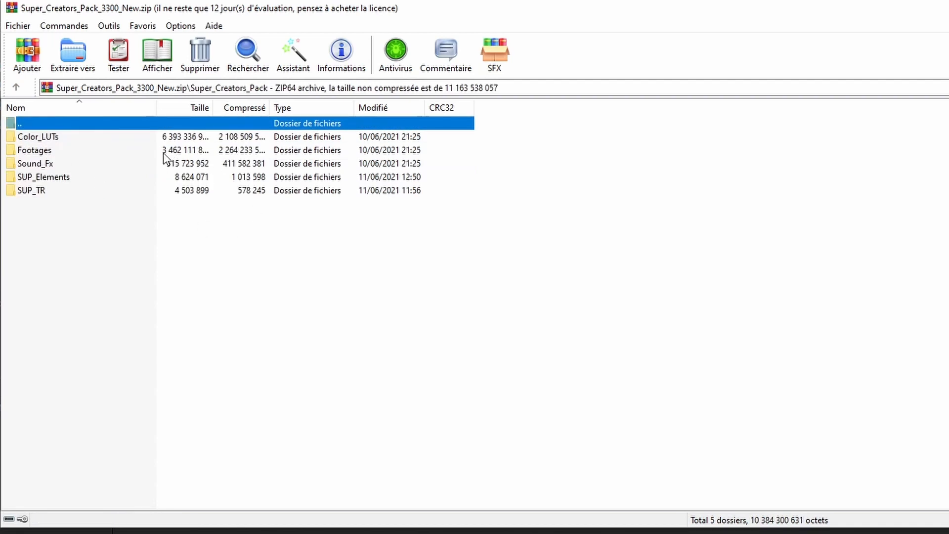
{"action": "key", "text": "Down"}
{"action": "key", "text": "Down"}
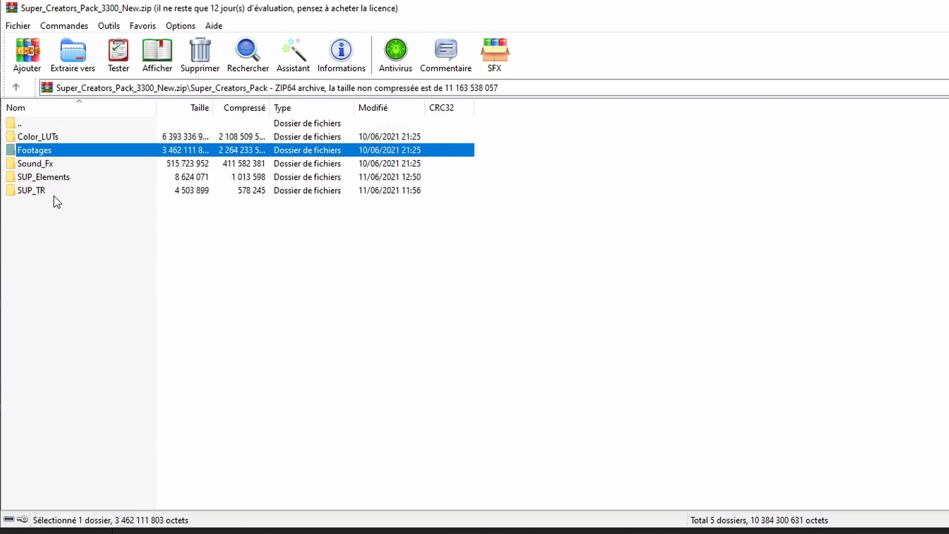
{"action": "key", "text": "Down"}
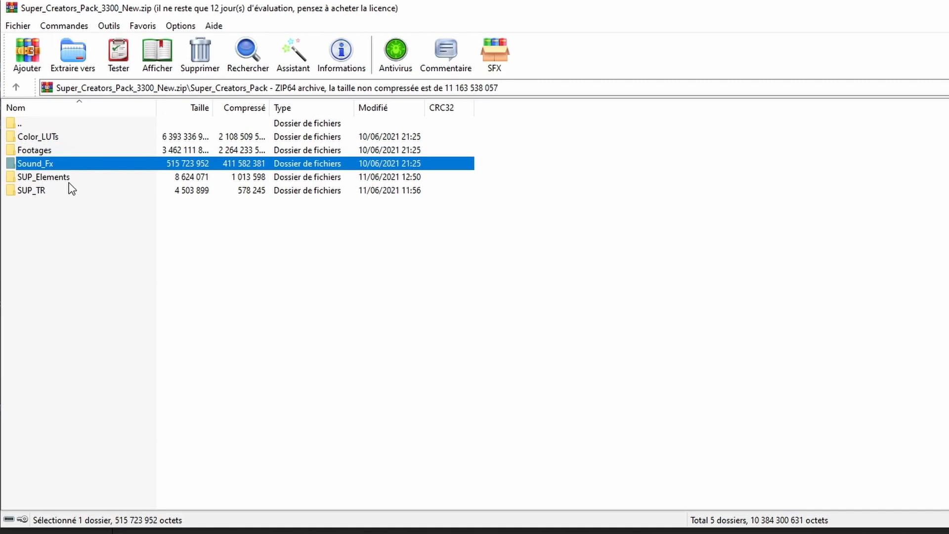
{"action": "key", "text": "Down"}
{"action": "key", "text": "Down"}
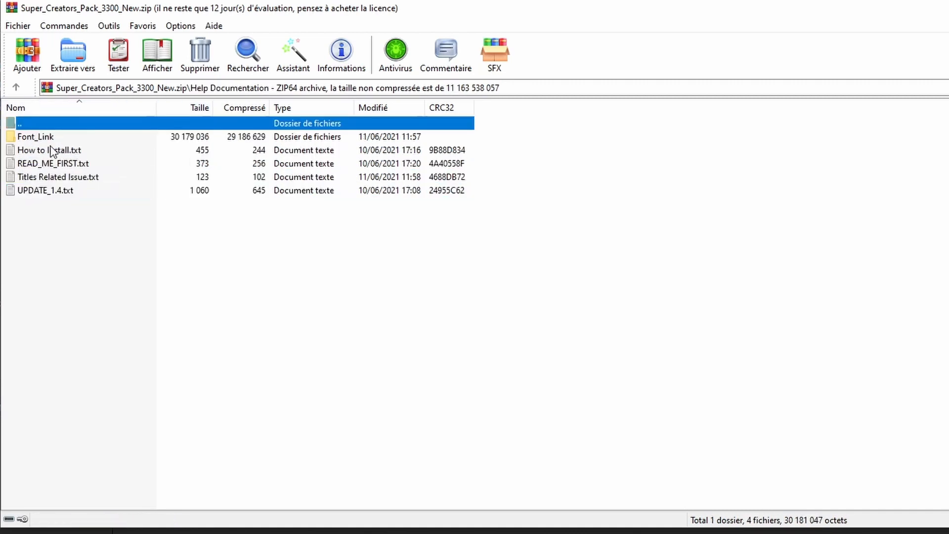
- Open the Font_Link folder in Help Documentation, check the Free_font.zip file and return to the parent folder
{"action": "left_click", "coordinate": [41, 140]}
{"action": "double_click", "coordinate": [40, 139]}
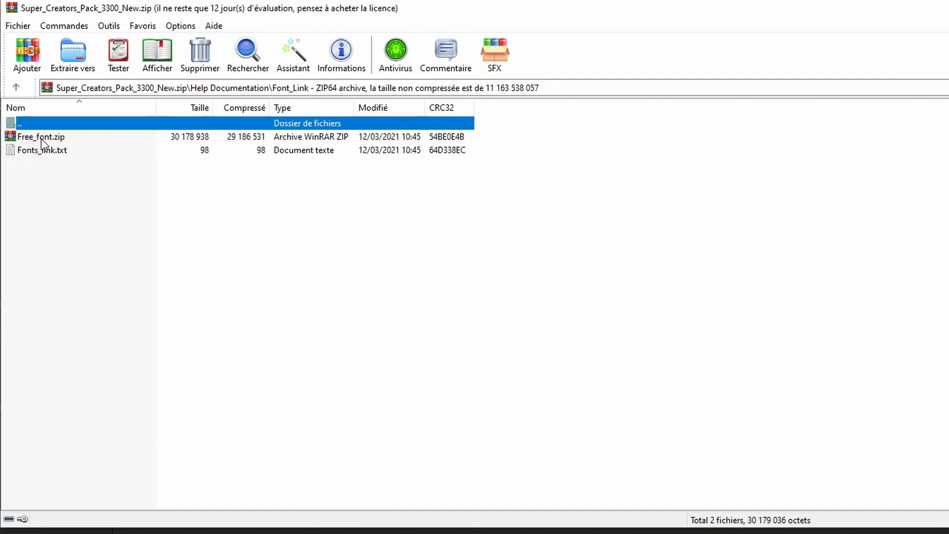
{"action": "left_click", "coordinate": [45, 141]}
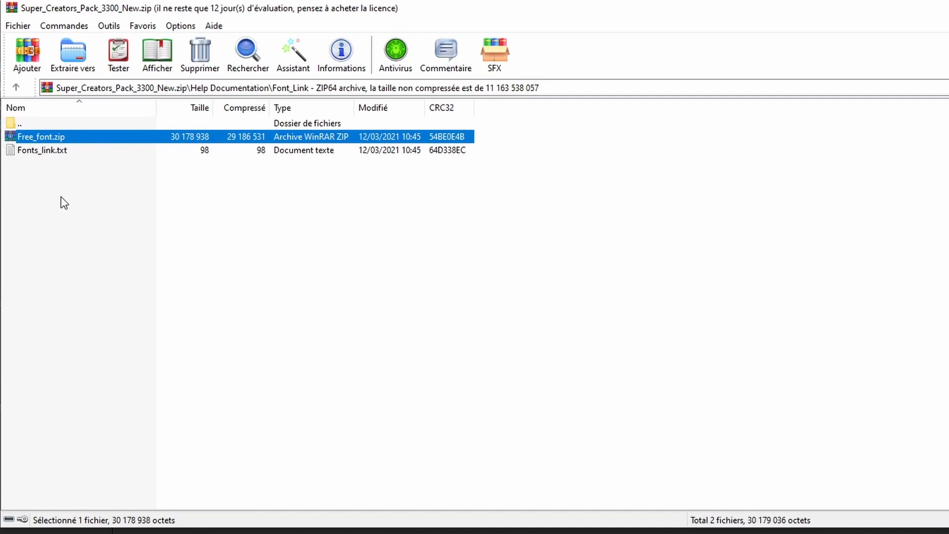
{"action": "key", "text": "BackSpace"}
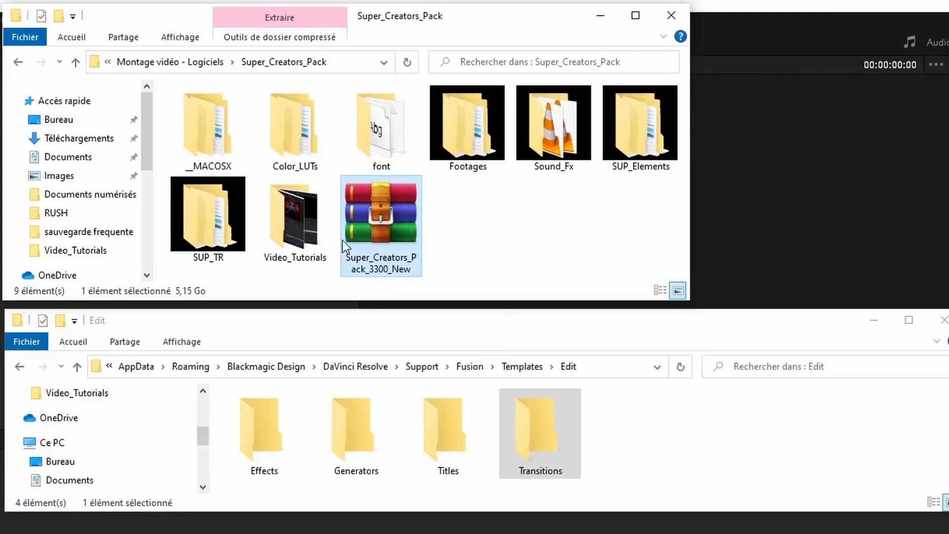
- In File Explorer, try to copy the extracted SUP_TR folder into DaVinci Resolve's Transitions template folder
{"action": "left_click", "coordinate": [639, 134]}
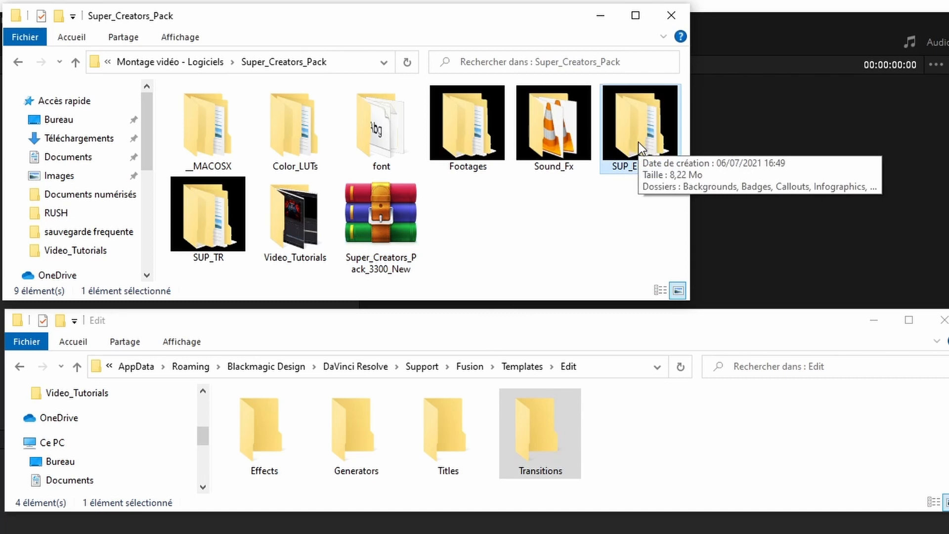
{"action": "left_click", "coordinate": [216, 239]}
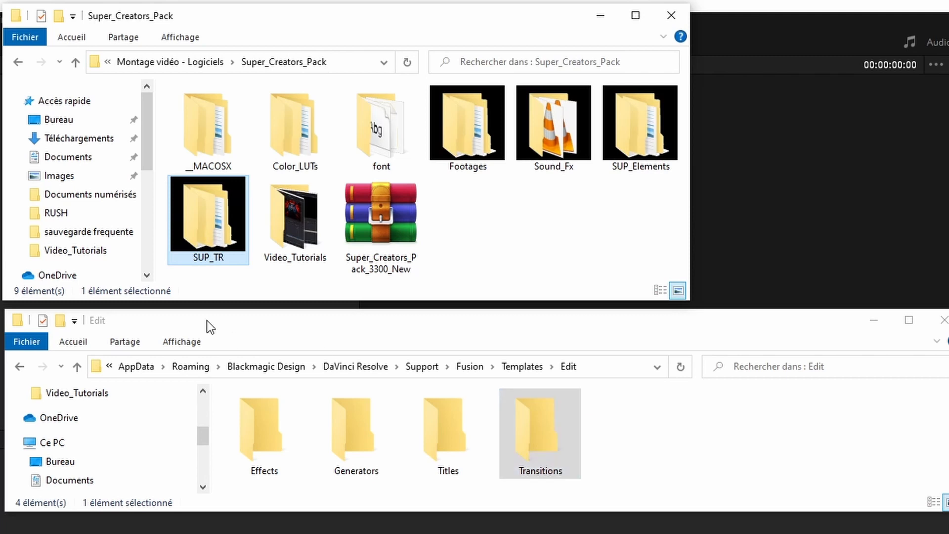
{"action": "right_click", "coordinate": [212, 239]}
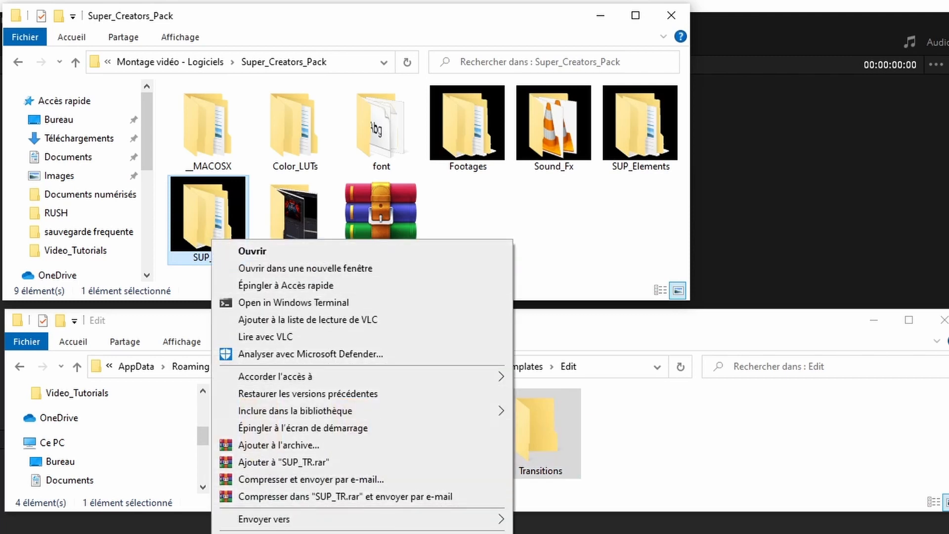
{"action": "left_click", "coordinate": [257, 533]}
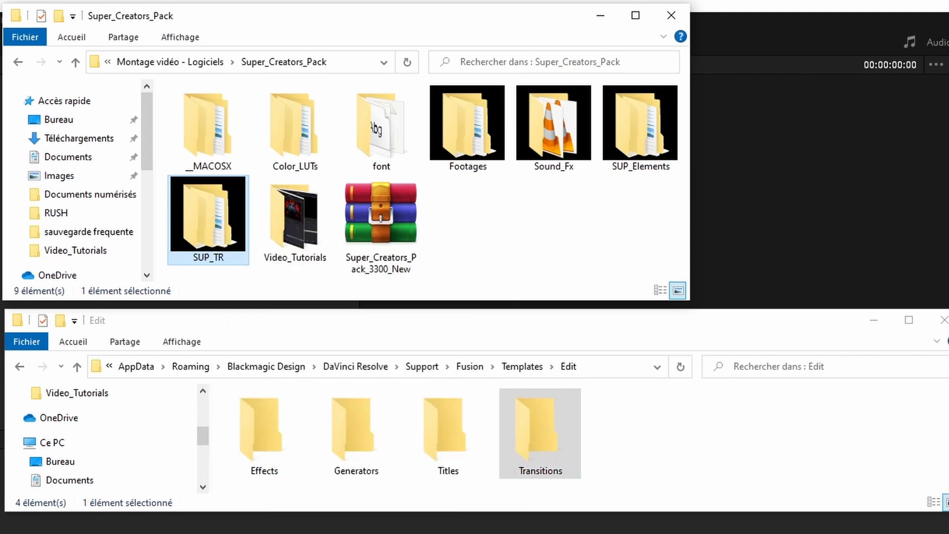
{"action": "right_click", "coordinate": [544, 445]}
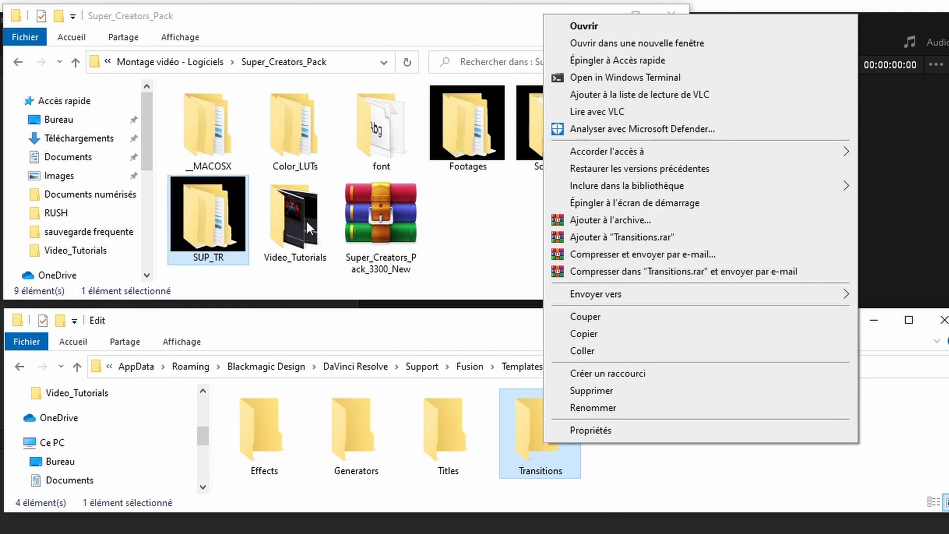
{"action": "left_click", "coordinate": [509, 210]}
{"action": "left_click", "coordinate": [638, 142]}
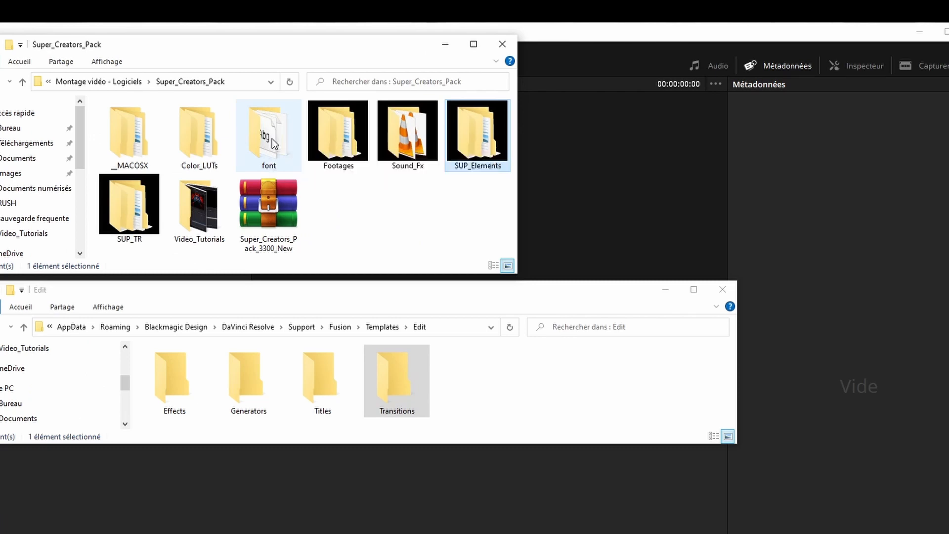
- Select all the files in the pack's font folder and bring up their file actions
{"action": "double_click", "coordinate": [272, 138]}
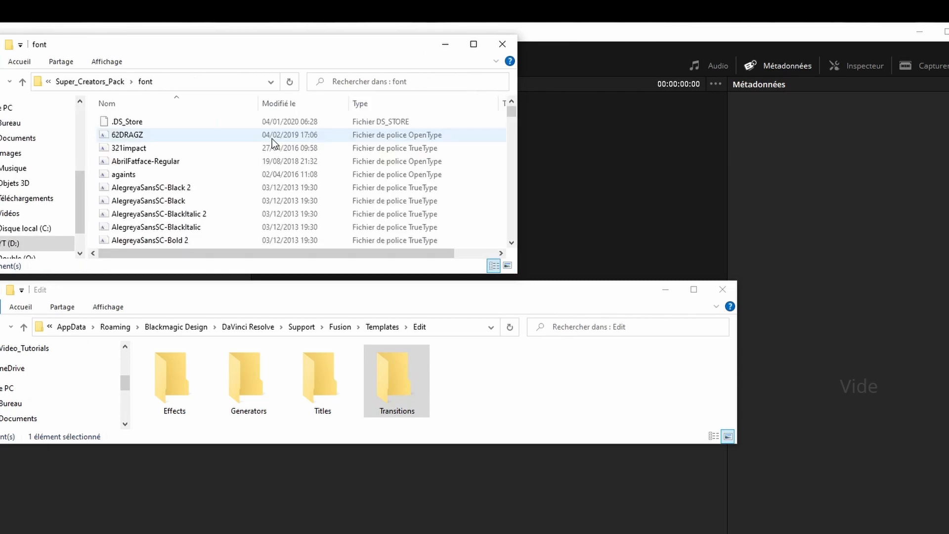
{"action": "left_click", "coordinate": [154, 137]}
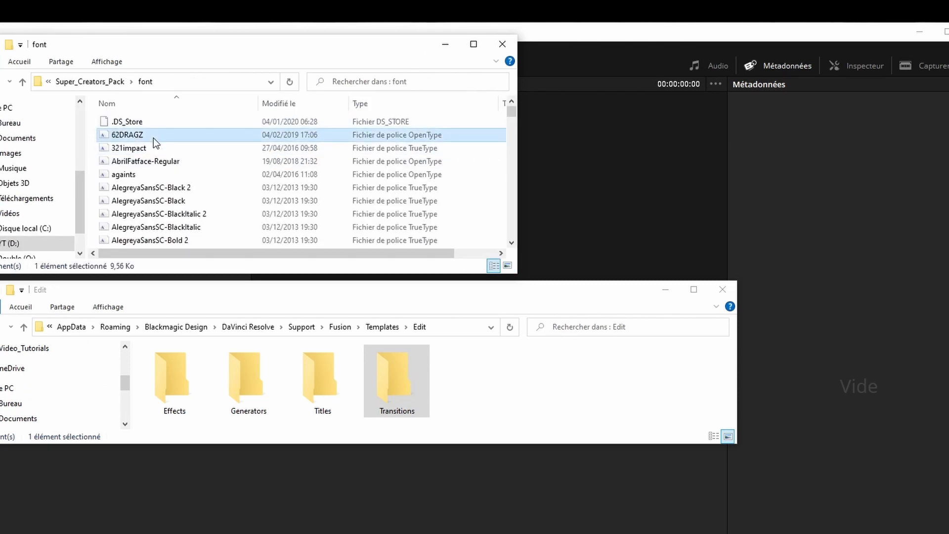
{"action": "key", "text": "ctrl+a"}
{"action": "right_click", "coordinate": [171, 139]}
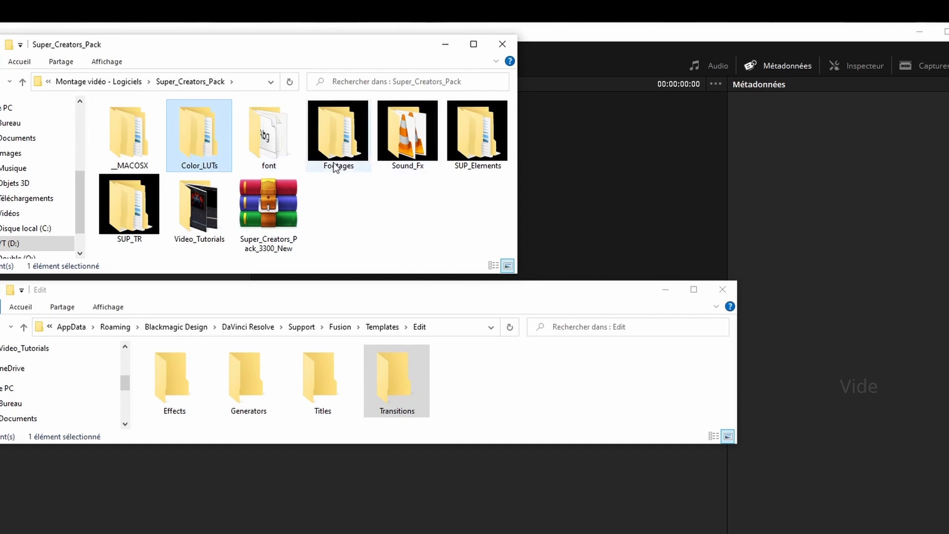
- Look through the Emoji images under Footages and Emoji_and_Icons, and return to the Emoji_and_Icons folder
{"action": "double_click", "coordinate": [338, 148]}
{"action": "left_click", "coordinate": [139, 127]}
{"action": "double_click", "coordinate": [139, 130]}
{"action": "double_click", "coordinate": [121, 122]}
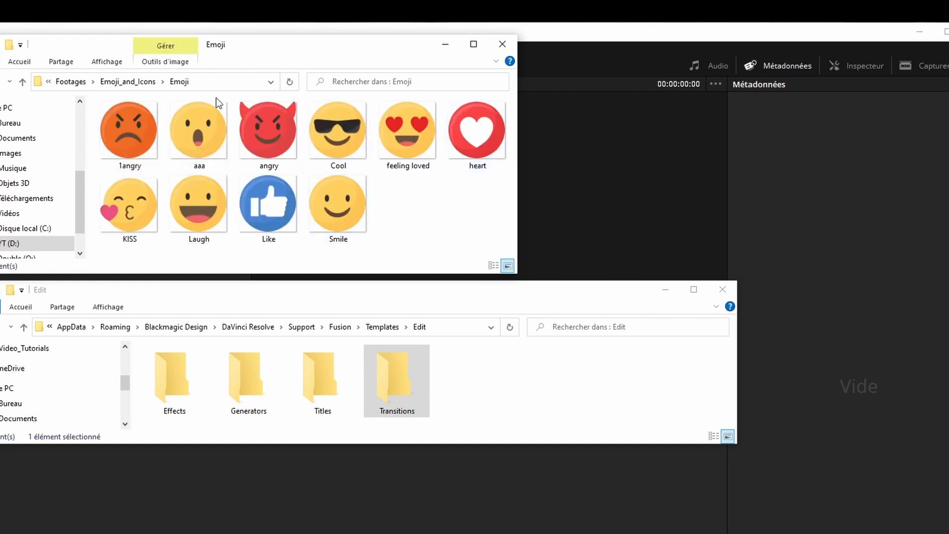
{"action": "left_click", "coordinate": [128, 82]}
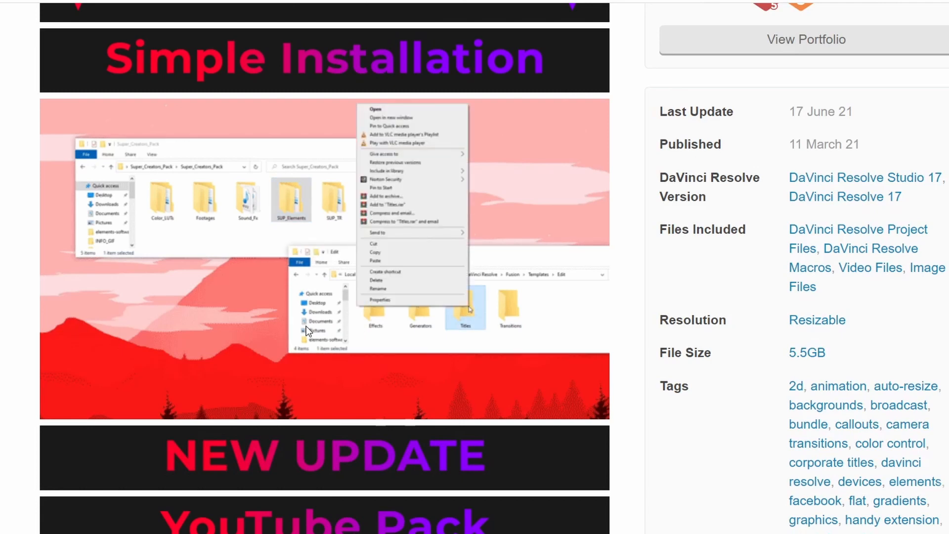
- On the pack's web page, review the previews of the simple installation, buttons, YT lower thirds and comments
{"action": "scroll", "coordinate": [242, 337], "scroll_direction": "up", "scroll_amount": 1}
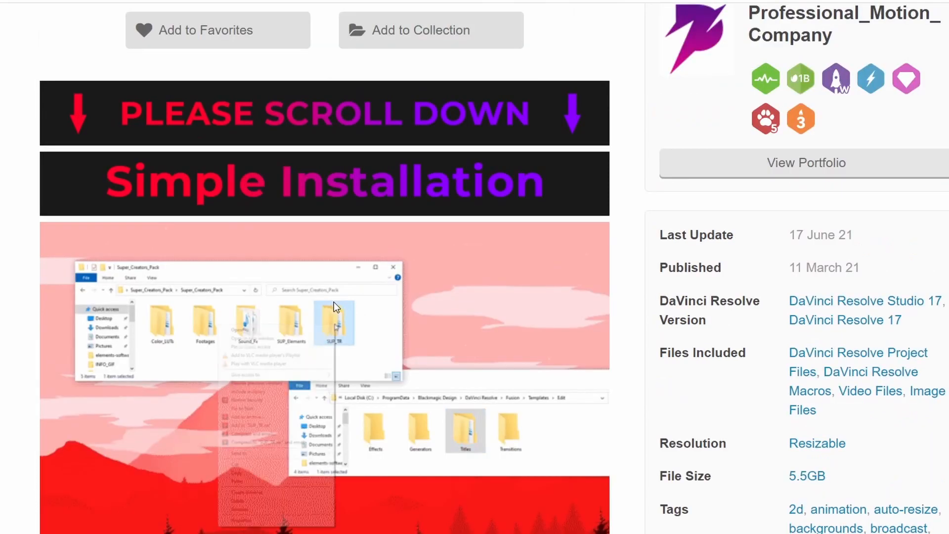
{"action": "scroll", "coordinate": [221, 414], "scroll_direction": "down", "scroll_amount": 9}
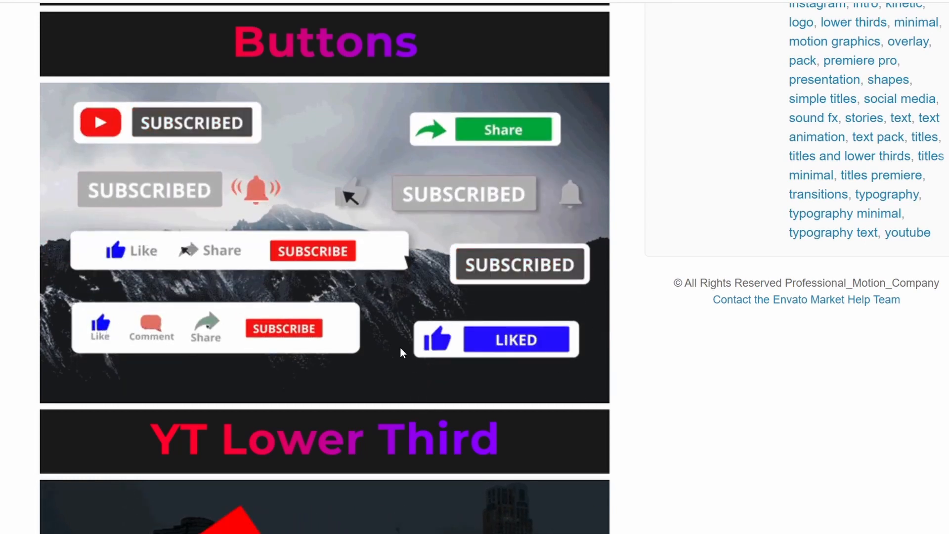
{"action": "scroll", "coordinate": [429, 348], "scroll_direction": "down", "scroll_amount": 6}
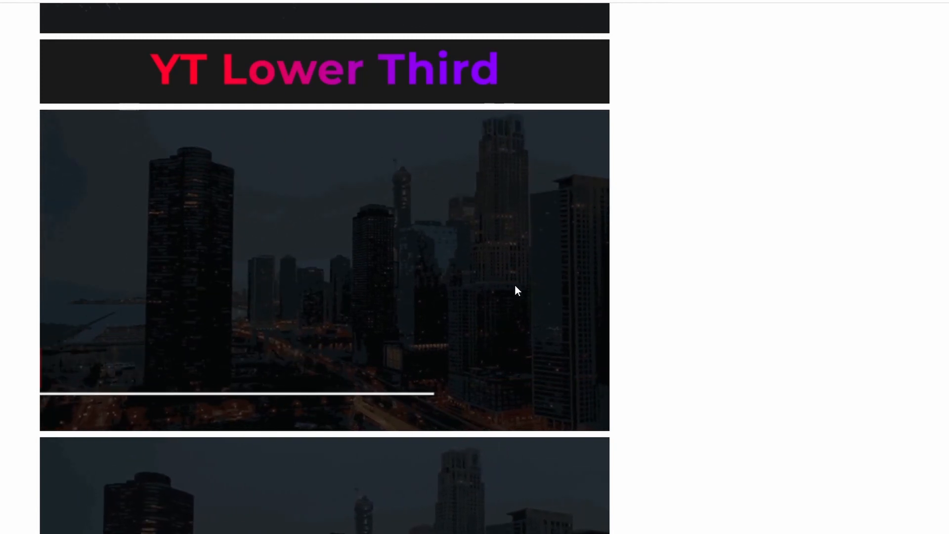
{"action": "scroll", "coordinate": [514, 285], "scroll_direction": "down", "scroll_amount": 12}
{"action": "scroll", "coordinate": [513, 287], "scroll_direction": "down", "scroll_amount": 5}
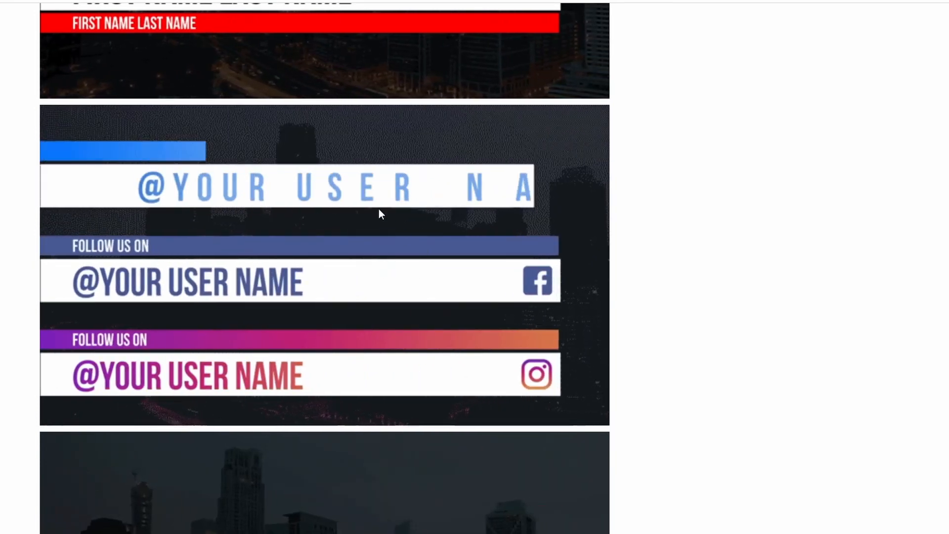
{"action": "scroll", "coordinate": [378, 201], "scroll_direction": "down", "scroll_amount": 10}
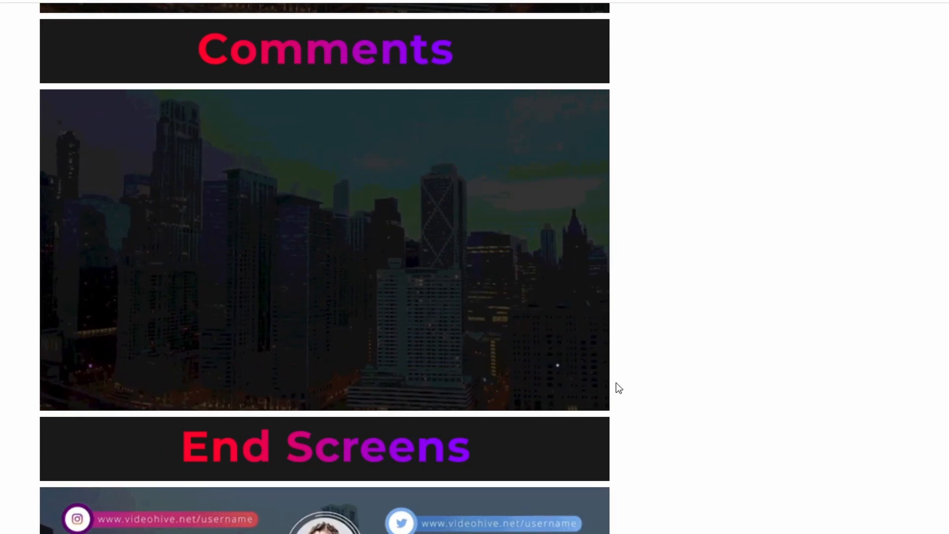
{"action": "scroll", "coordinate": [659, 336], "scroll_direction": "down", "scroll_amount": 7}
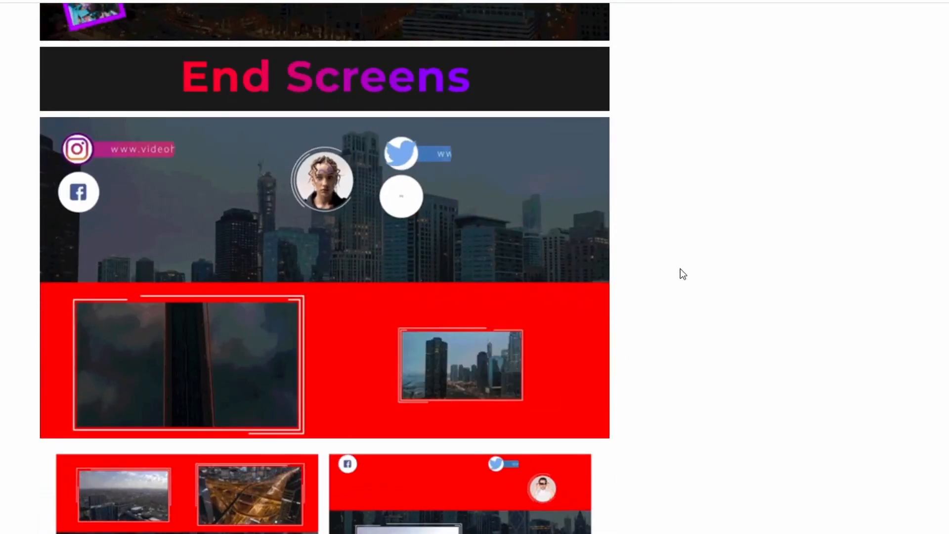
- Examine the previews of end screens, info bars, openers, particles, side bars, speech bubbles and text messages on the item page
{"action": "scroll", "coordinate": [369, 479], "scroll_direction": "down", "scroll_amount": 1}
{"action": "scroll", "coordinate": [370, 481], "scroll_direction": "down", "scroll_amount": 7}
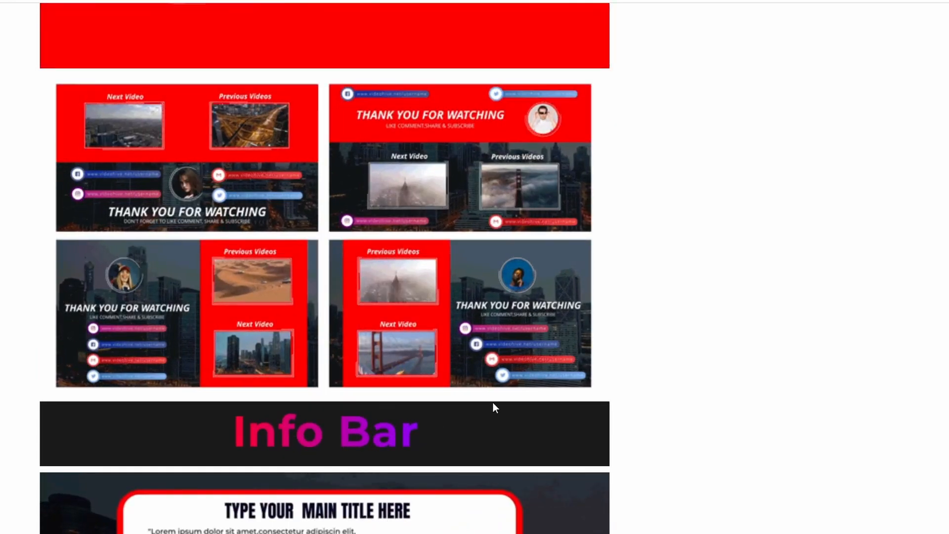
{"action": "scroll", "coordinate": [485, 410], "scroll_direction": "down", "scroll_amount": 9}
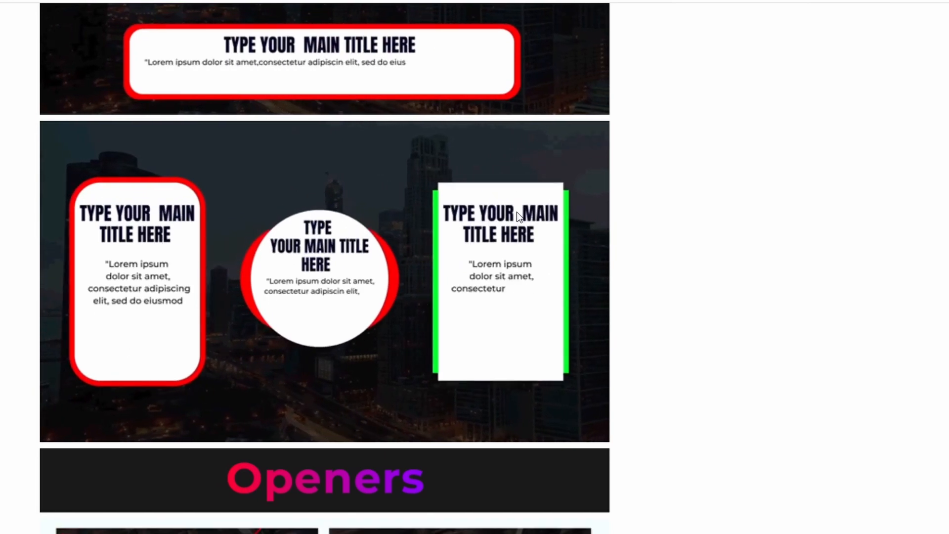
{"action": "scroll", "coordinate": [535, 405], "scroll_direction": "down", "scroll_amount": 10}
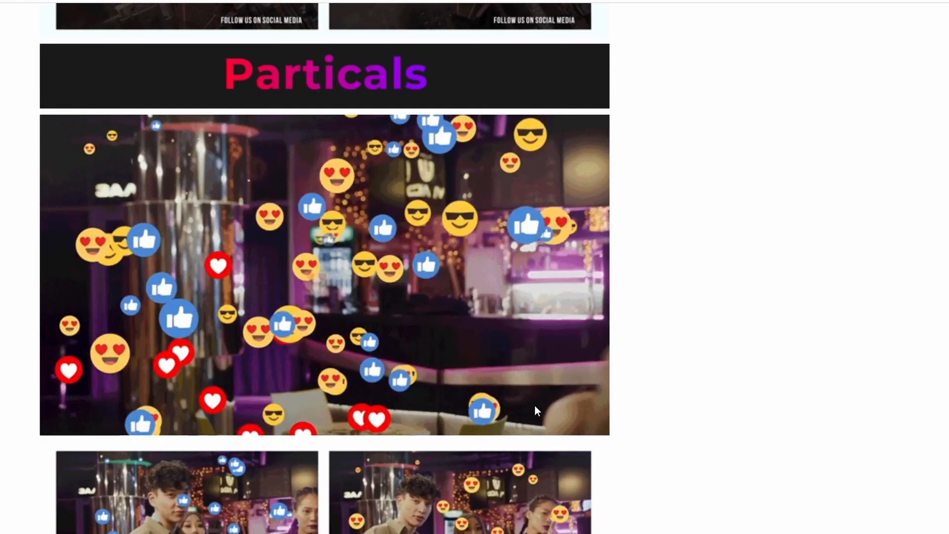
{"action": "scroll", "coordinate": [457, 336], "scroll_direction": "down", "scroll_amount": 2}
{"action": "scroll", "coordinate": [455, 342], "scroll_direction": "down", "scroll_amount": 13}
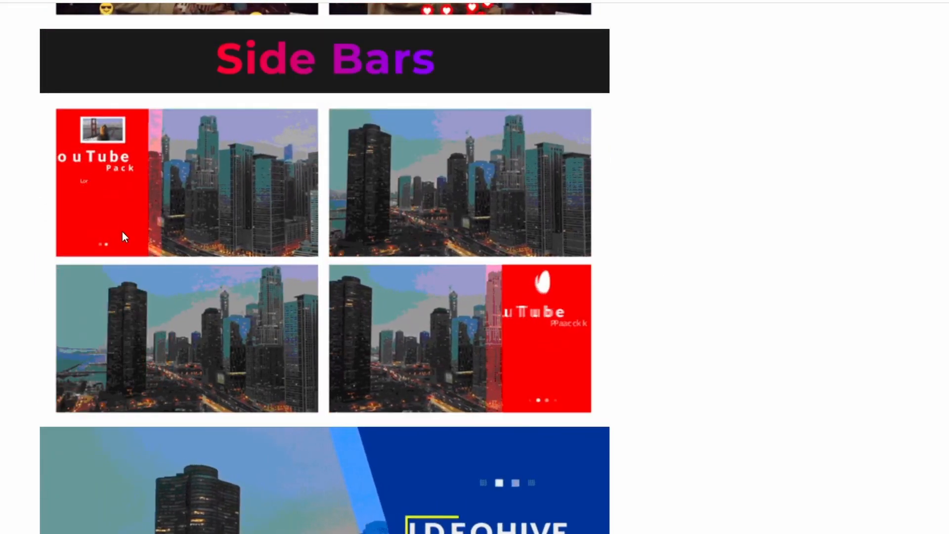
{"action": "scroll", "coordinate": [663, 159], "scroll_direction": "down", "scroll_amount": 13}
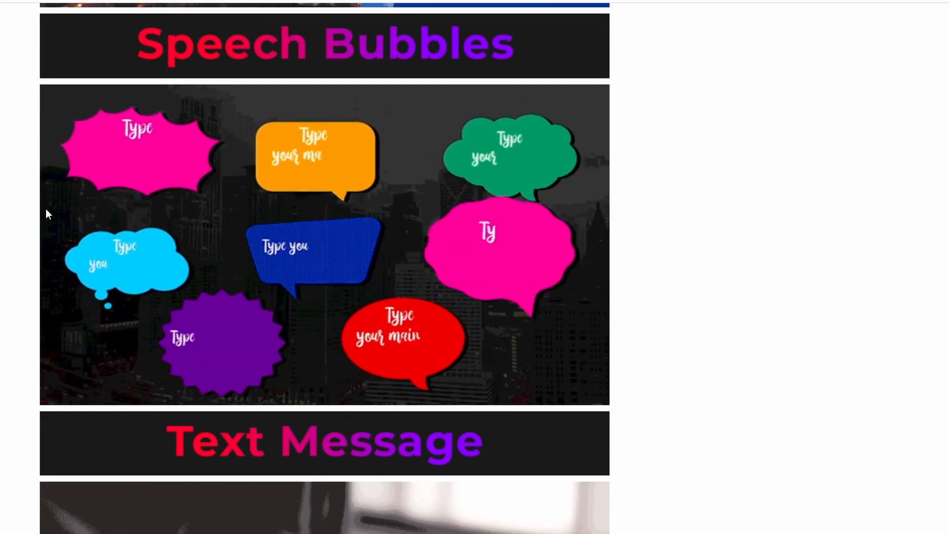
{"action": "scroll", "coordinate": [543, 374], "scroll_direction": "down", "scroll_amount": 7}
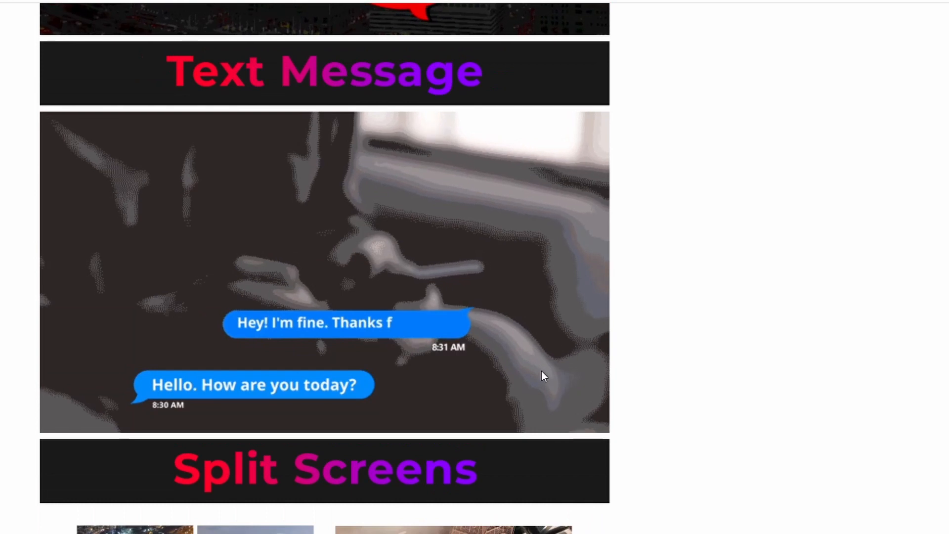
- Review the split screens, features and typography previews on the pack's web page
{"action": "scroll", "coordinate": [541, 374], "scroll_direction": "down", "scroll_amount": 1}
{"action": "scroll", "coordinate": [538, 369], "scroll_direction": "down", "scroll_amount": 7}
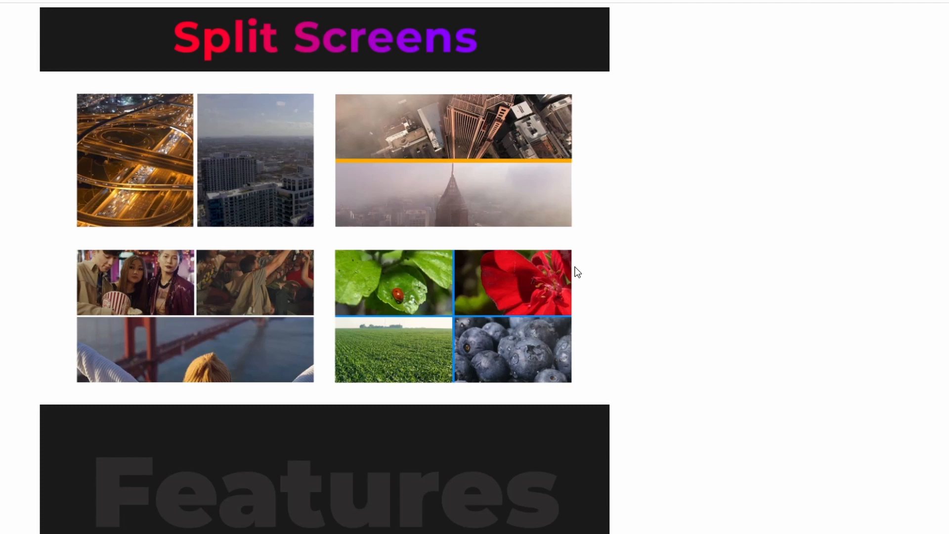
{"action": "scroll", "coordinate": [562, 270], "scroll_direction": "down", "scroll_amount": 9}
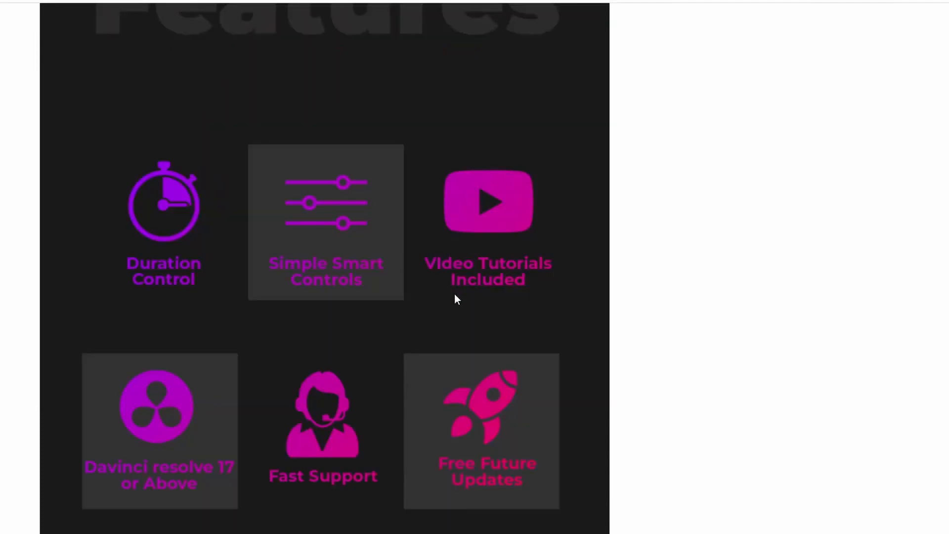
{"action": "key", "text": "alt+Tab"}
{"action": "double_click", "coordinate": [301, 115]}
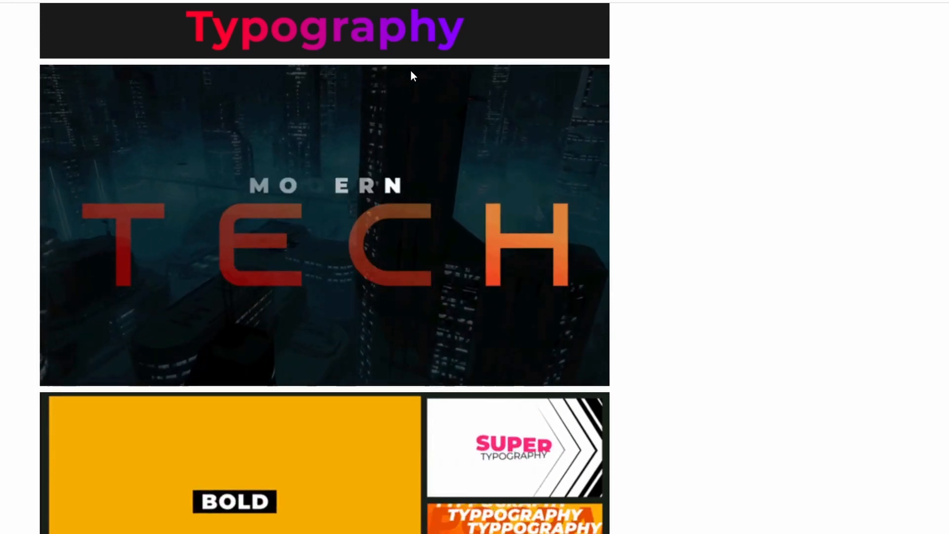
{"action": "scroll", "coordinate": [409, 176], "scroll_direction": "down", "scroll_amount": 8}
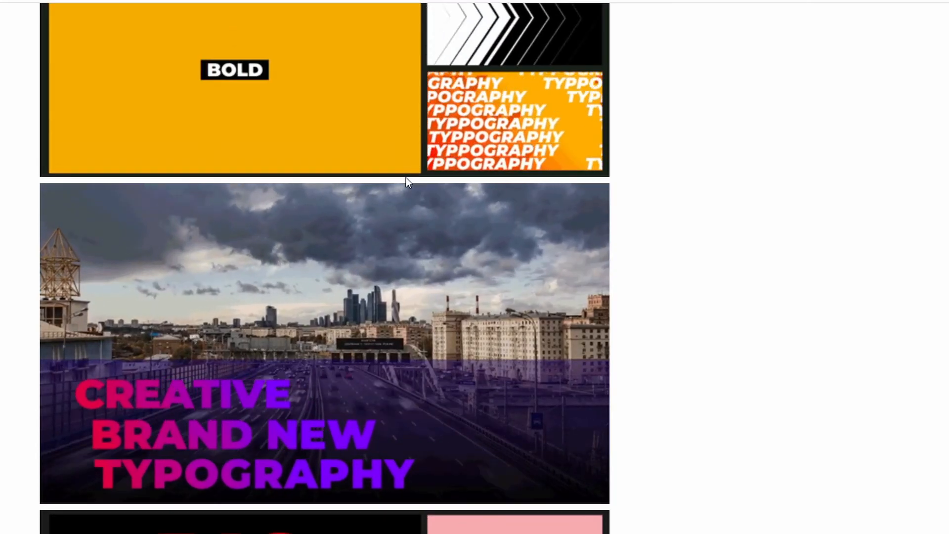
{"action": "scroll", "coordinate": [405, 178], "scroll_direction": "down", "scroll_amount": 3}
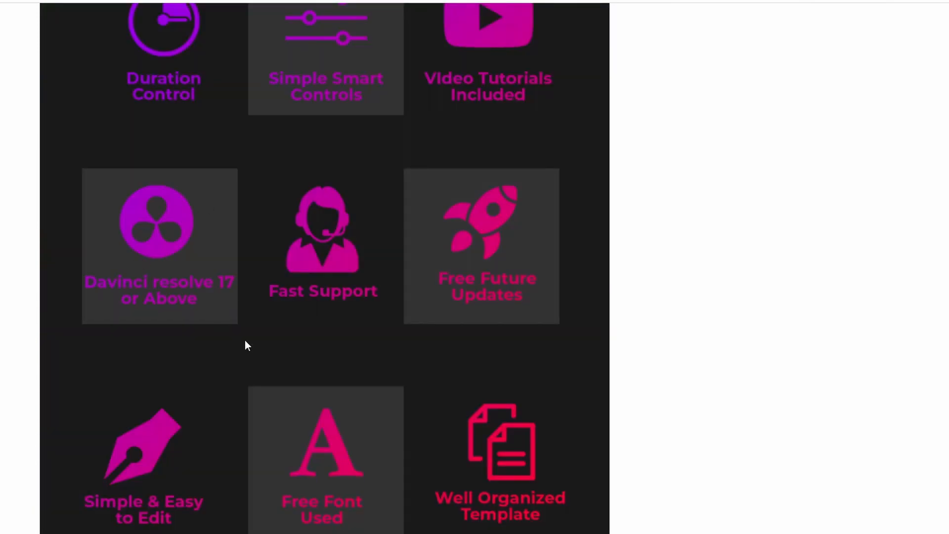
- Examine the transition previews on the item page, including camera pan, fast pan, spin, corner spin, distortion blur and chromatic
{"action": "scroll", "coordinate": [267, 356], "scroll_direction": "down", "scroll_amount": 15}
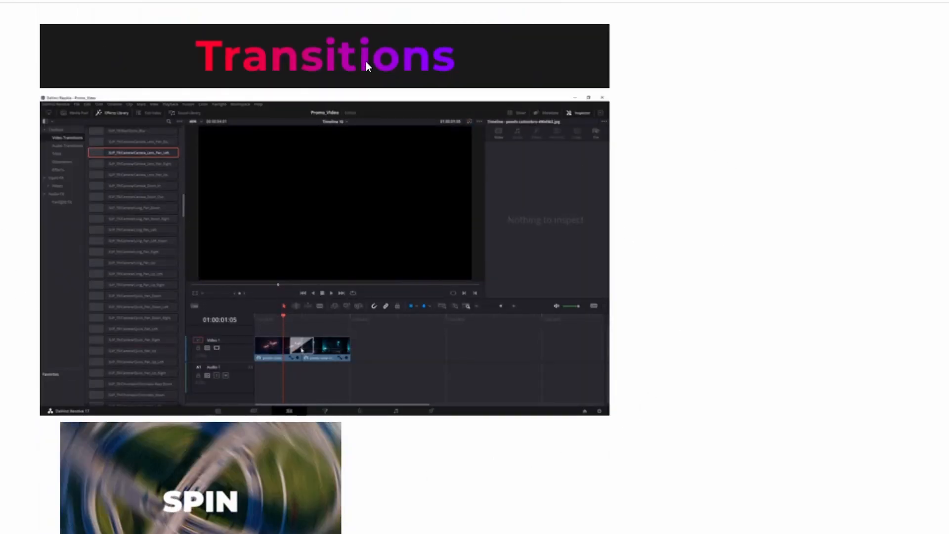
{"action": "scroll", "coordinate": [337, 416], "scroll_direction": "down", "scroll_amount": 5}
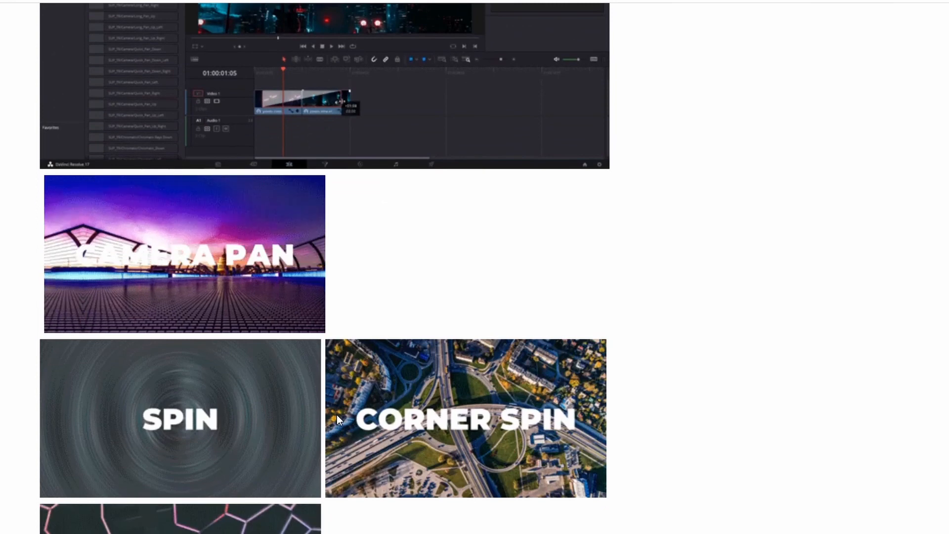
{"action": "scroll", "coordinate": [341, 415], "scroll_direction": "down", "scroll_amount": 1}
{"action": "scroll", "coordinate": [388, 288], "scroll_direction": "down", "scroll_amount": 1}
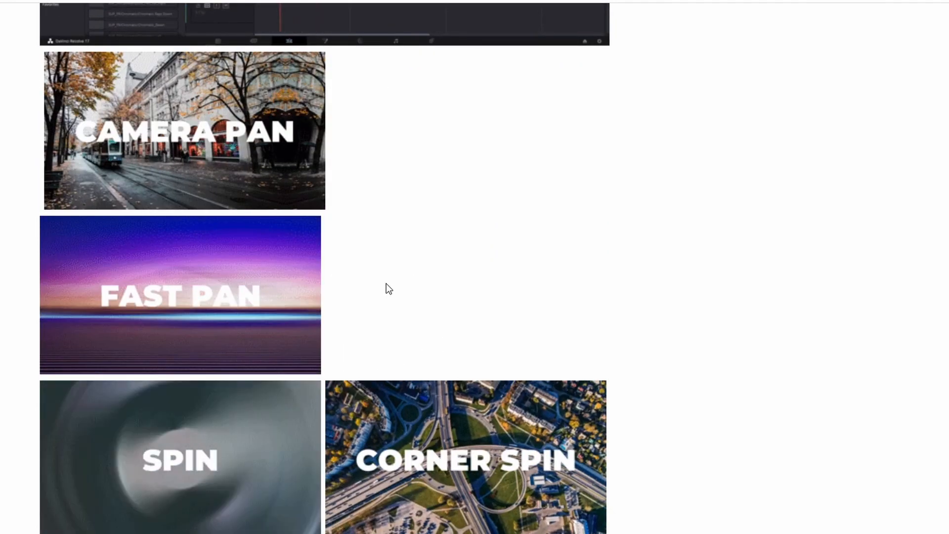
{"action": "scroll", "coordinate": [386, 283], "scroll_direction": "down", "scroll_amount": 10}
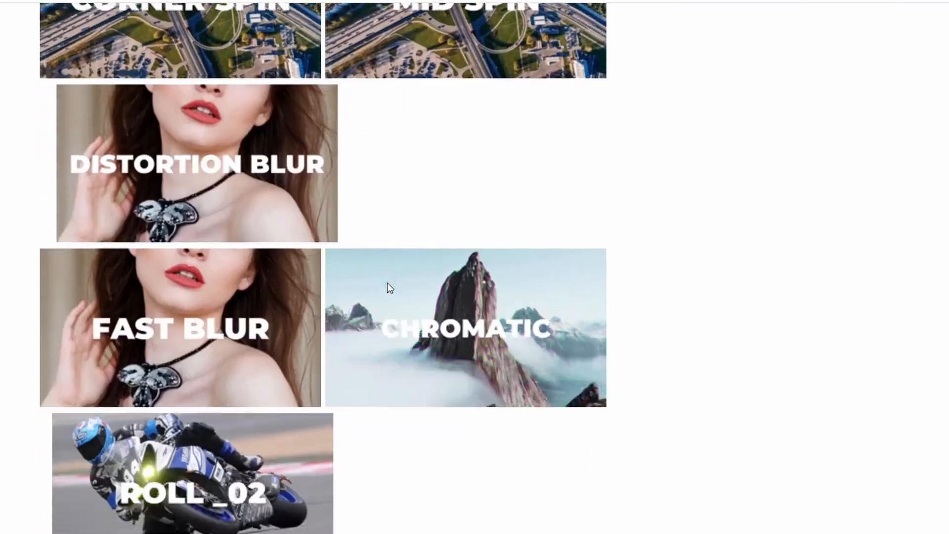
{"action": "scroll", "coordinate": [387, 283], "scroll_direction": "down", "scroll_amount": 11}
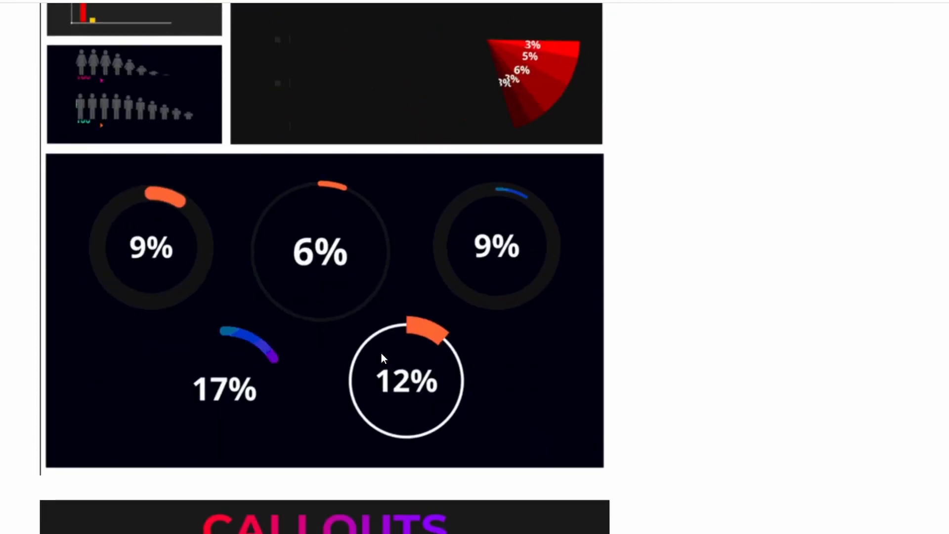
- Look through the previews of callouts, titles and lower thirds on the item page
{"action": "scroll", "coordinate": [524, 326], "scroll_direction": "down", "scroll_amount": 8}
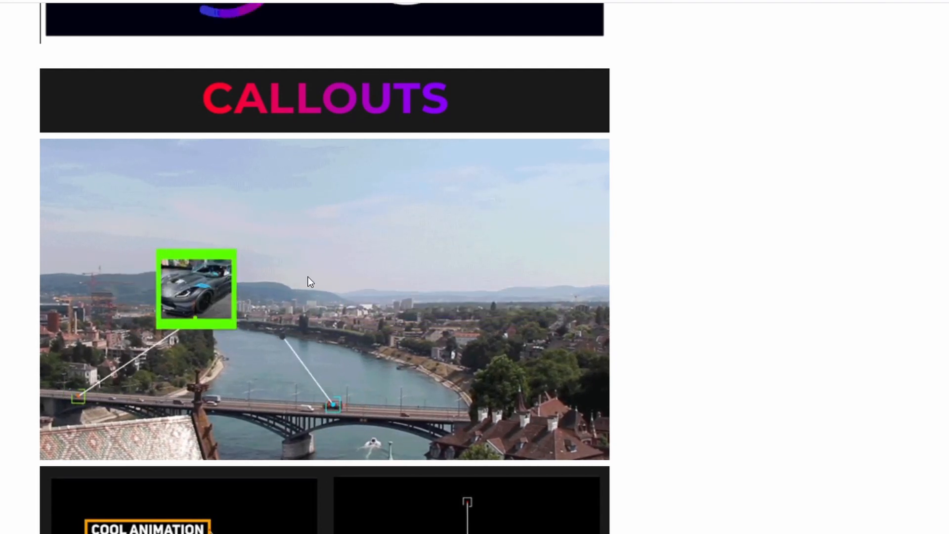
{"action": "scroll", "coordinate": [375, 405], "scroll_direction": "down", "scroll_amount": 10}
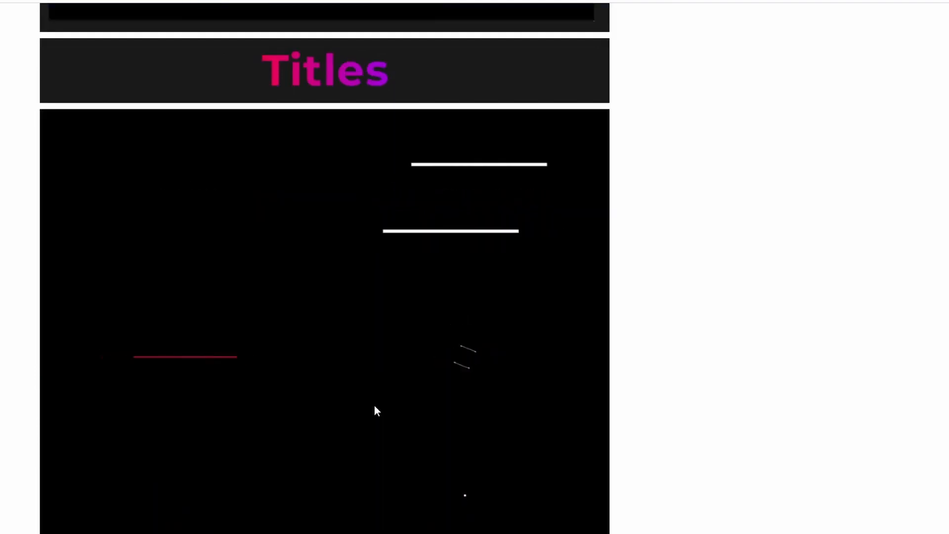
{"action": "scroll", "coordinate": [374, 406], "scroll_direction": "down", "scroll_amount": 1}
{"action": "scroll", "coordinate": [375, 405], "scroll_direction": "down", "scroll_amount": 3}
{"action": "scroll", "coordinate": [375, 405], "scroll_direction": "down", "scroll_amount": 10}
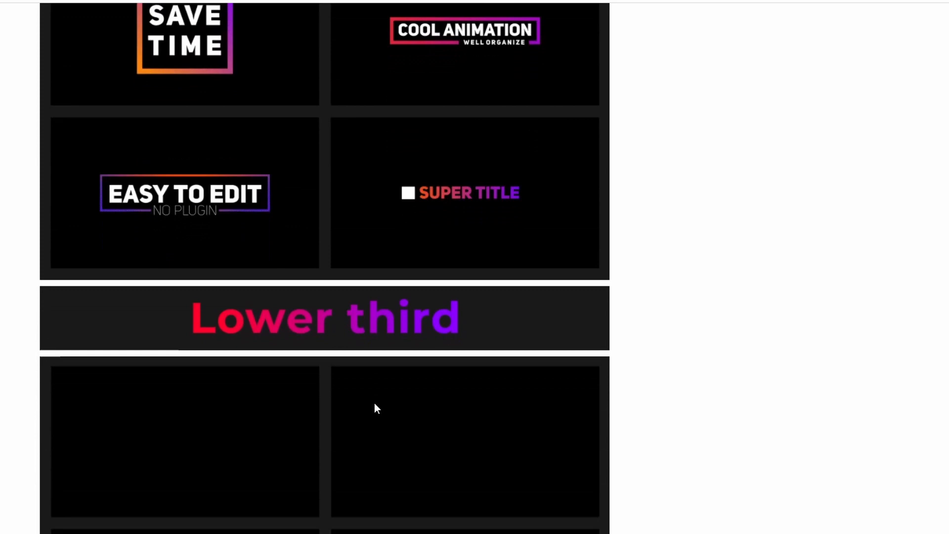
{"action": "scroll", "coordinate": [375, 404], "scroll_direction": "down", "scroll_amount": 4}
{"action": "scroll", "coordinate": [375, 404], "scroll_direction": "down", "scroll_amount": 1}
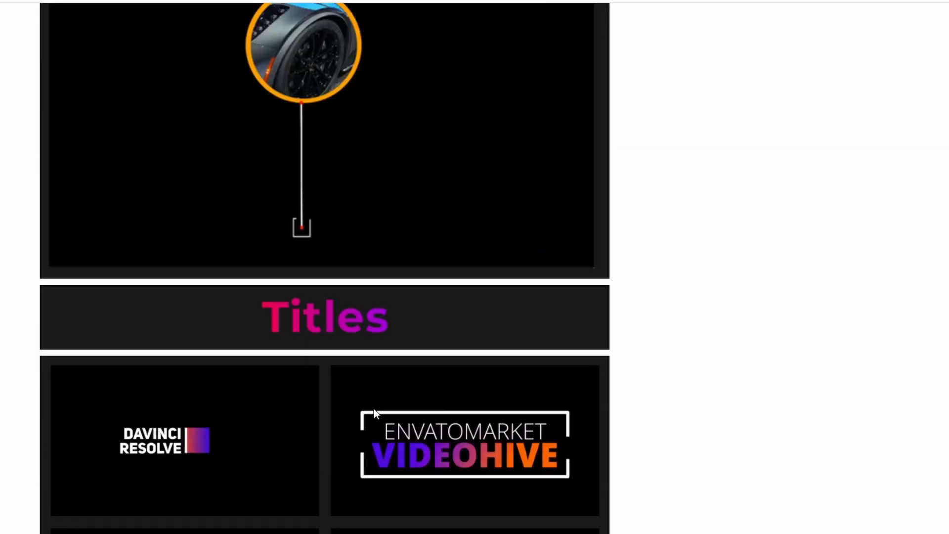
{"action": "scroll", "coordinate": [374, 410], "scroll_direction": "down", "scroll_amount": 6}
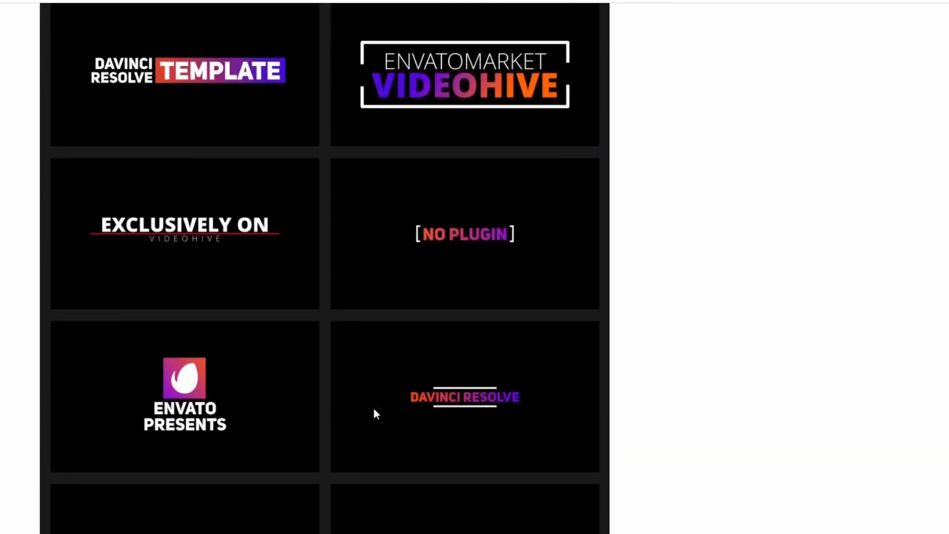
- Review the YouTube Elements and social icon previews, and look at the matching social icon images in the pack's folder
{"action": "scroll", "coordinate": [373, 409], "scroll_direction": "down", "scroll_amount": 8}
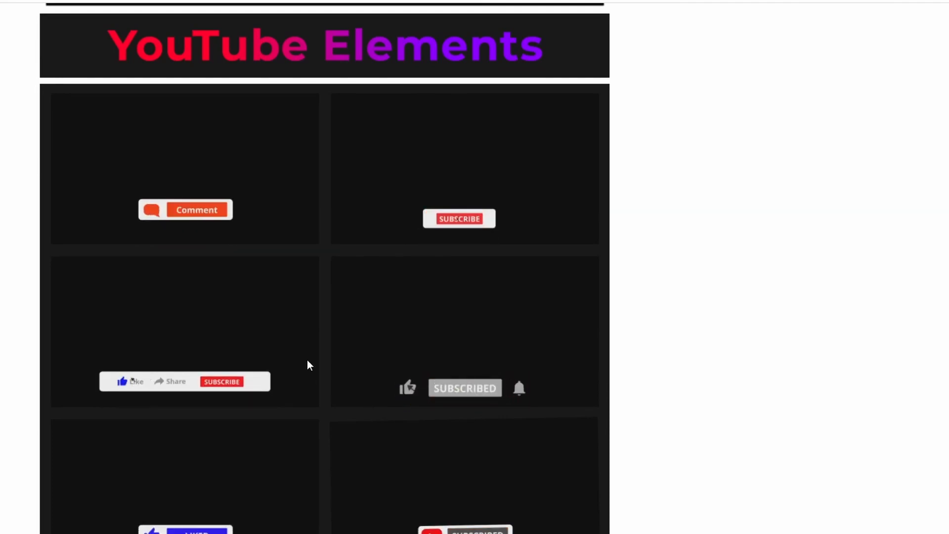
{"action": "scroll", "coordinate": [307, 360], "scroll_direction": "down", "scroll_amount": 2}
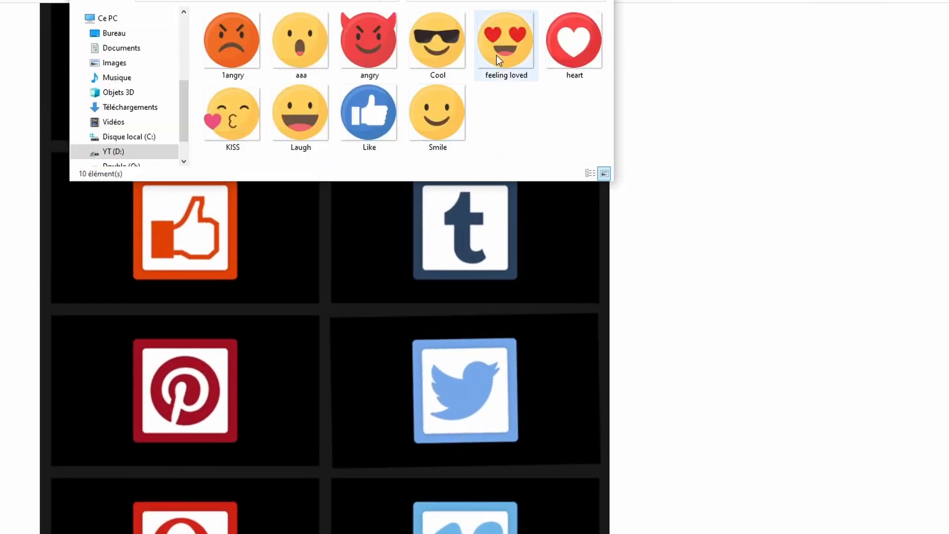
{"action": "left_click", "coordinate": [244, 1]}
{"action": "double_click", "coordinate": [231, 45]}
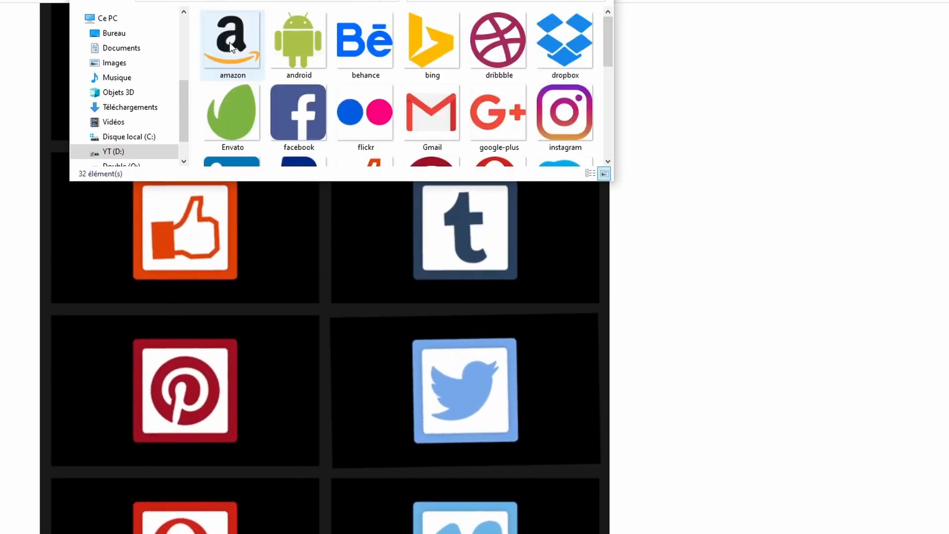
{"action": "scroll", "coordinate": [478, 147], "scroll_direction": "down", "scroll_amount": 2}
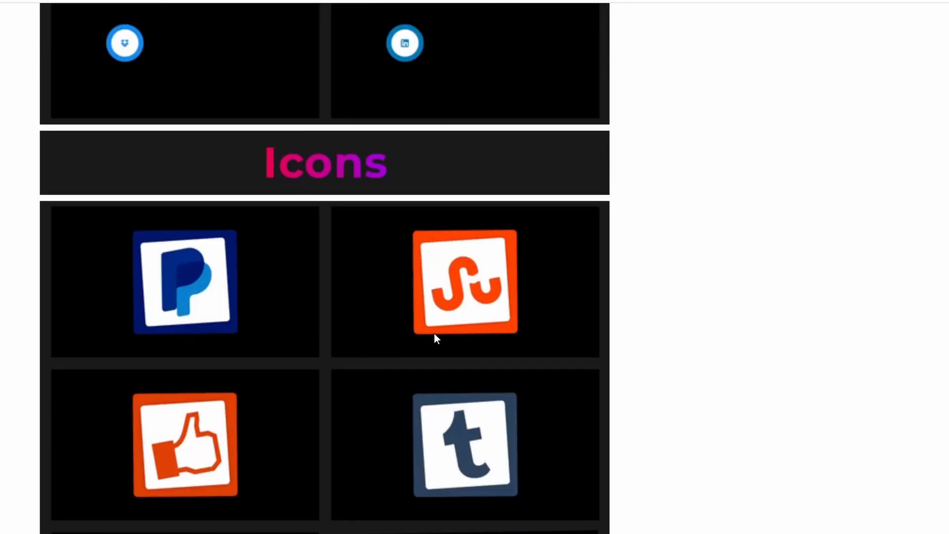
{"action": "scroll", "coordinate": [435, 333], "scroll_direction": "up", "scroll_amount": 5}
{"action": "scroll", "coordinate": [434, 341], "scroll_direction": "up", "scroll_amount": 8}
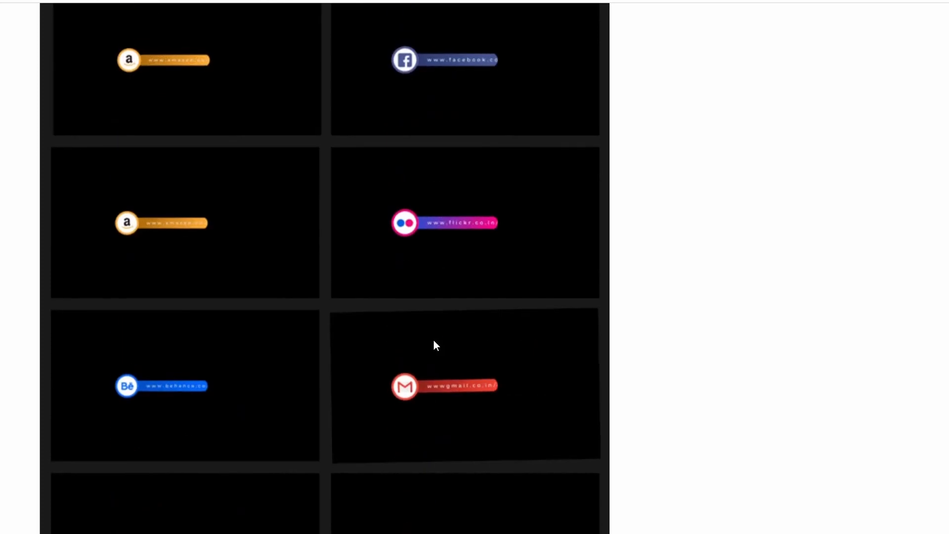
- Examine the backgrounds, light leaks and before/after colour grading previews, ending at the list of what the package includes
{"action": "scroll", "coordinate": [434, 340], "scroll_direction": "down", "scroll_amount": 10}
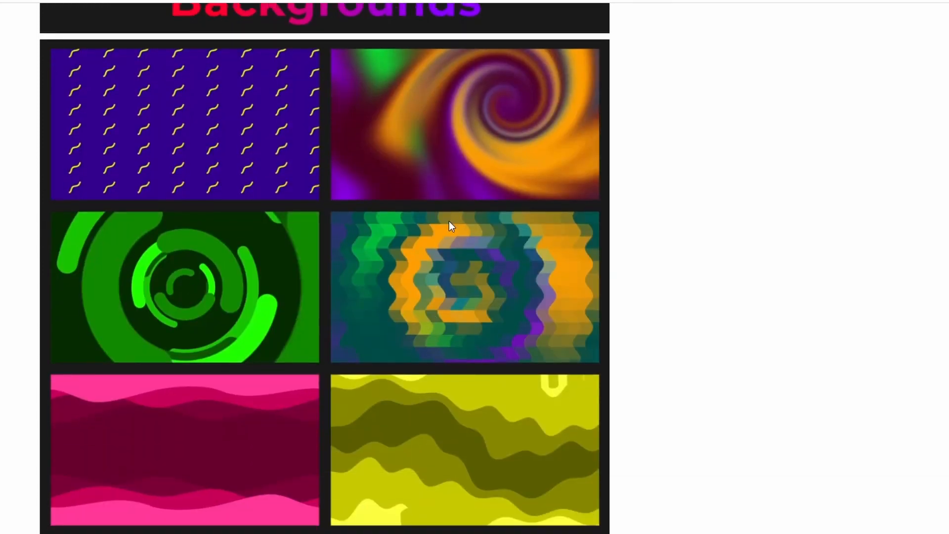
{"action": "scroll", "coordinate": [360, 412], "scroll_direction": "down", "scroll_amount": 3}
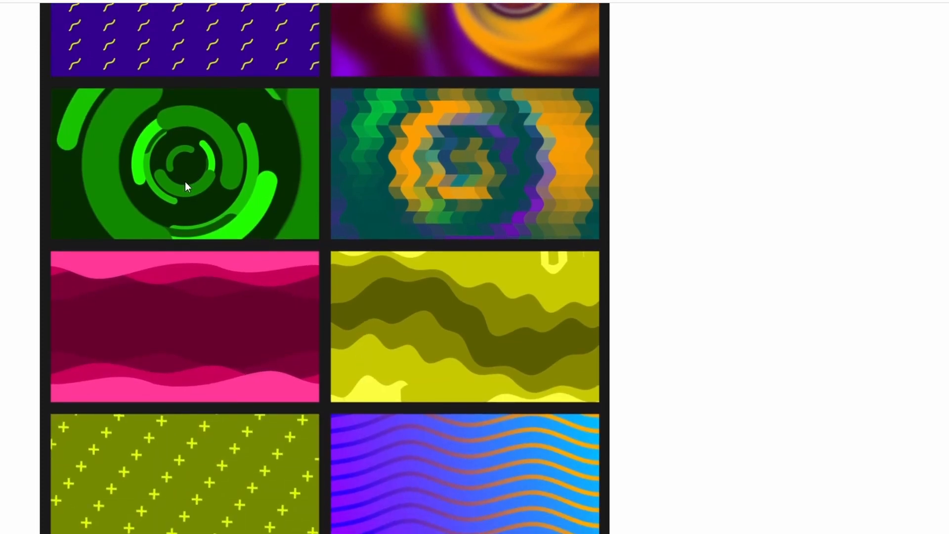
{"action": "scroll", "coordinate": [433, 325], "scroll_direction": "down", "scroll_amount": 6}
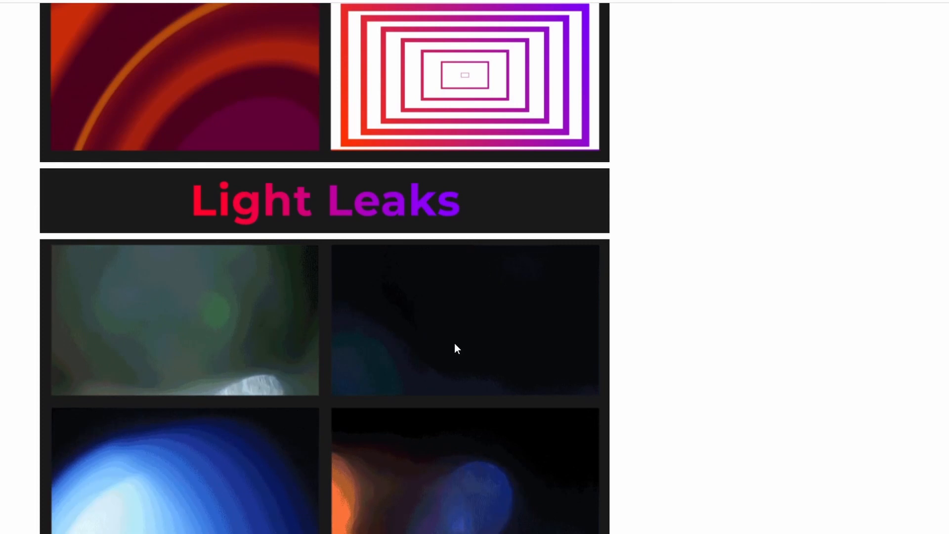
{"action": "scroll", "coordinate": [444, 341], "scroll_direction": "down", "scroll_amount": 6}
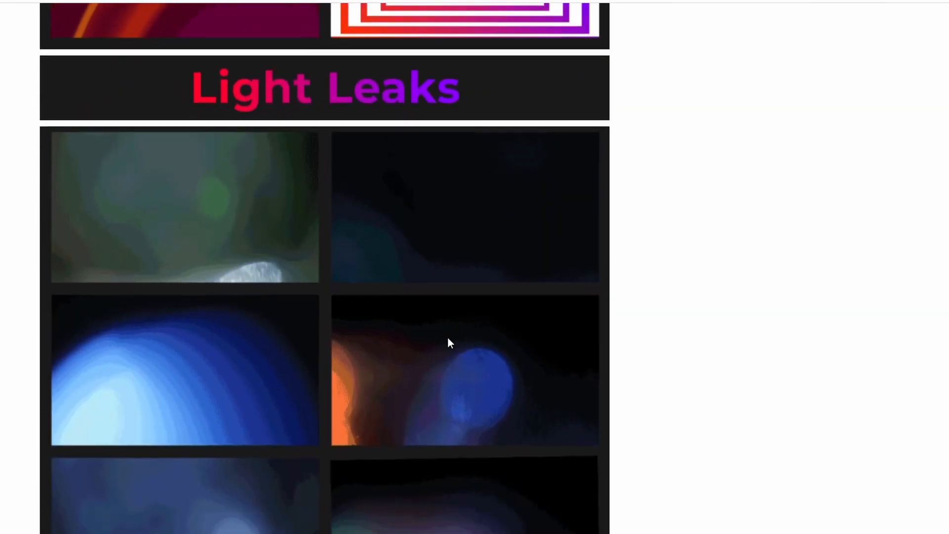
{"action": "scroll", "coordinate": [450, 343], "scroll_direction": "down", "scroll_amount": 12}
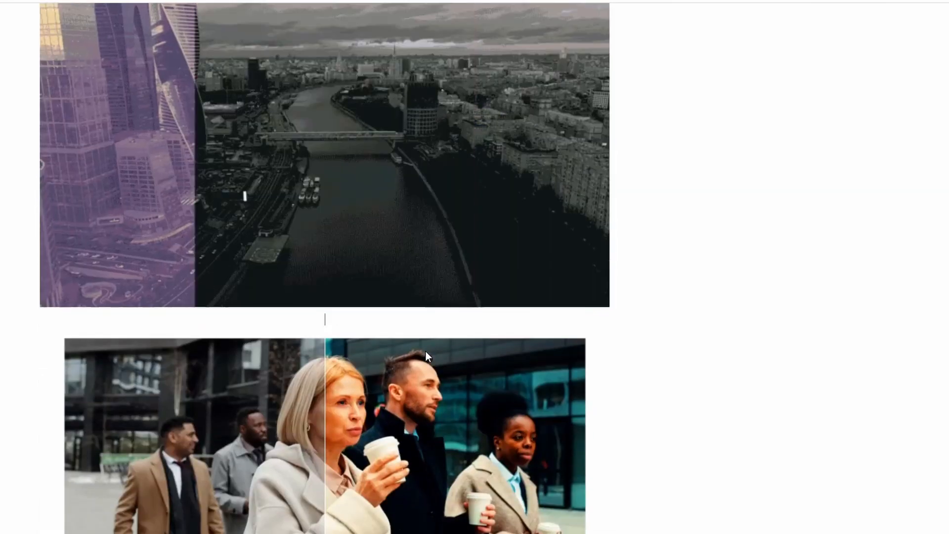
{"action": "scroll", "coordinate": [426, 351], "scroll_direction": "down", "scroll_amount": 2}
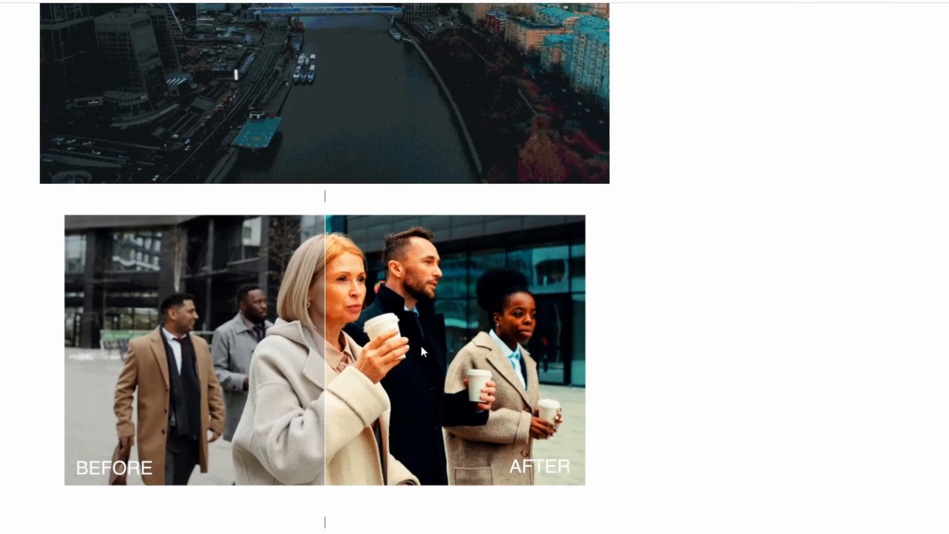
{"action": "scroll", "coordinate": [401, 337], "scroll_direction": "down", "scroll_amount": 15}
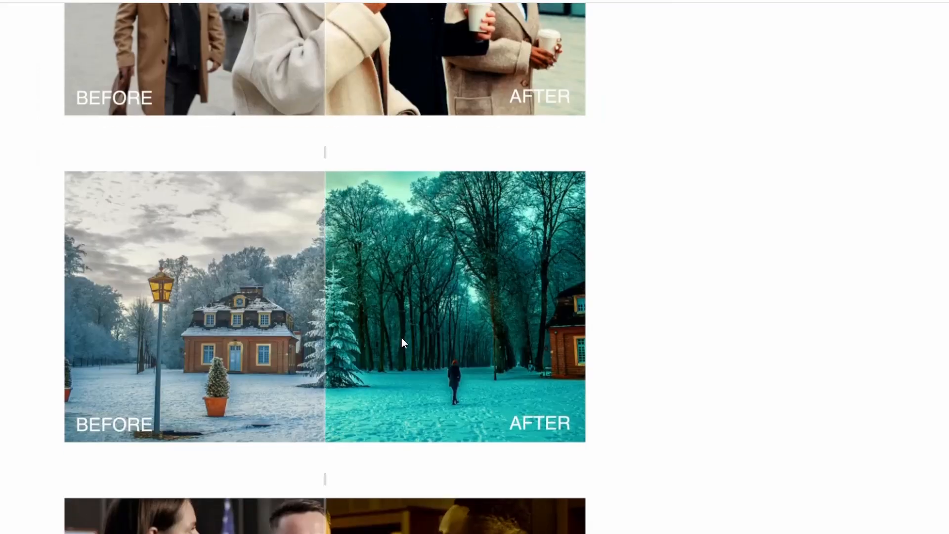
{"action": "scroll", "coordinate": [396, 340], "scroll_direction": "down", "scroll_amount": 20}
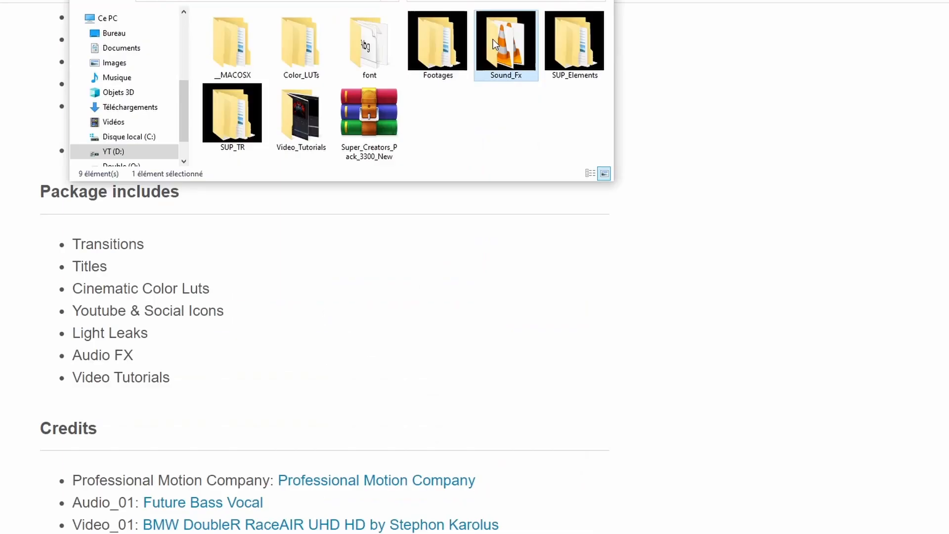
- Browse the Sound_Fx folder down to the Glitch files inside Glitch_&_Woosh, and pick Glitch_01
{"action": "double_click", "coordinate": [494, 40]}
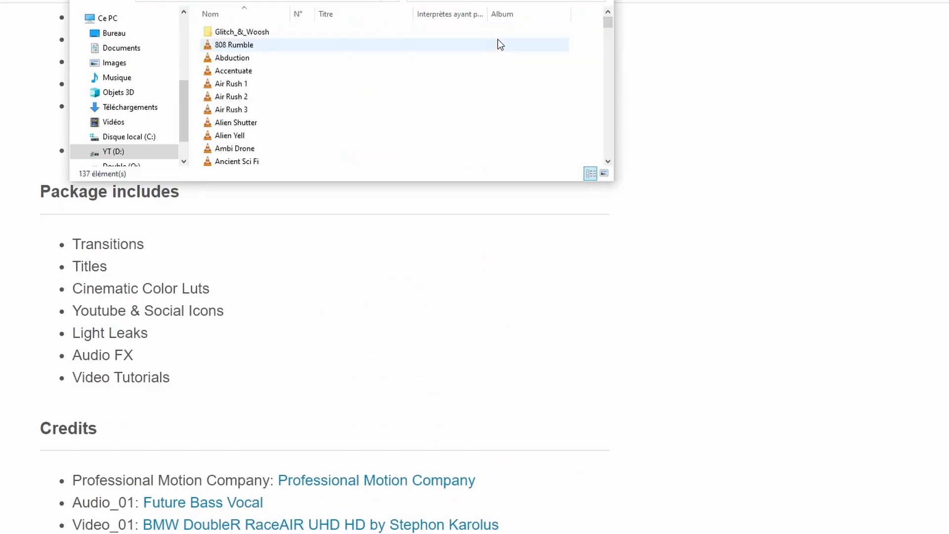
{"action": "double_click", "coordinate": [272, 32]}
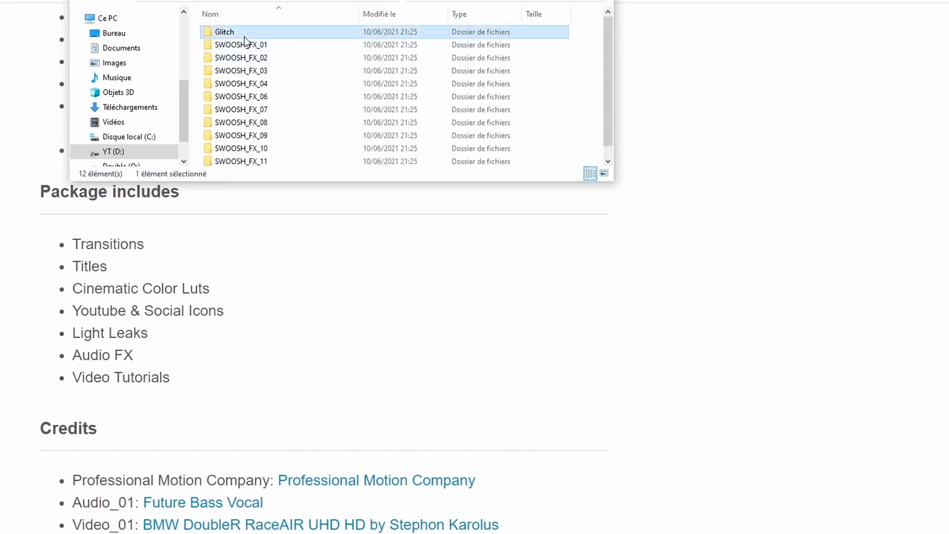
{"action": "double_click", "coordinate": [244, 35]}
{"action": "double_click", "coordinate": [247, 32]}
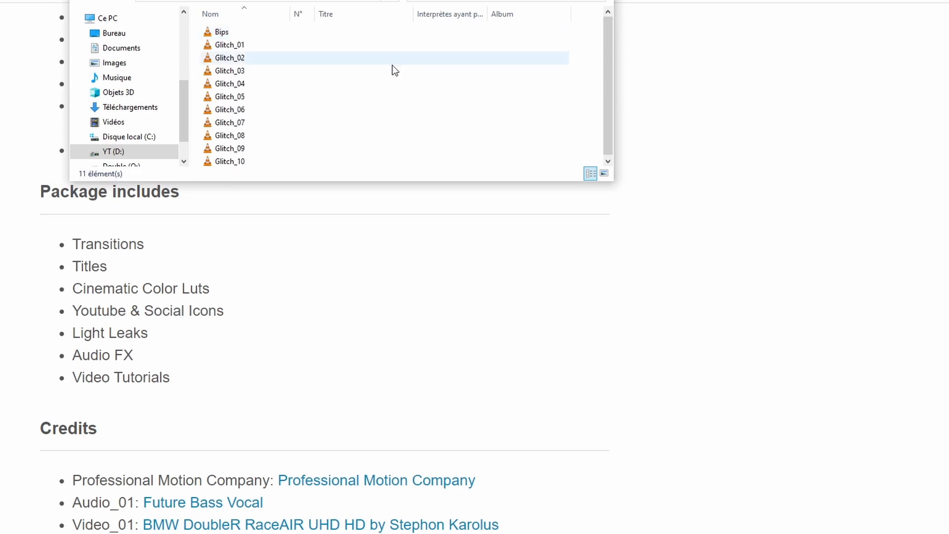
{"action": "left_click", "coordinate": [256, 49]}
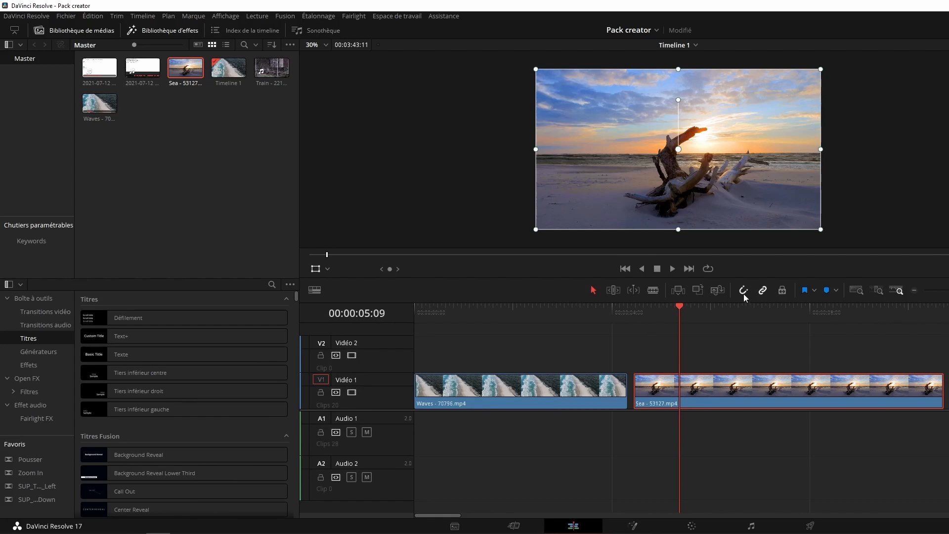
- In DaVinci Resolve, close the gap between the Waves and Sea clips and show the video transitions with the playhead at their cut
{"action": "left_click_drag", "start_coordinate": [703, 389], "coordinate": [691, 389]}
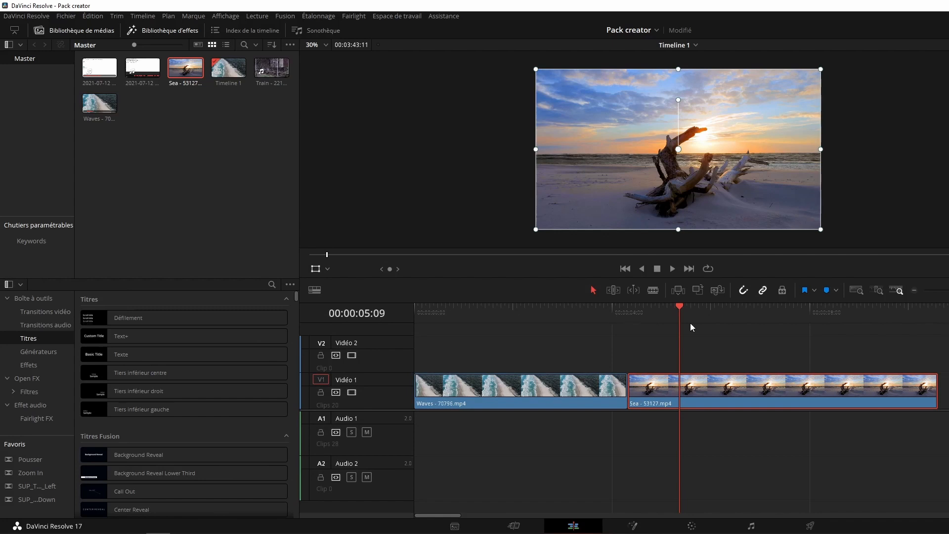
{"action": "left_click_drag", "start_coordinate": [679, 311], "coordinate": [632, 320]}
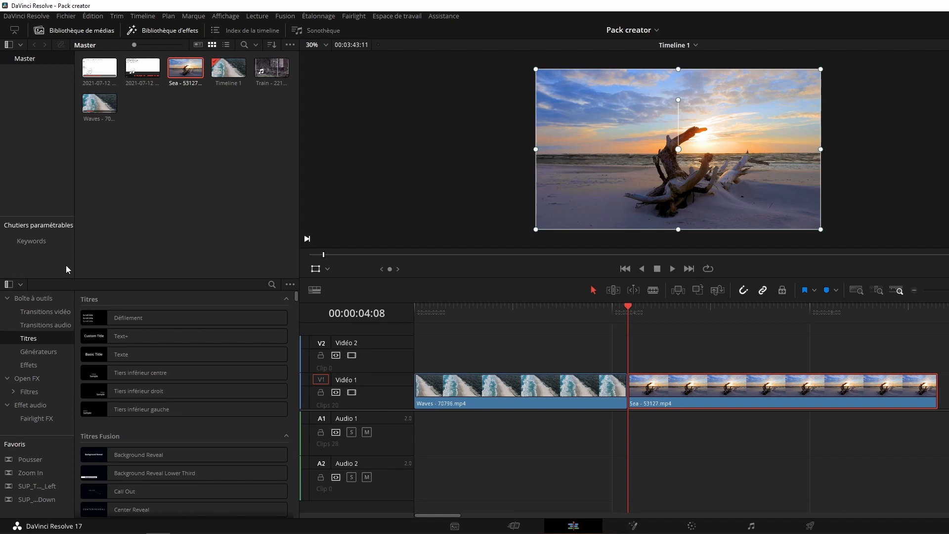
{"action": "left_click", "coordinate": [41, 313]}
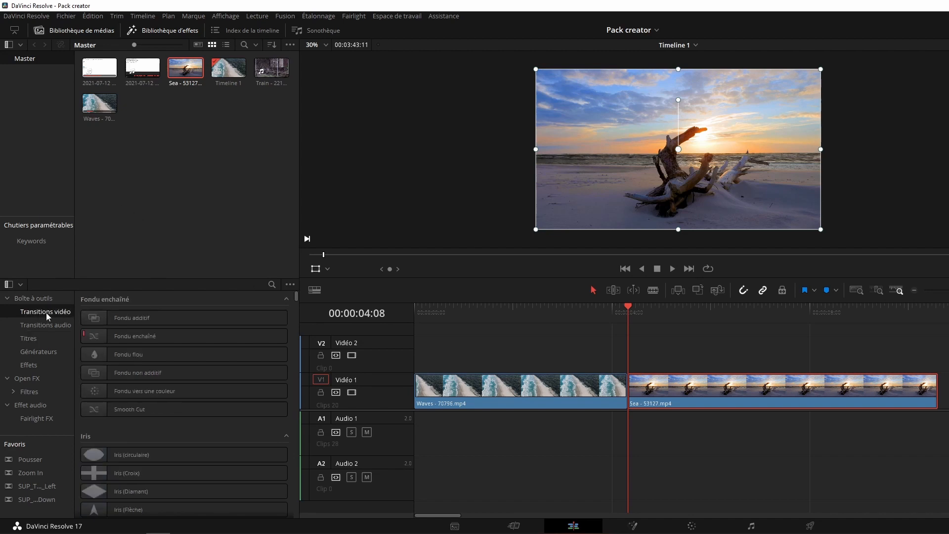
- Show the effects library without the media pool, and collapse the video transition categories Fondu enchaîné, Iris, Mouvement, Forme and Volet
{"action": "left_click", "coordinate": [103, 32]}
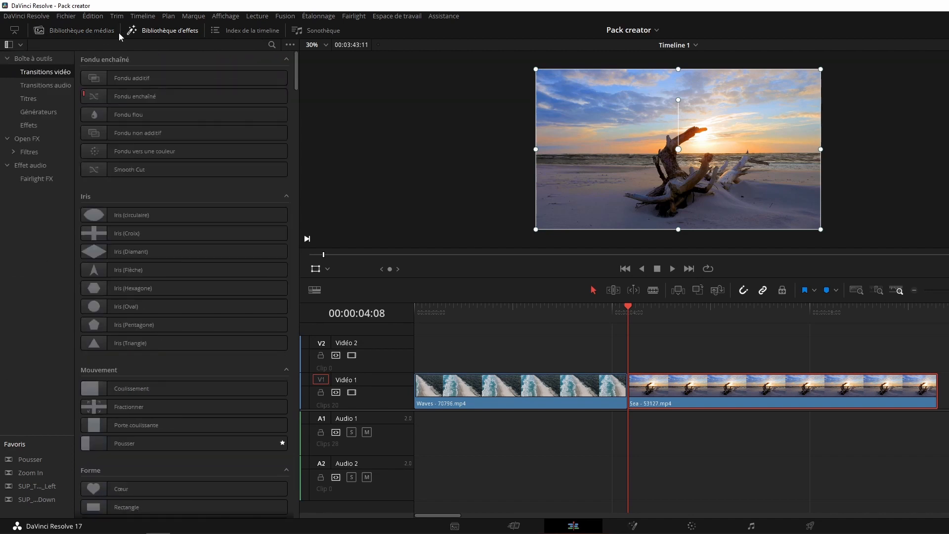
{"action": "left_click", "coordinate": [178, 36]}
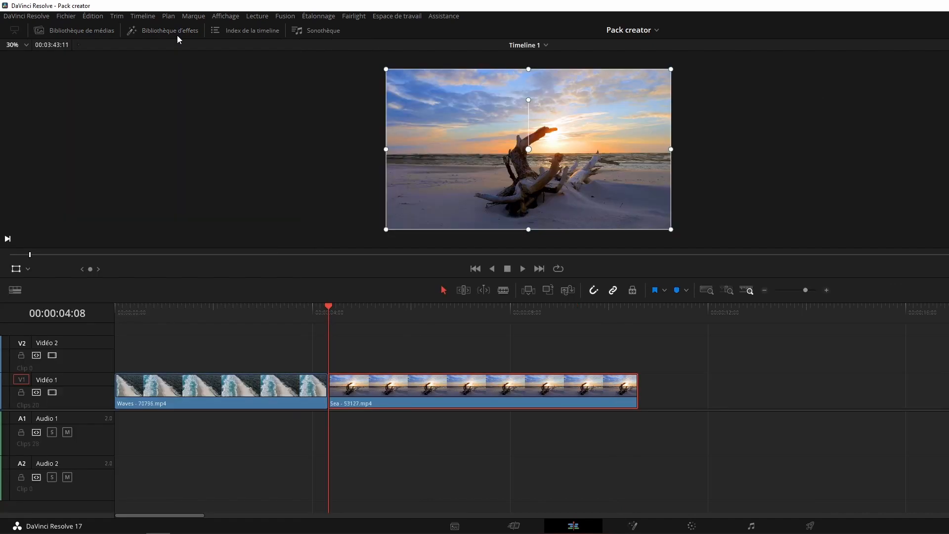
{"action": "left_click", "coordinate": [177, 36]}
{"action": "left_click_drag", "start_coordinate": [300, 135], "coordinate": [244, 132]}
{"action": "left_click", "coordinate": [229, 61]}
{"action": "left_click", "coordinate": [230, 78]}
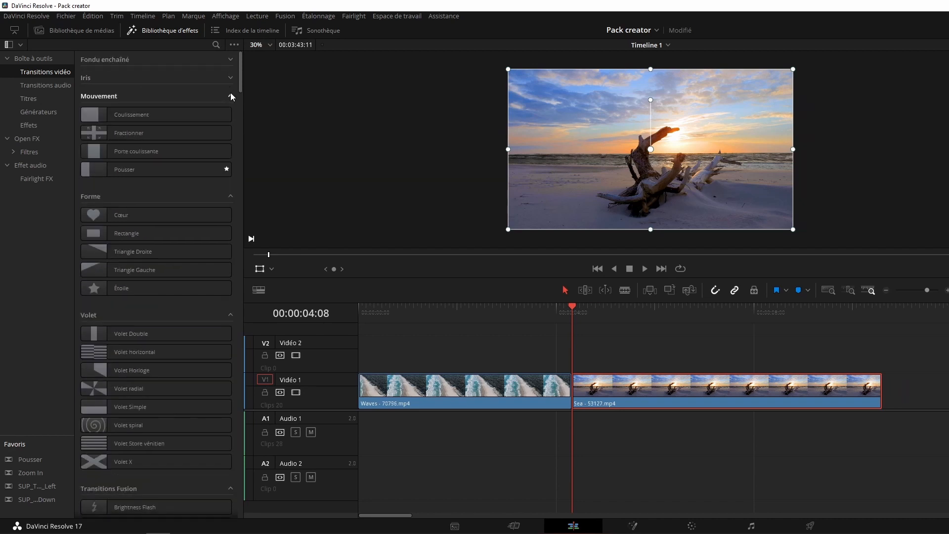
{"action": "left_click", "coordinate": [230, 96]}
{"action": "left_click", "coordinate": [230, 114]}
{"action": "left_click", "coordinate": [231, 132]}
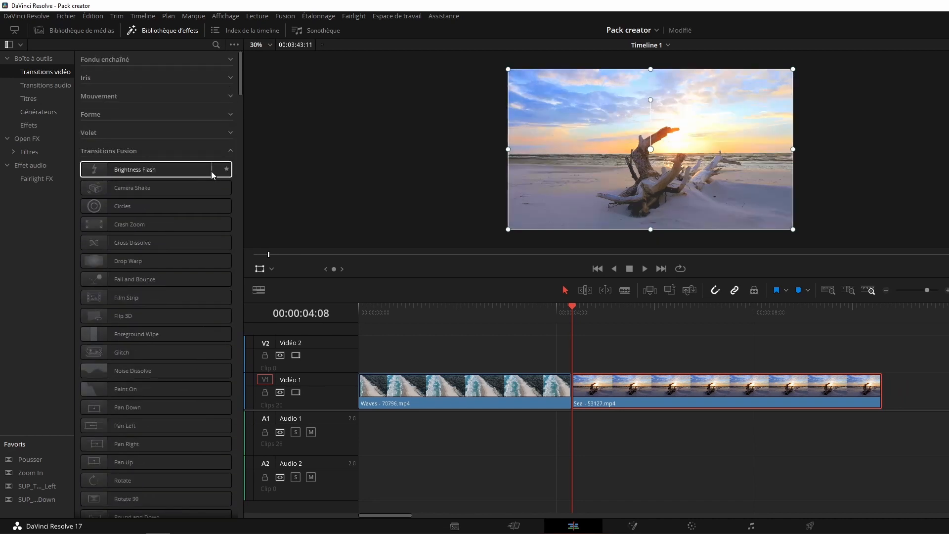
- Apply the SUP_TR/Youtube/YT_Transition_01 transition to the cut between the Waves and Sea clips and play it back
{"action": "scroll", "coordinate": [184, 289], "scroll_direction": "down", "scroll_amount": 10}
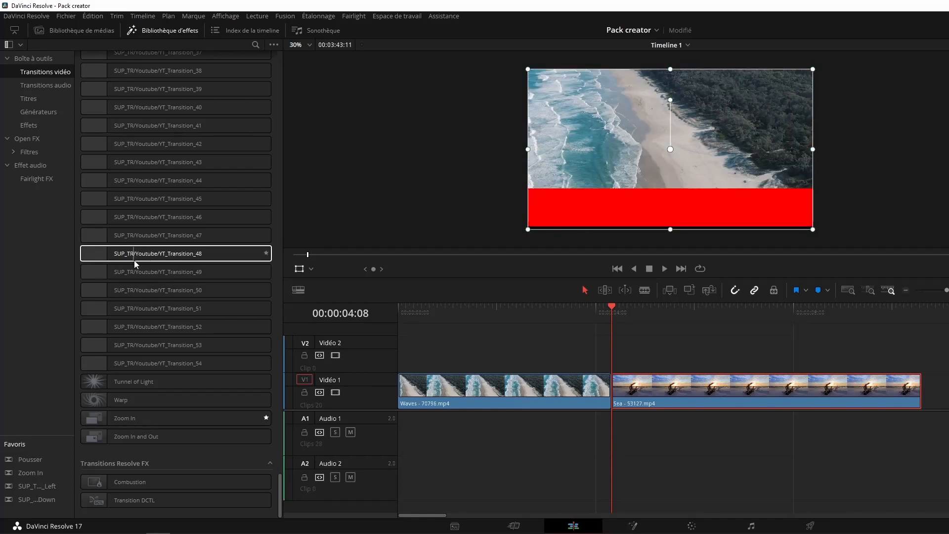
{"action": "scroll", "coordinate": [169, 206], "scroll_direction": "up", "scroll_amount": 8}
{"action": "scroll", "coordinate": [171, 212], "scroll_direction": "up", "scroll_amount": 3}
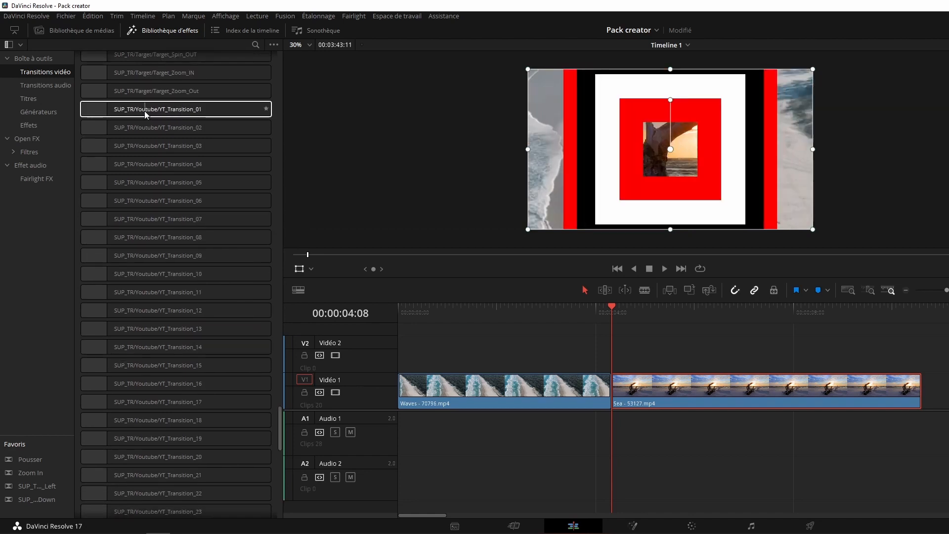
{"action": "left_click_drag", "start_coordinate": [139, 109], "coordinate": [612, 392]}
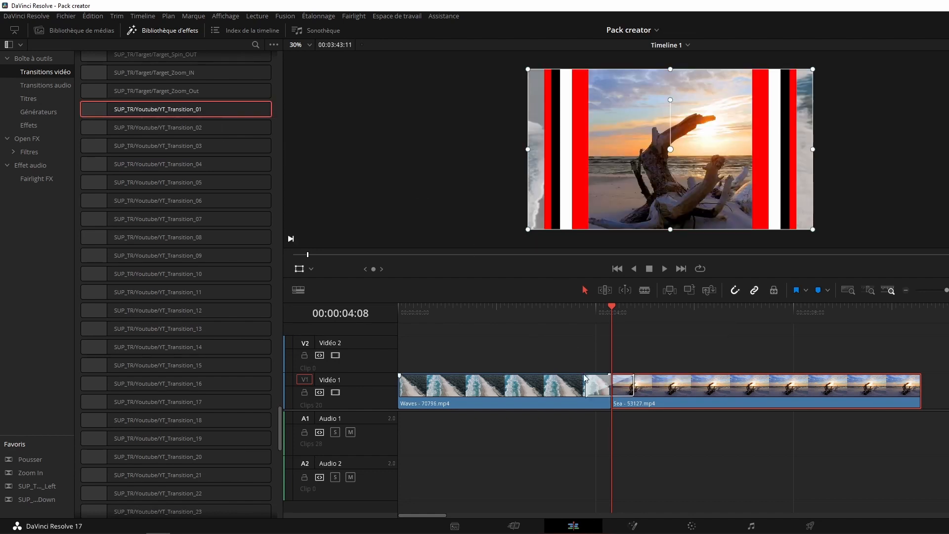
{"action": "left_click", "coordinate": [585, 316]}
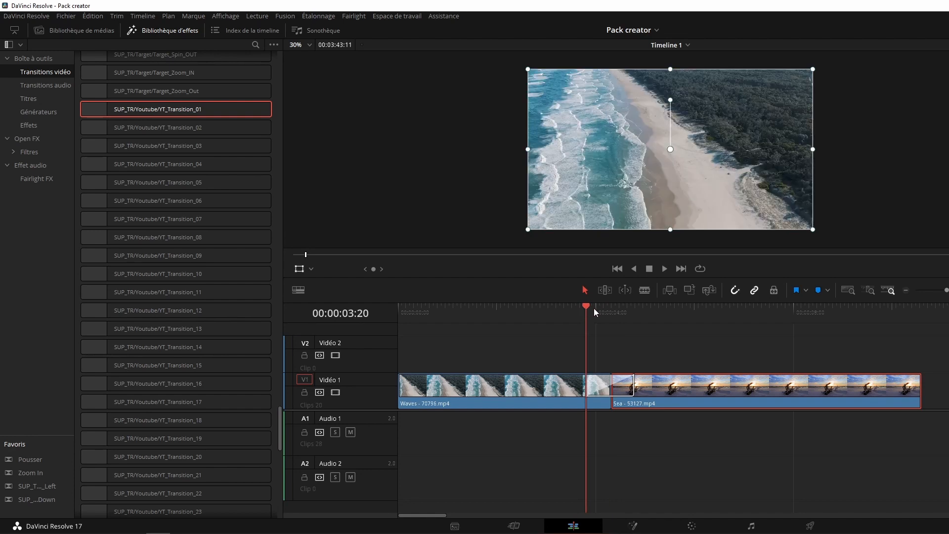
{"action": "key", "text": "space"}
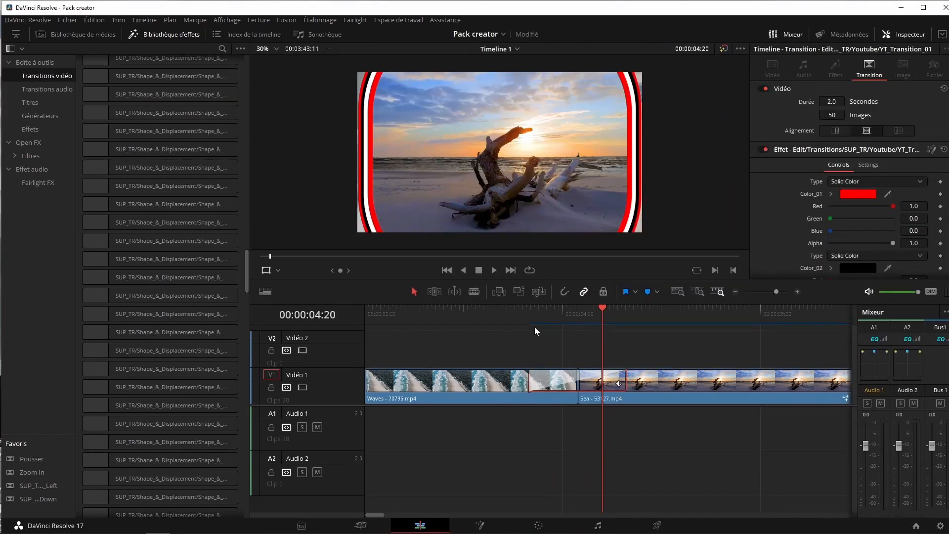
{"action": "left_click", "coordinate": [534, 323]}
{"action": "left_click", "coordinate": [493, 270]}
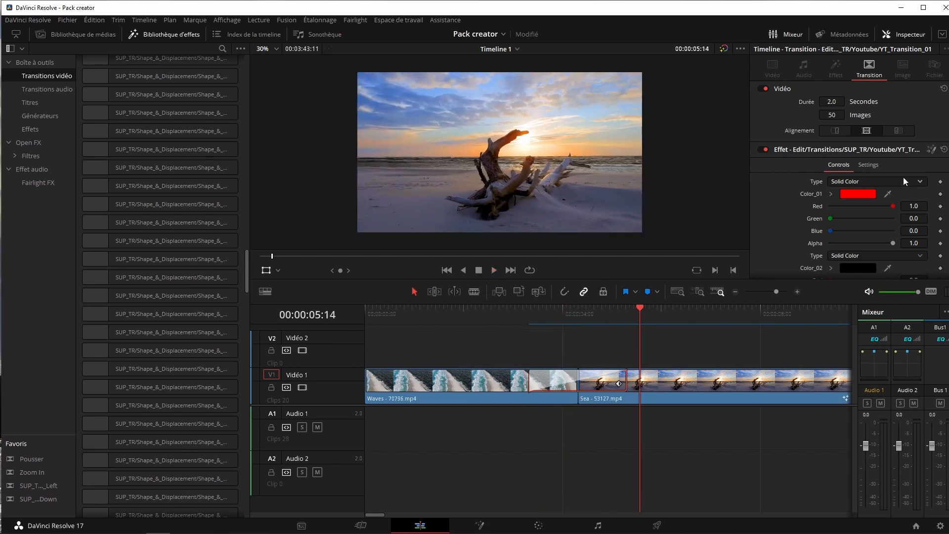
- Replace the transition between the two clips with SUP_TR/Camera/Long_Pan_Down and play it back
{"action": "scroll", "coordinate": [199, 244], "scroll_direction": "up", "scroll_amount": 10}
{"action": "left_click_drag", "start_coordinate": [199, 244], "coordinate": [543, 326]}
{"action": "left_click_drag", "start_coordinate": [546, 387], "coordinate": [546, 386]}
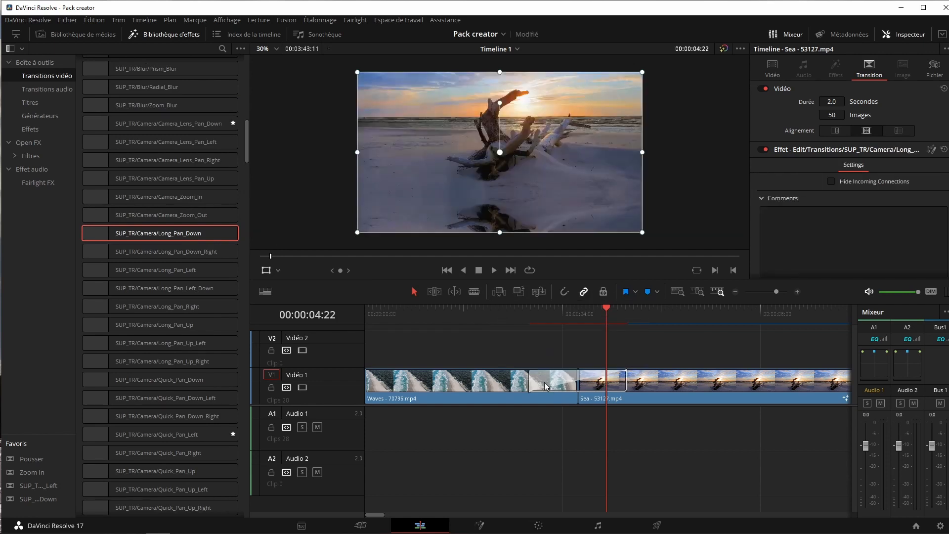
{"action": "left_click", "coordinate": [529, 319]}
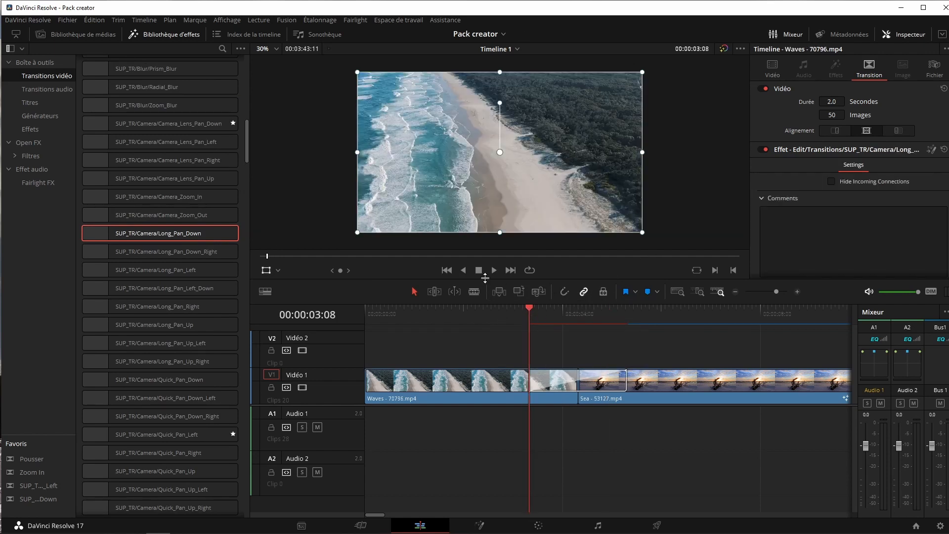
{"action": "key", "text": "space"}
{"action": "left_click_drag", "start_coordinate": [550, 319], "coordinate": [602, 311]}
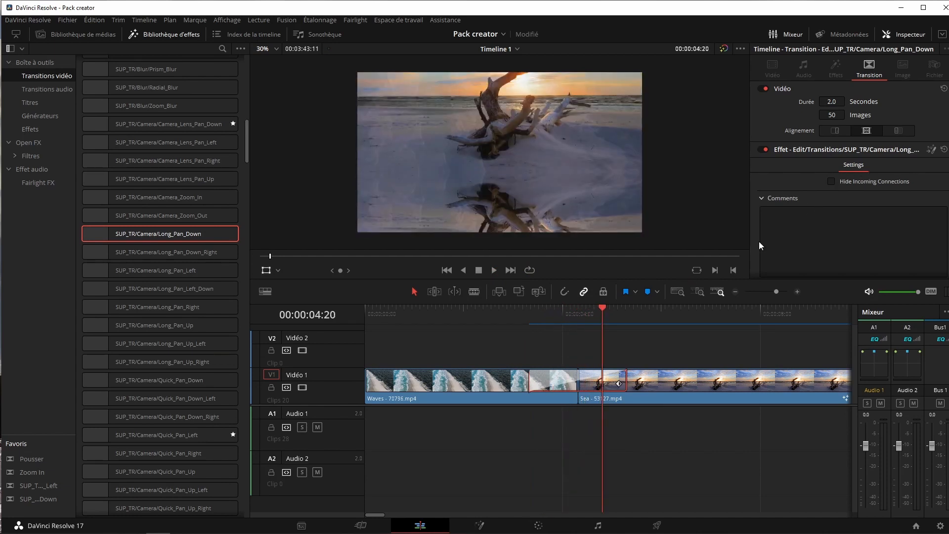
- Open the Long_Pan_Down transition's node composition in Fusion, look at its MediaIn2 node, and return to the edit timeline
{"action": "left_click", "coordinate": [933, 152]}
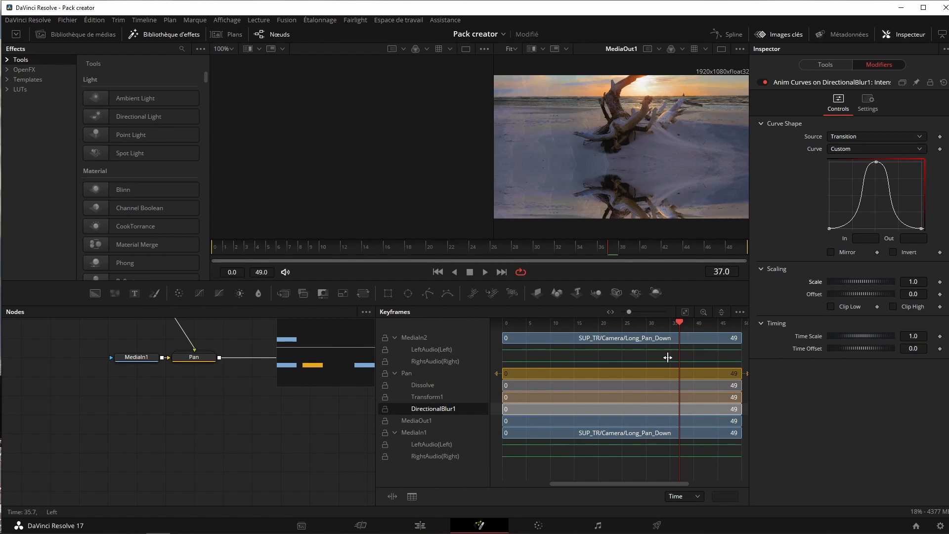
{"action": "left_click", "coordinate": [615, 335]}
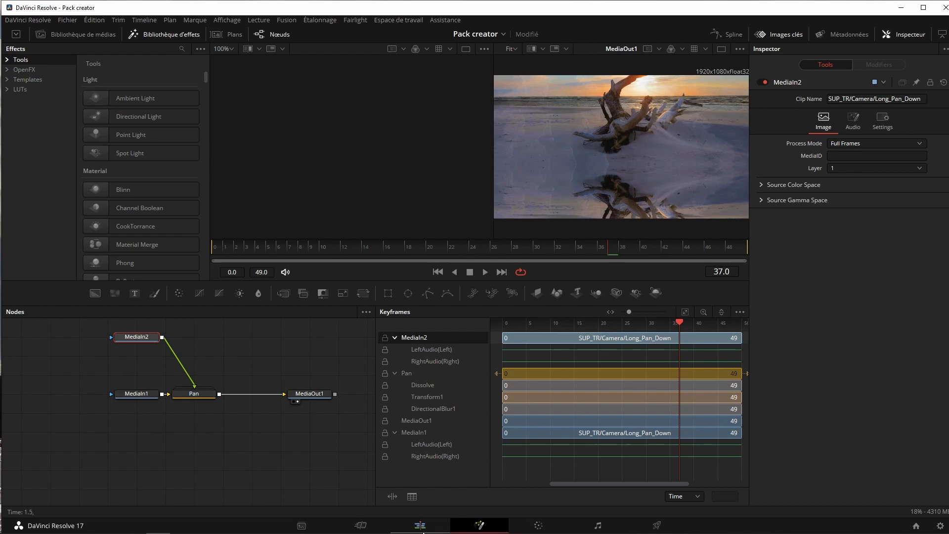
{"action": "left_click", "coordinate": [421, 528]}
- Browse the Camera, Chromatic and Distortion transitions, replace the current one with SUP_TR/Distortion/Flash, and play it back
{"action": "scroll", "coordinate": [181, 197], "scroll_direction": "up", "scroll_amount": 5}
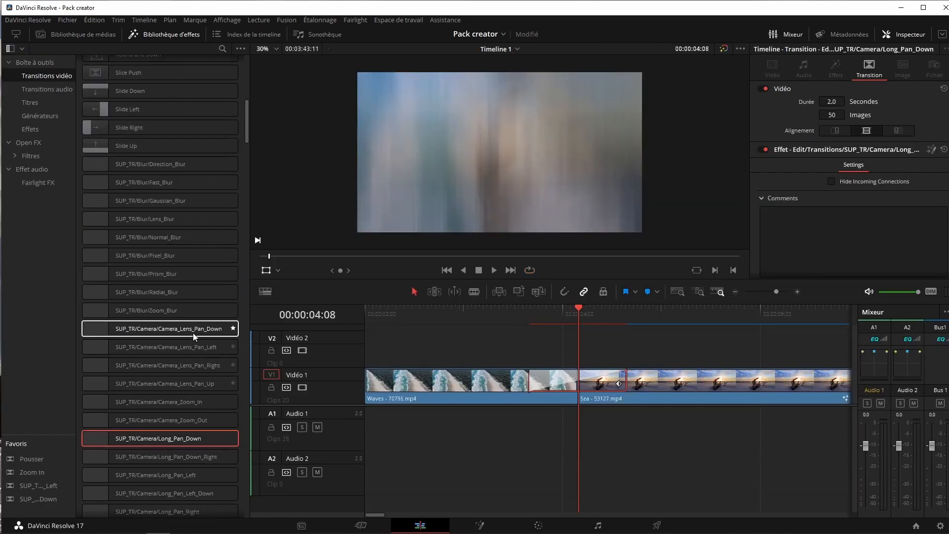
{"action": "scroll", "coordinate": [182, 335], "scroll_direction": "down", "scroll_amount": 5}
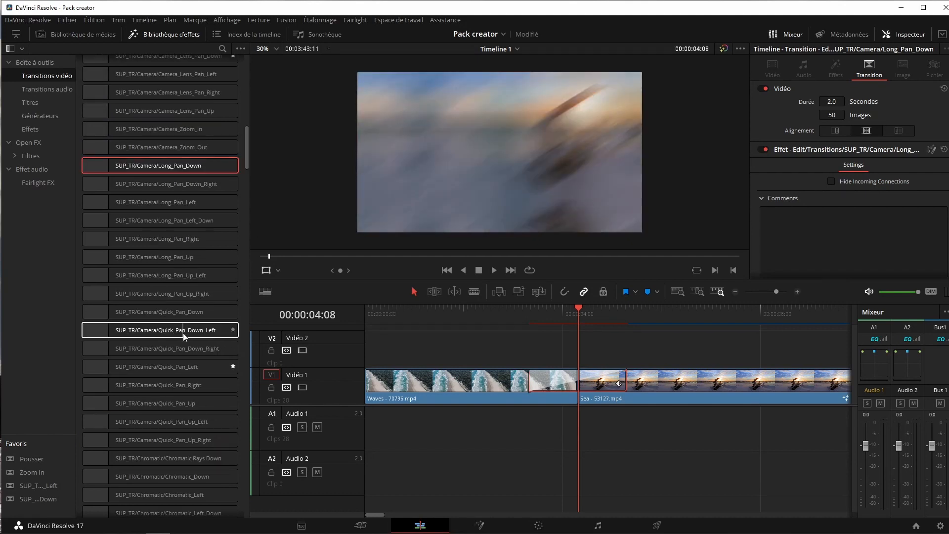
{"action": "scroll", "coordinate": [177, 346], "scroll_direction": "down", "scroll_amount": 4}
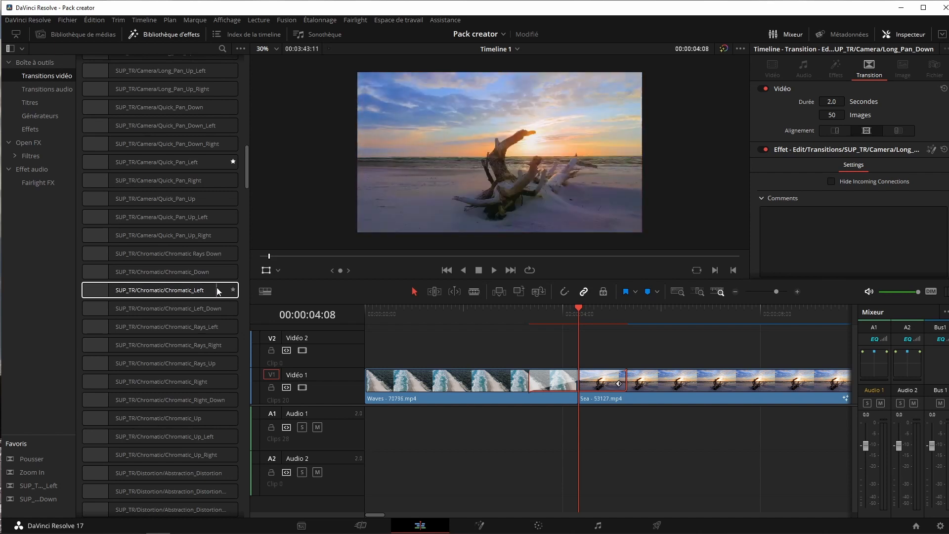
{"action": "scroll", "coordinate": [166, 316], "scroll_direction": "down", "scroll_amount": 4}
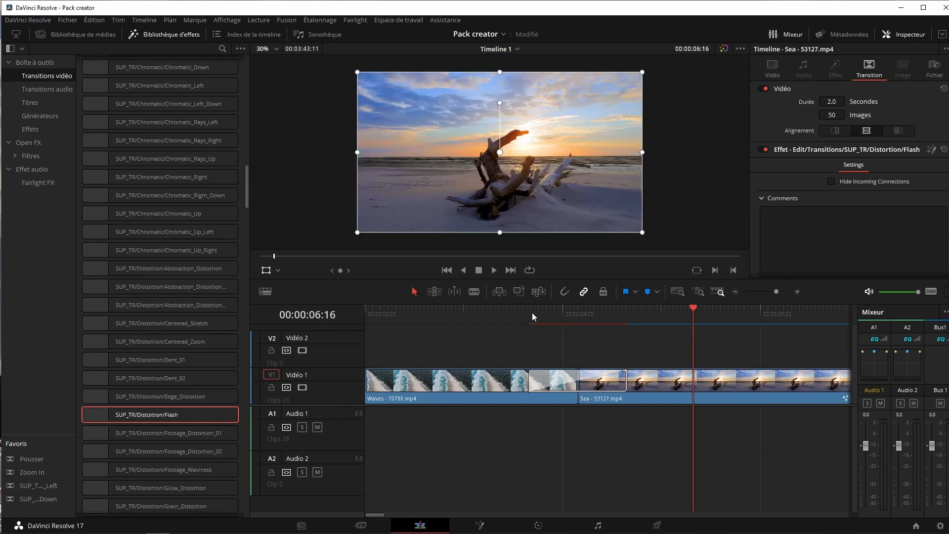
{"action": "left_click", "coordinate": [532, 314]}
{"action": "left_click", "coordinate": [493, 271]}
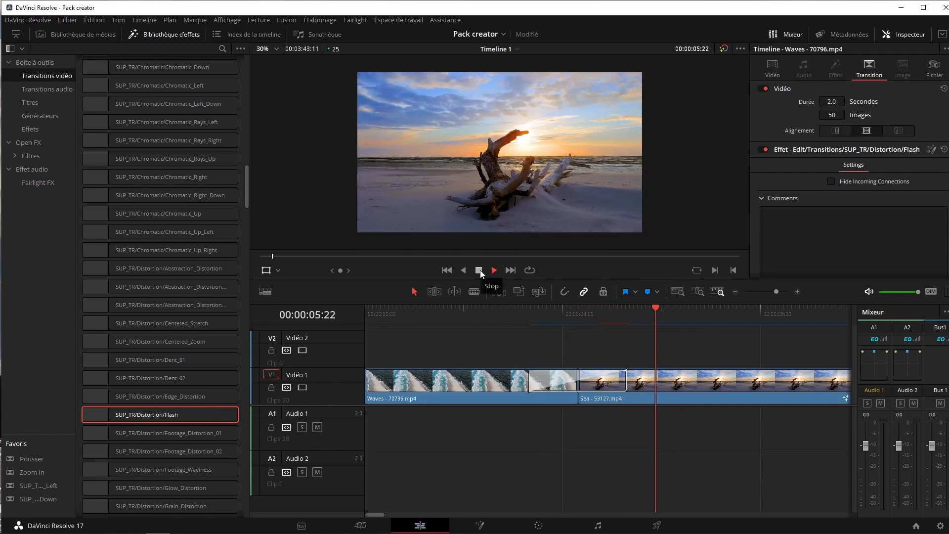
{"action": "left_click", "coordinate": [529, 313]}
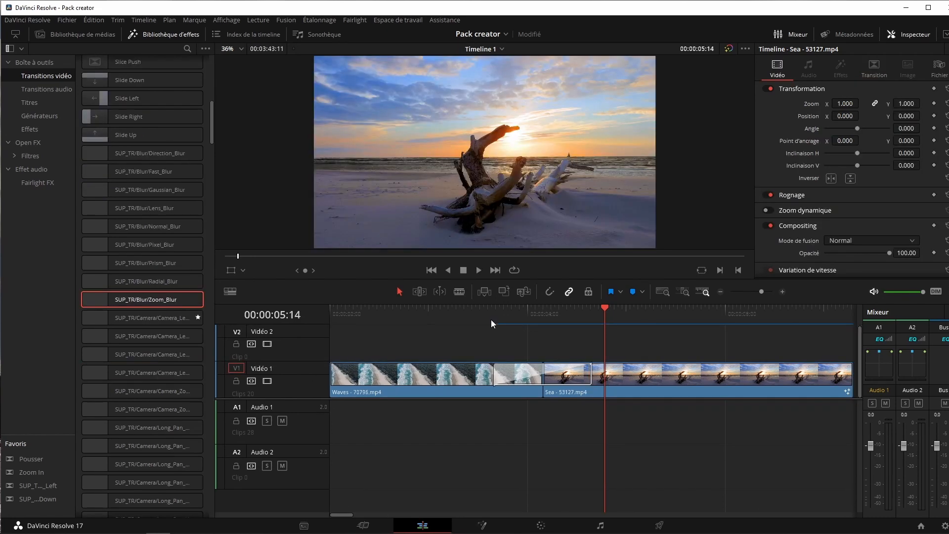
- Play the SUP_TR/Blur/Zoom_Blur transition between the Waves and Sea clips twice, and stop playback
{"action": "left_click", "coordinate": [491, 319]}
{"action": "left_click", "coordinate": [480, 270]}
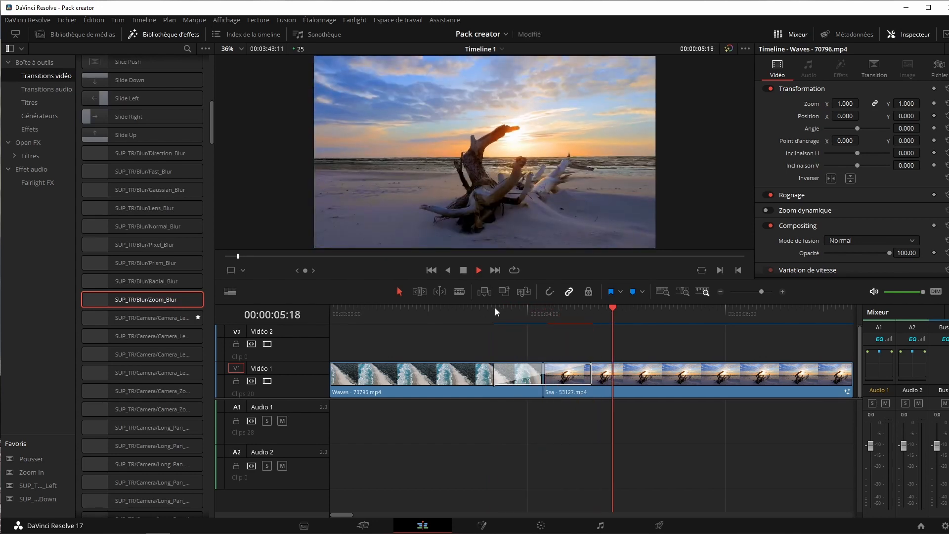
{"action": "left_click", "coordinate": [495, 307]}
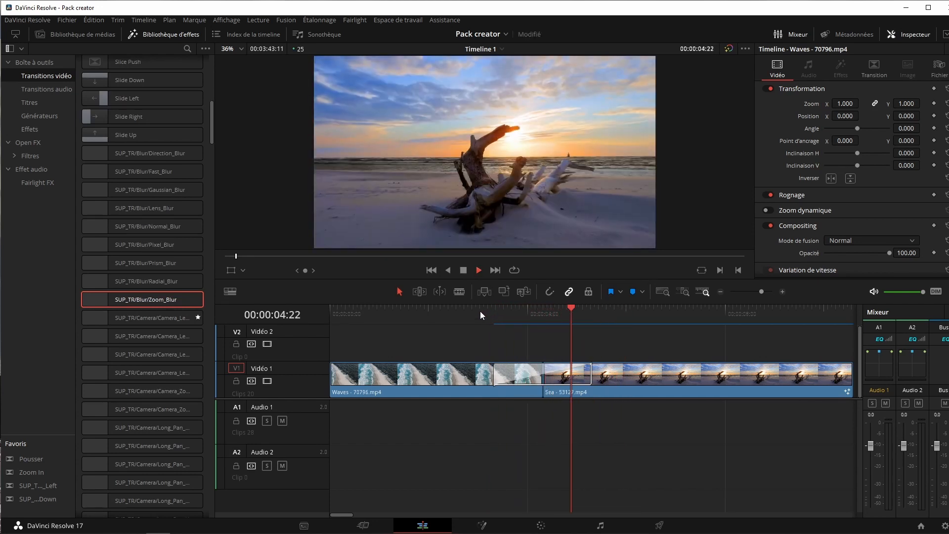
{"action": "left_click", "coordinate": [463, 271]}
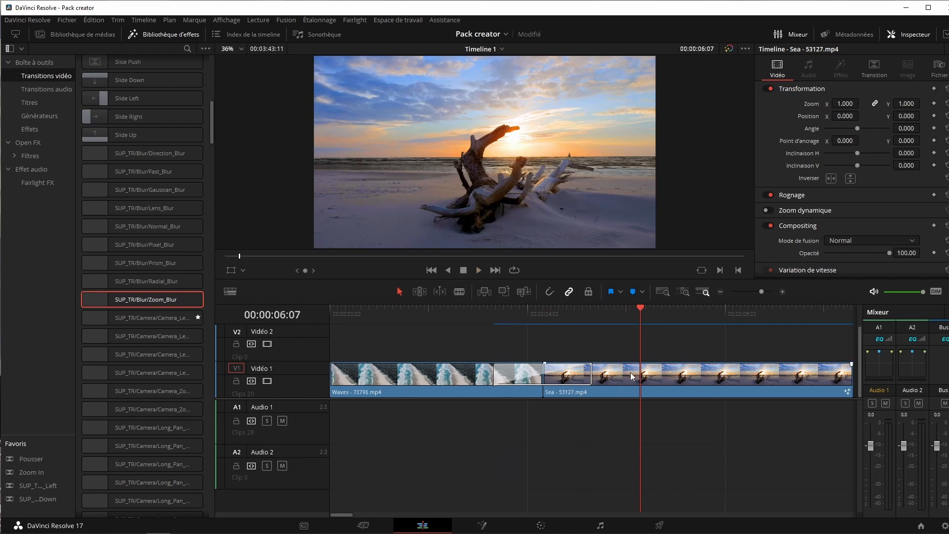
- Place the 03.wav sound from the media pool on Audio 1, beneath the transition between the two clips
{"action": "left_click", "coordinate": [74, 34]}
{"action": "left_click_drag", "start_coordinate": [100, 71], "coordinate": [512, 432]}
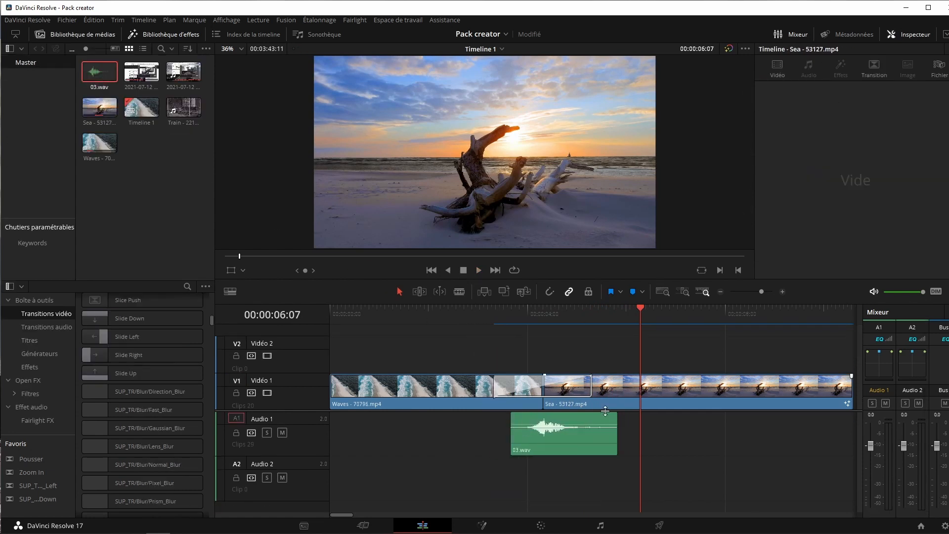
- Browse the pack's media storage to the first SWOOSH folder inside Sound_Fx and Glitch_&_Woosh
{"action": "left_click", "coordinate": [317, 529]}
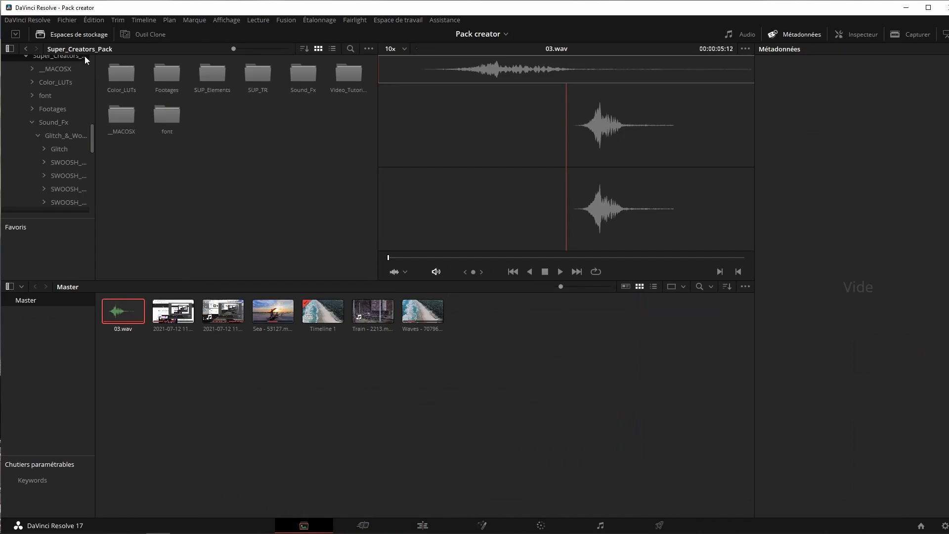
{"action": "double_click", "coordinate": [306, 78]}
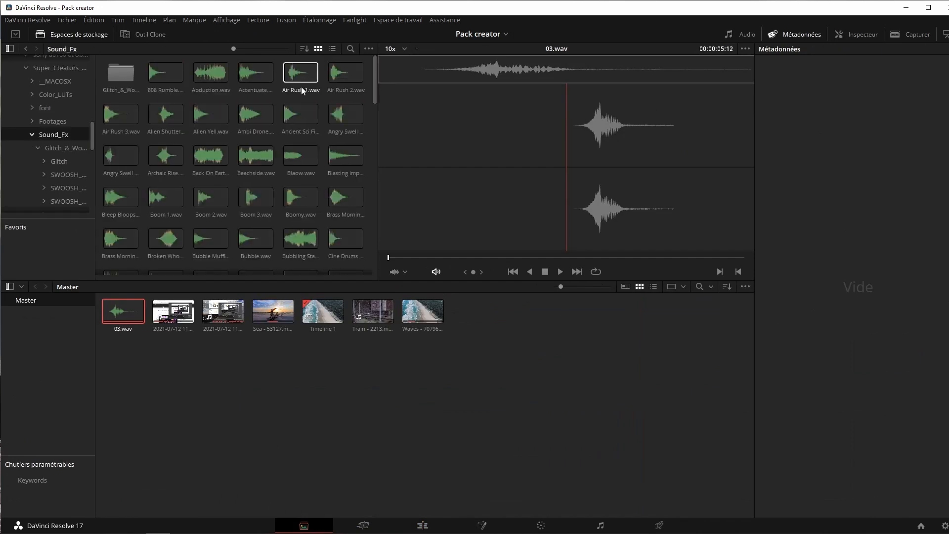
{"action": "double_click", "coordinate": [120, 75]}
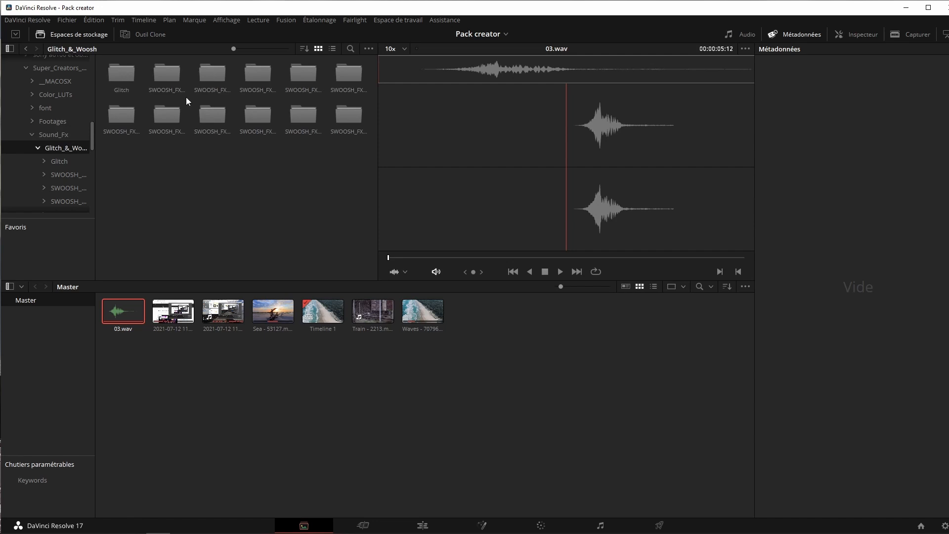
{"action": "double_click", "coordinate": [174, 82]}
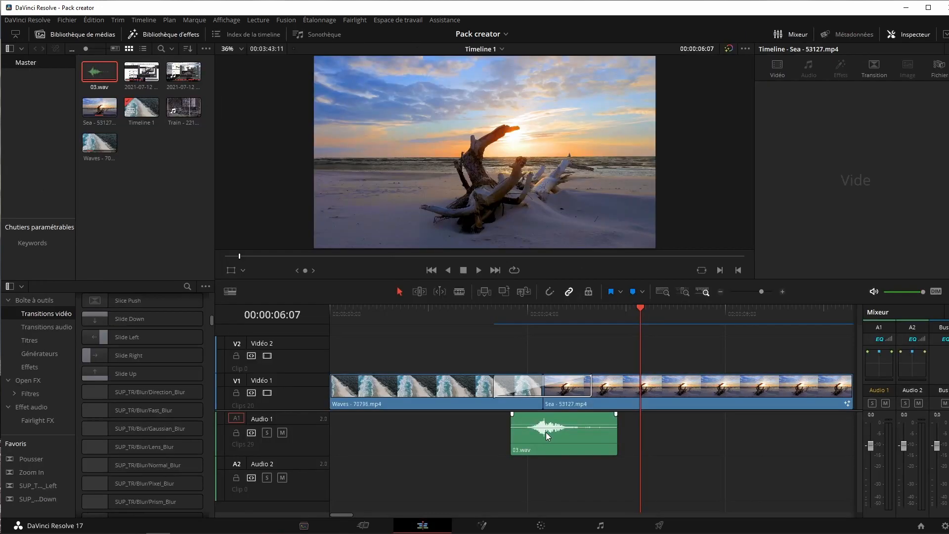
- Play the Zoom_Blur transition together with the 03.wav sound, then replay it from the middle of the transition
{"action": "left_click", "coordinate": [467, 319]}
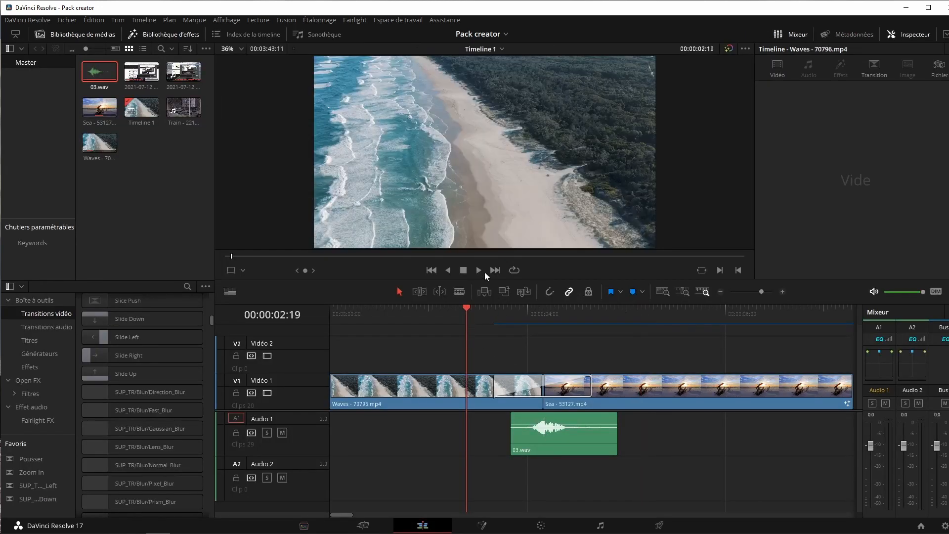
{"action": "left_click", "coordinate": [482, 272]}
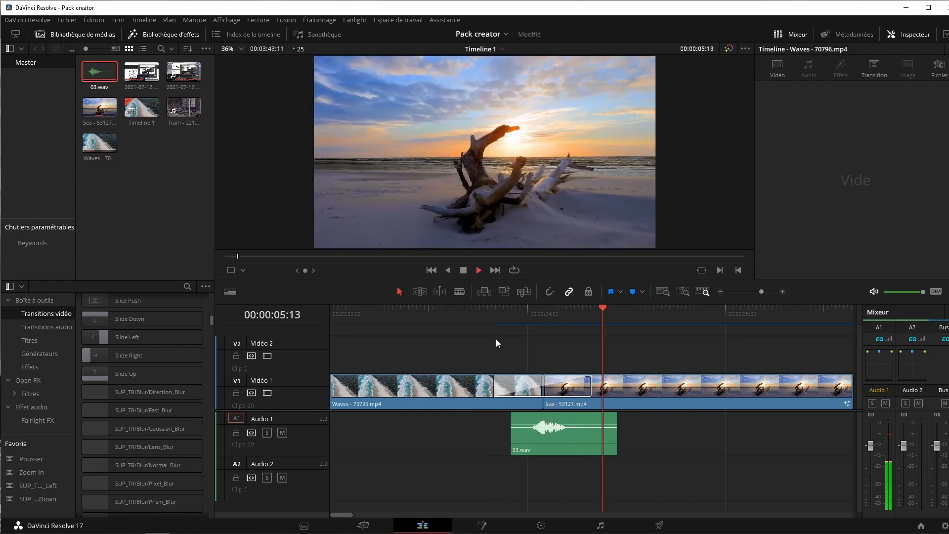
{"action": "left_click", "coordinate": [485, 316]}
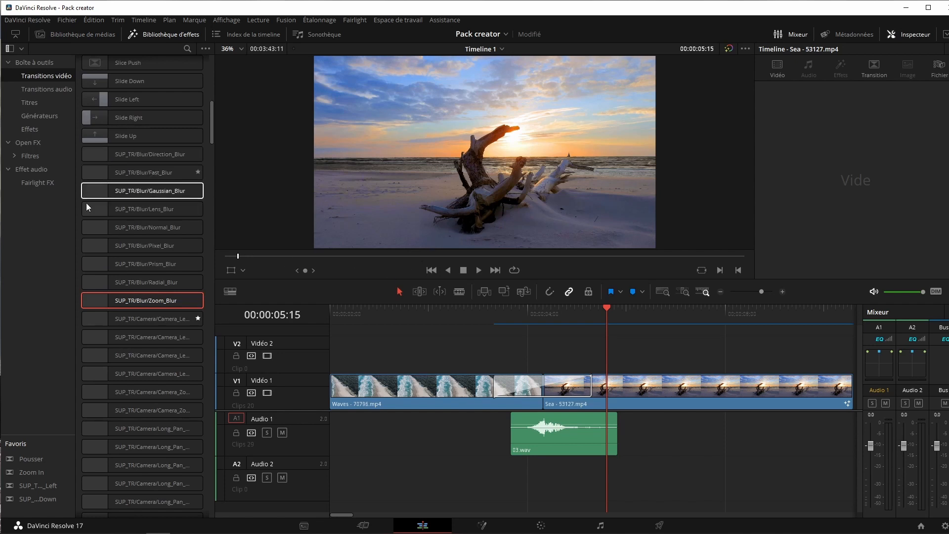
{"action": "left_click", "coordinate": [534, 319]}
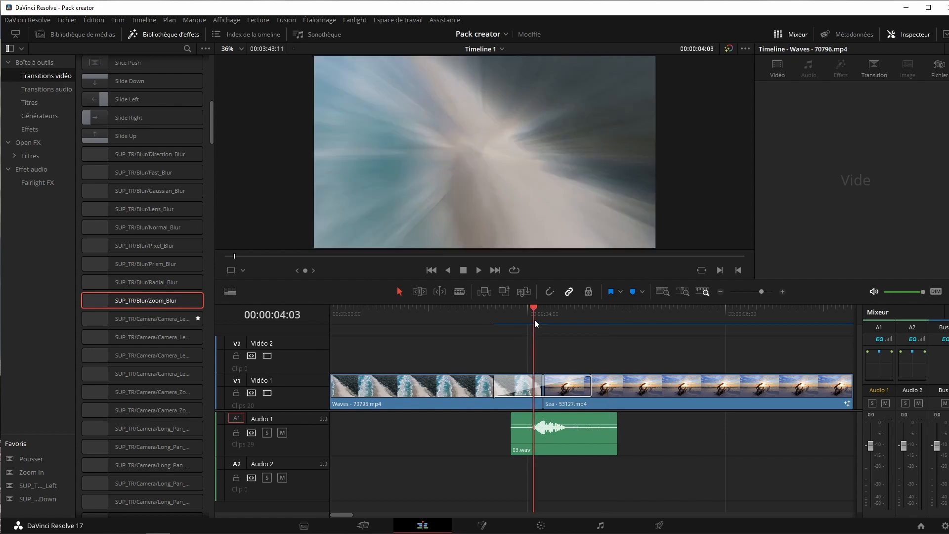
{"action": "left_click", "coordinate": [480, 271]}
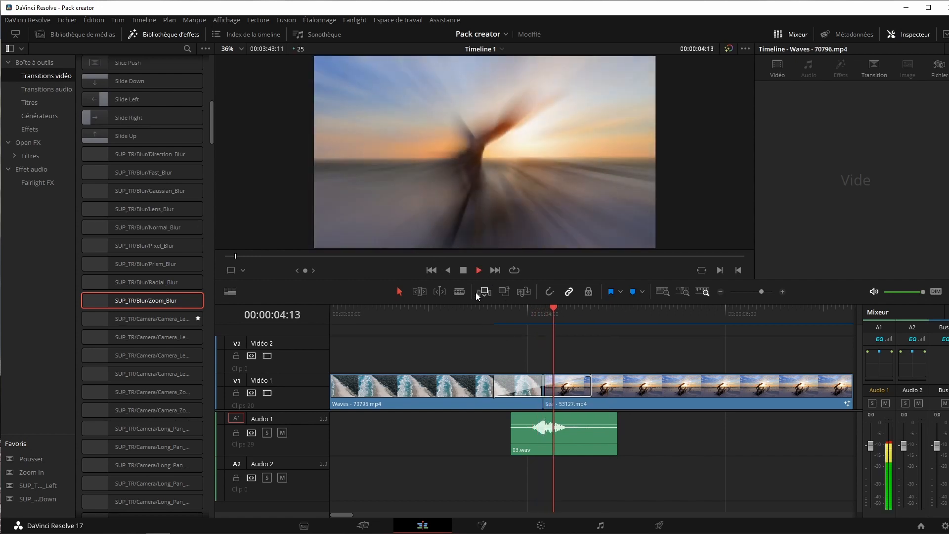
{"action": "left_click", "coordinate": [464, 270]}
{"action": "left_click", "coordinate": [536, 442]}
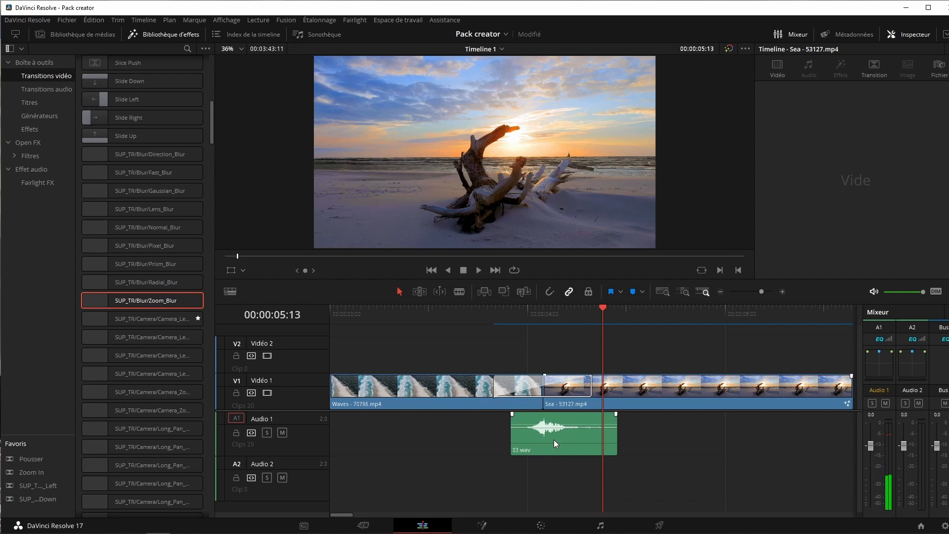
- Browse the pack's Sound_Fx folder in media storage and preview the Beachside.wav sound
{"action": "left_click", "coordinate": [554, 440]}
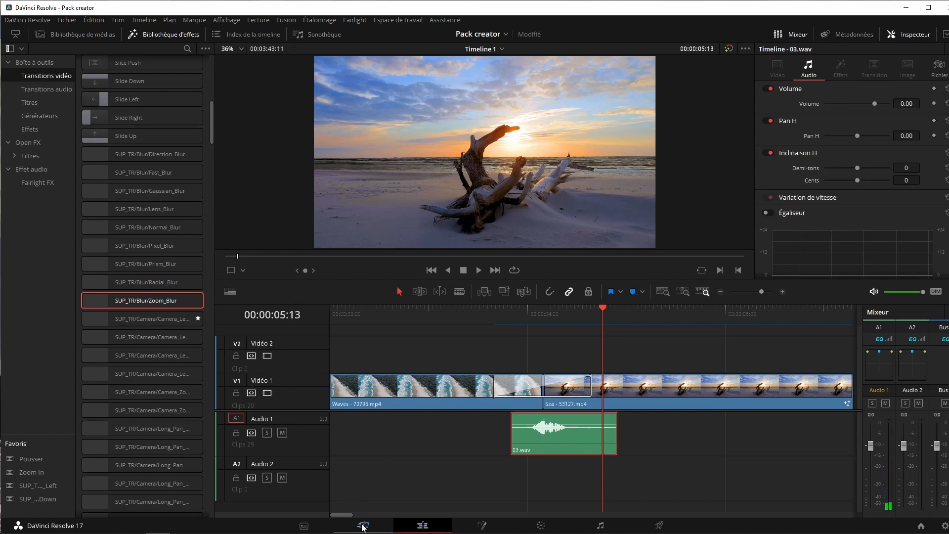
{"action": "left_click", "coordinate": [305, 526]}
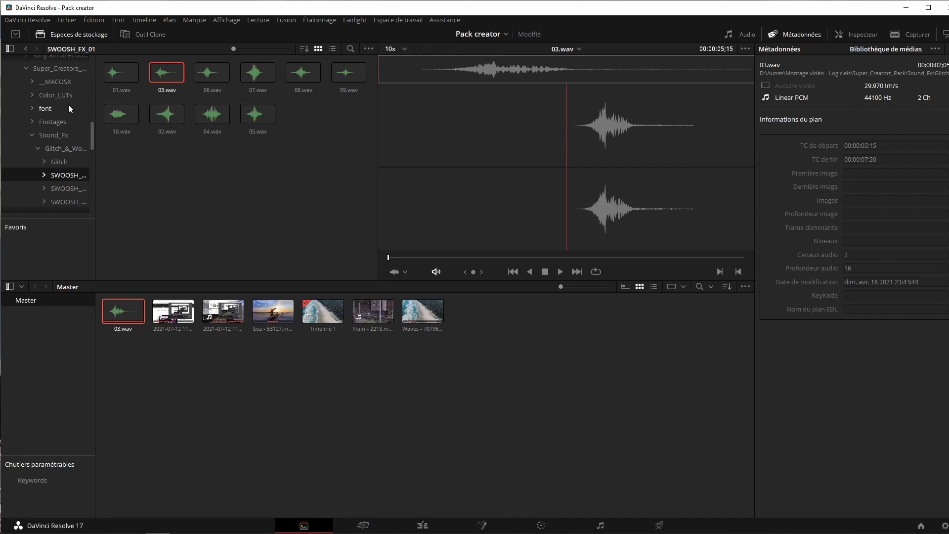
{"action": "left_click", "coordinate": [60, 73]}
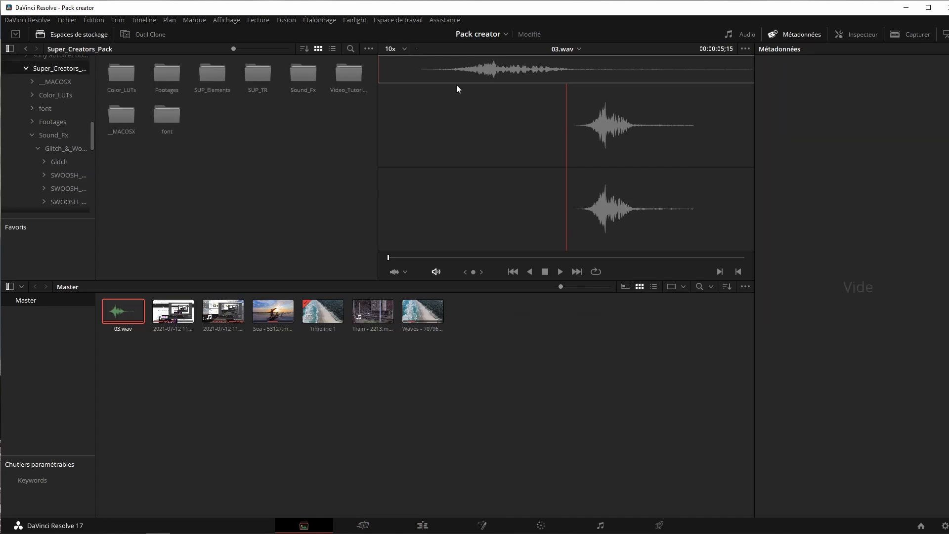
{"action": "double_click", "coordinate": [307, 76]}
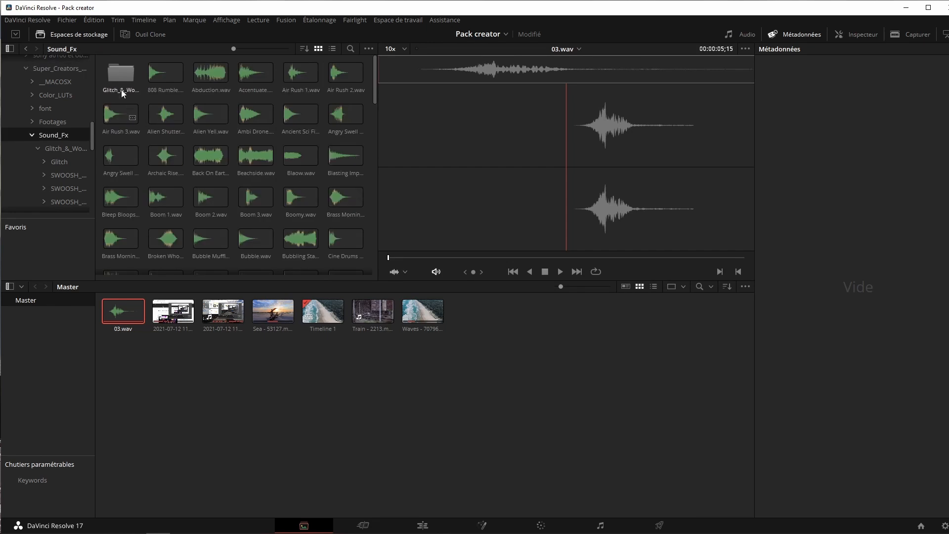
{"action": "left_click", "coordinate": [263, 159]}
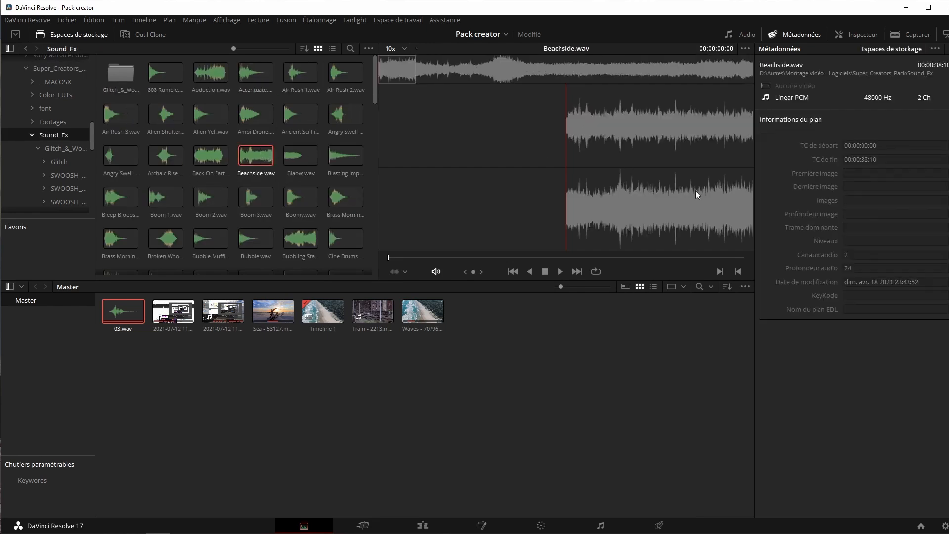
{"action": "left_click", "coordinate": [546, 273]}
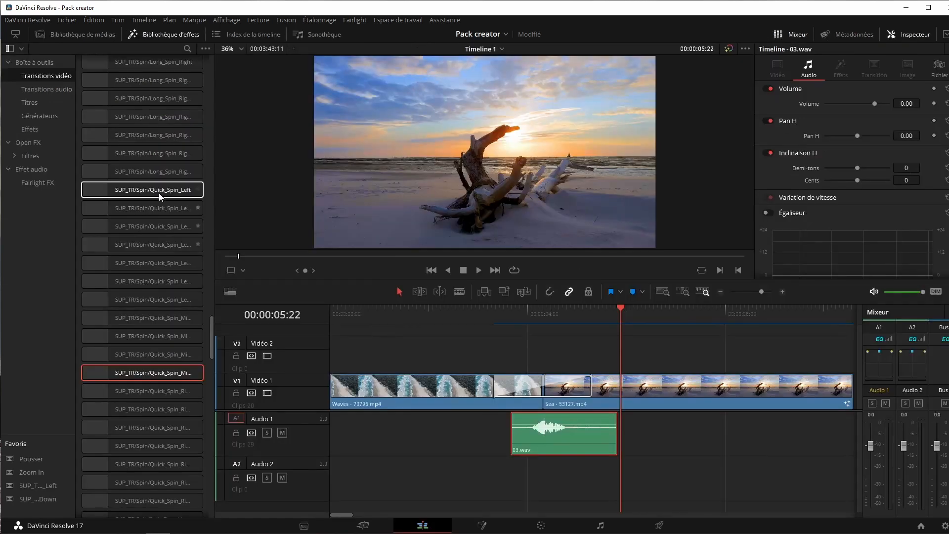
- Browse the title presets down to the SUP_Elements entries and preview the badge and callout animations
{"action": "left_click", "coordinate": [36, 104]}
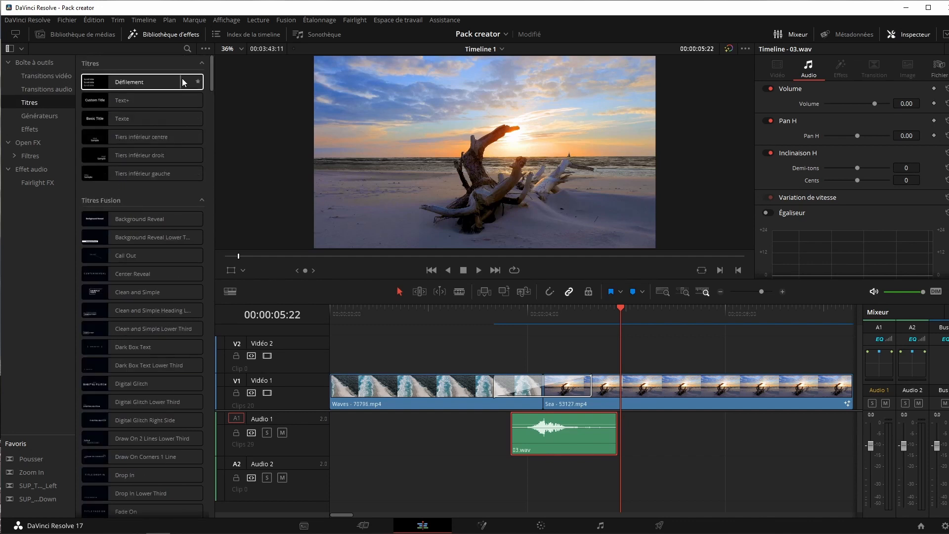
{"action": "scroll", "coordinate": [177, 239], "scroll_direction": "down", "scroll_amount": 10}
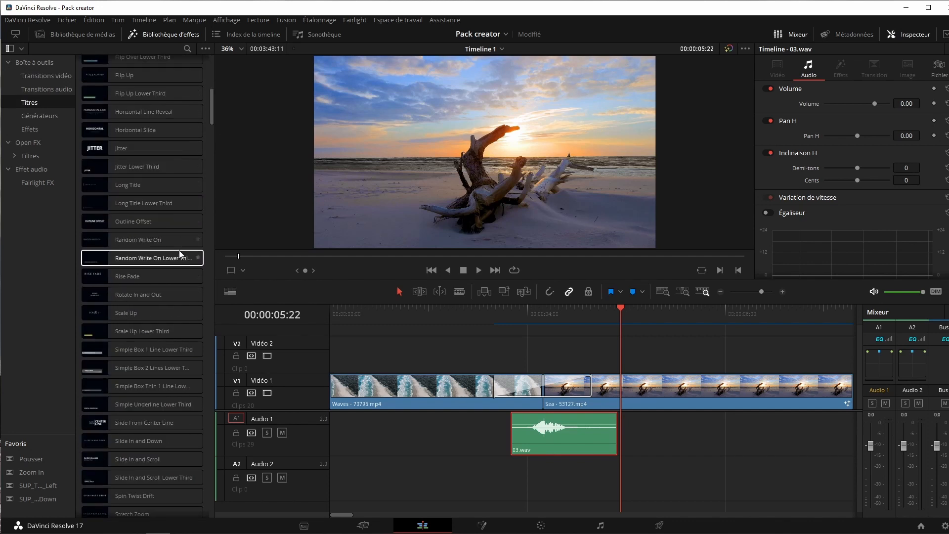
{"action": "scroll", "coordinate": [164, 396], "scroll_direction": "down", "scroll_amount": 5}
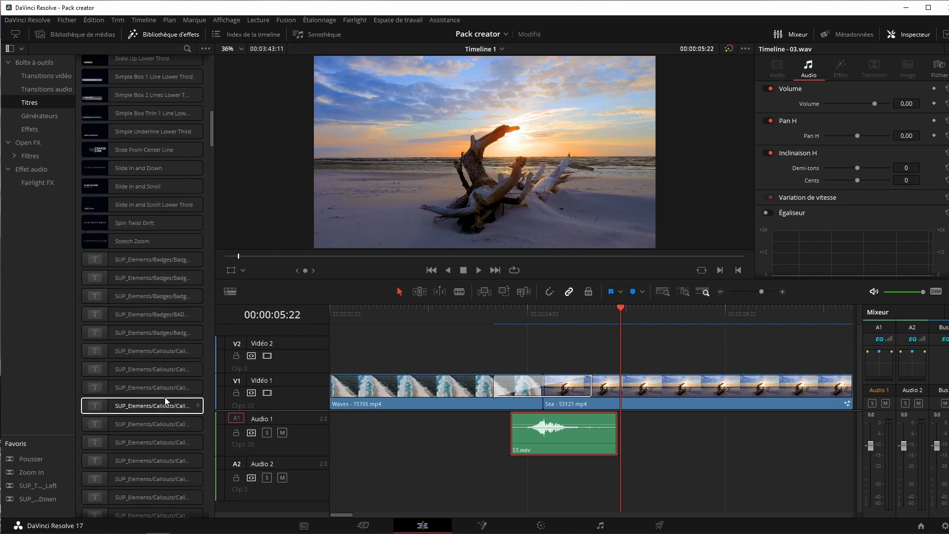
{"action": "left_click", "coordinate": [171, 260]}
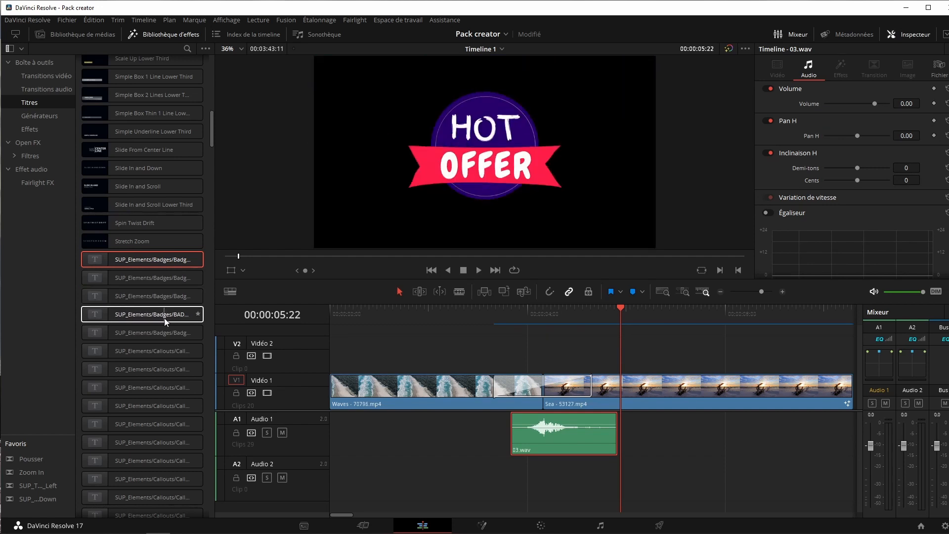
{"action": "scroll", "coordinate": [165, 318], "scroll_direction": "down", "scroll_amount": 2}
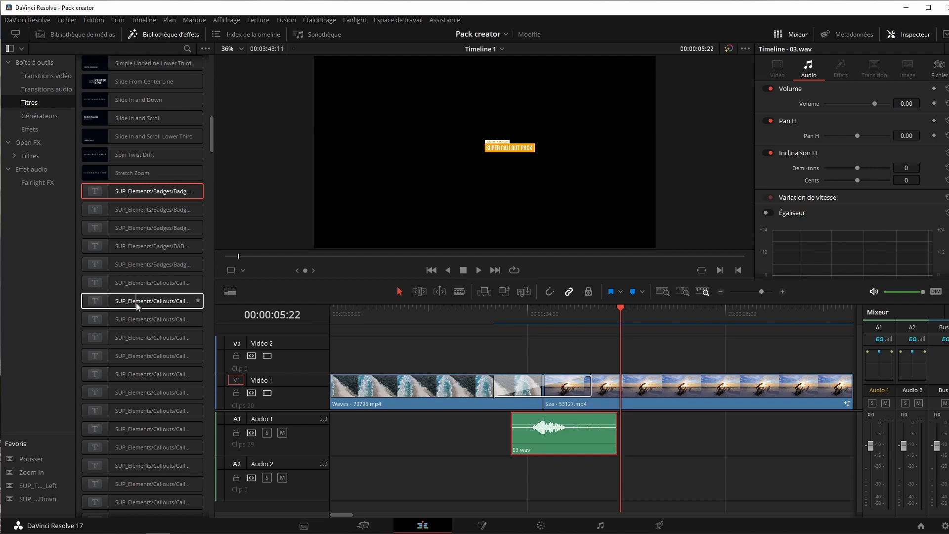
{"action": "scroll", "coordinate": [135, 302], "scroll_direction": "down", "scroll_amount": 8}
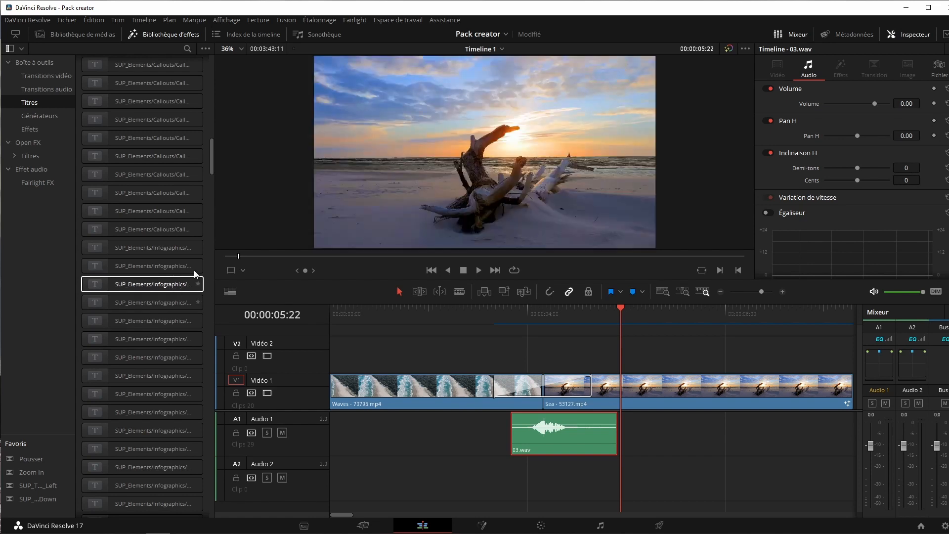
- Widen the effects library, place the Lower_Third_03 title at the start of Video 2 and extend its end over the Sea clip
{"action": "left_click_drag", "start_coordinate": [214, 238], "coordinate": [269, 234]}
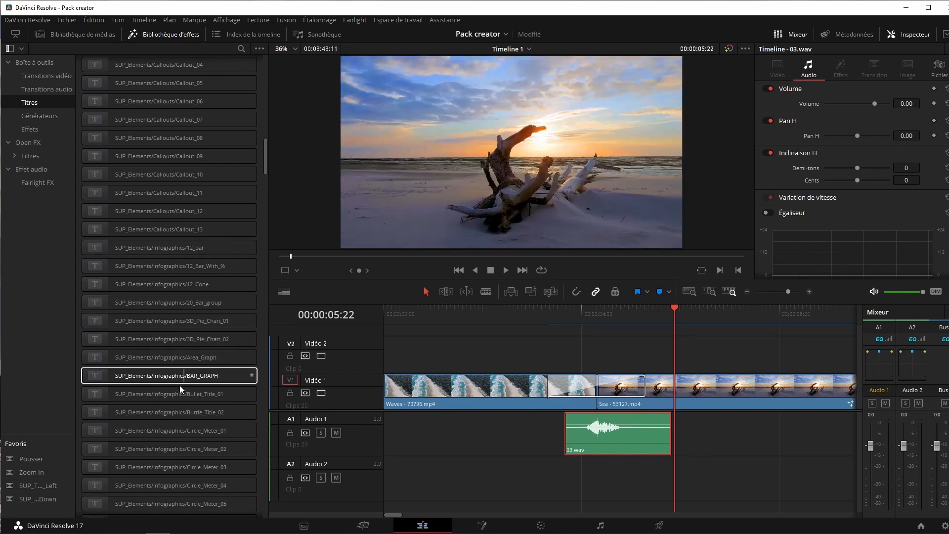
{"action": "scroll", "coordinate": [182, 420], "scroll_direction": "down", "scroll_amount": 7}
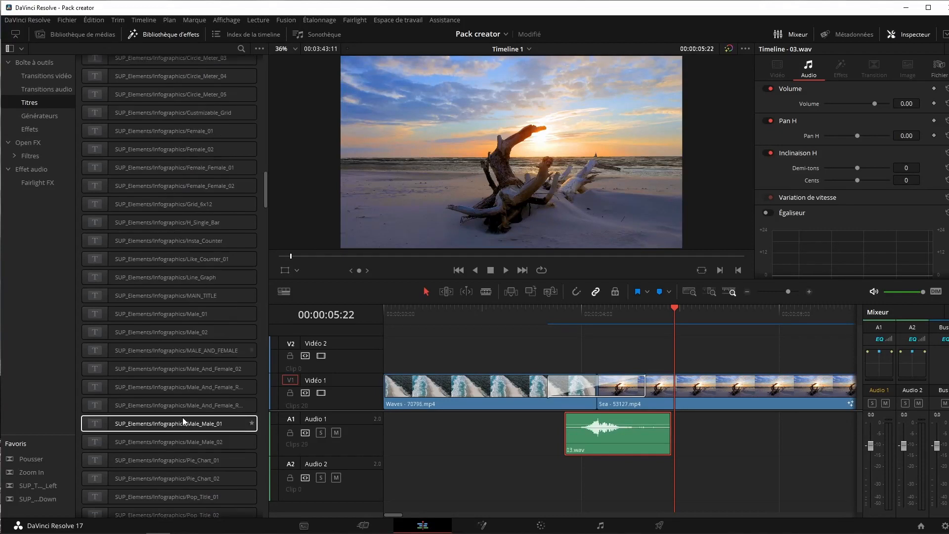
{"action": "scroll", "coordinate": [176, 379], "scroll_direction": "down", "scroll_amount": 5}
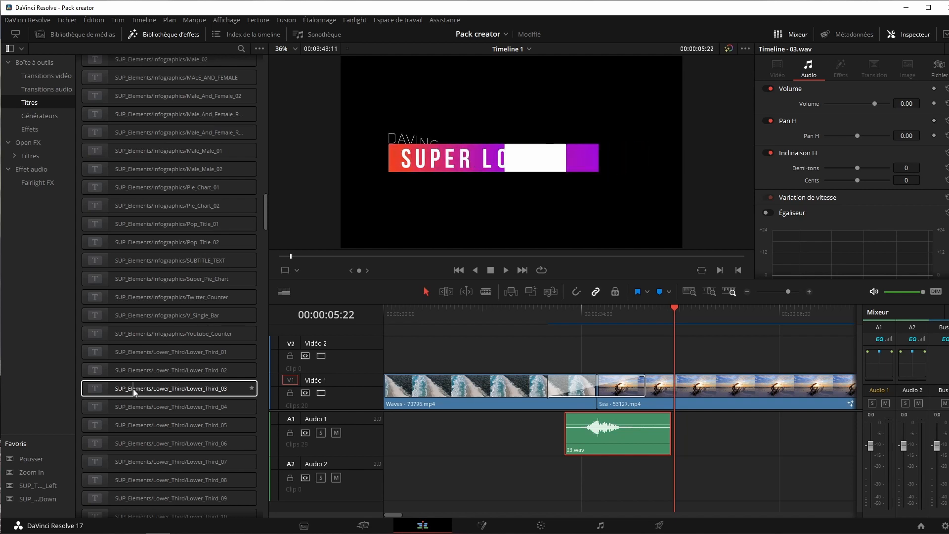
{"action": "left_click_drag", "start_coordinate": [116, 390], "coordinate": [375, 348]}
{"action": "left_click_drag", "start_coordinate": [627, 351], "coordinate": [722, 347]}
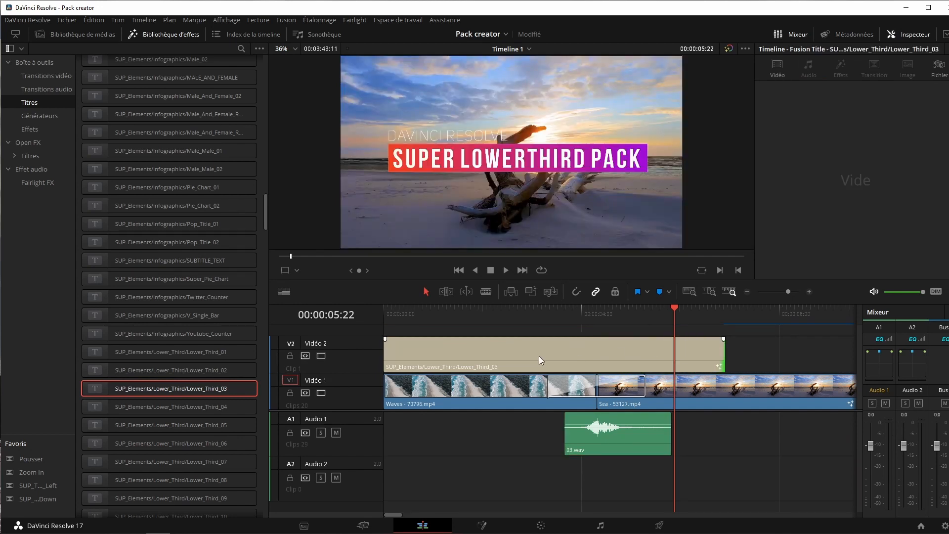
- Select the Lower_Third_03 title near the timeline start and examine its text, font and gradient colour settings
{"action": "left_click", "coordinate": [392, 315]}
{"action": "left_click", "coordinate": [410, 362]}
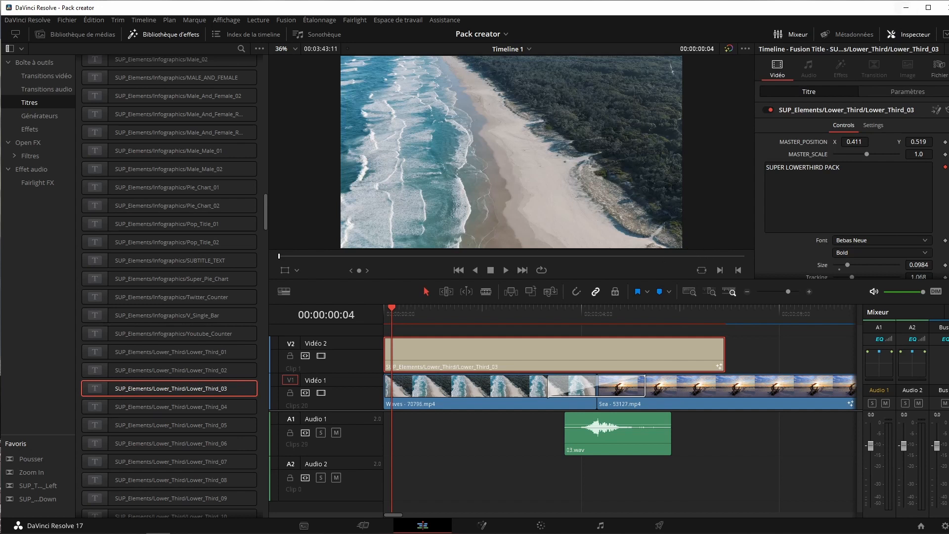
{"action": "left_click", "coordinate": [874, 186]}
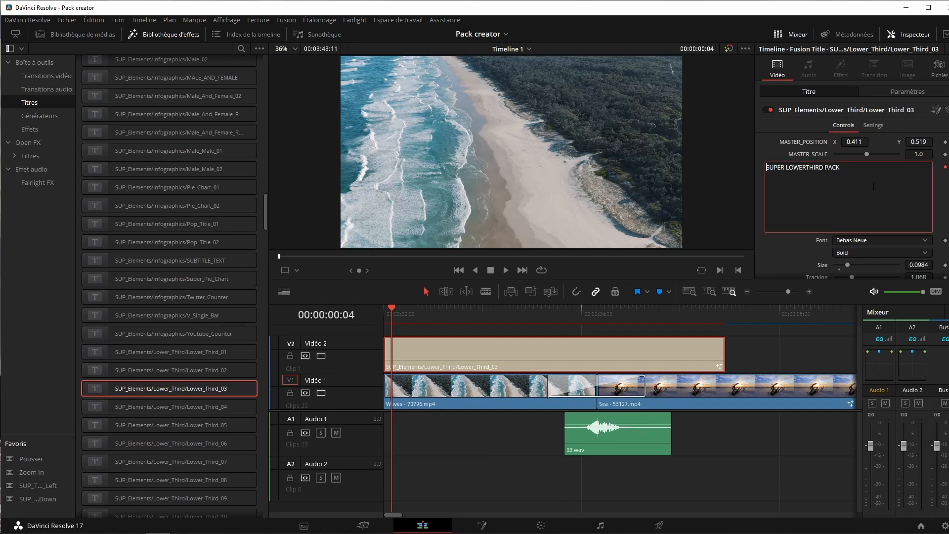
{"action": "scroll", "coordinate": [873, 186], "scroll_direction": "down", "scroll_amount": 8}
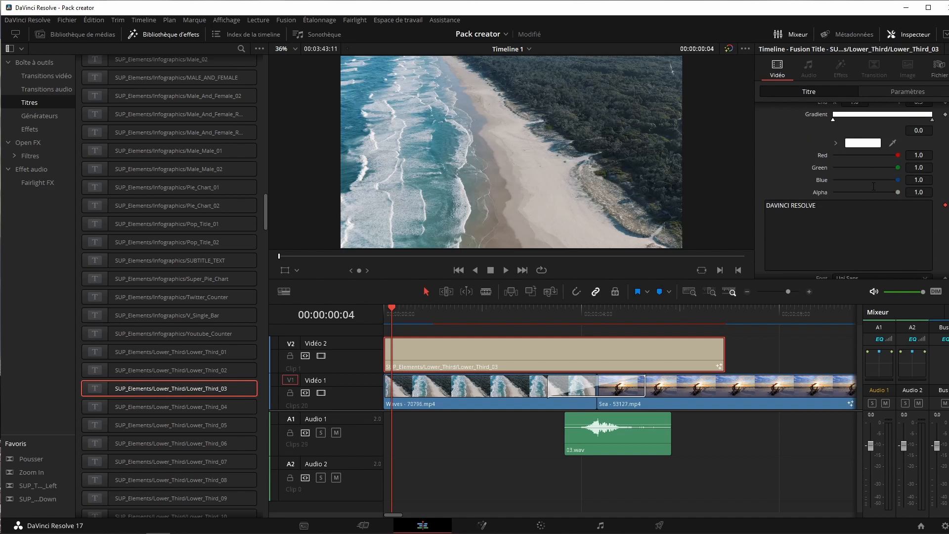
{"action": "scroll", "coordinate": [873, 186], "scroll_direction": "down", "scroll_amount": 10}
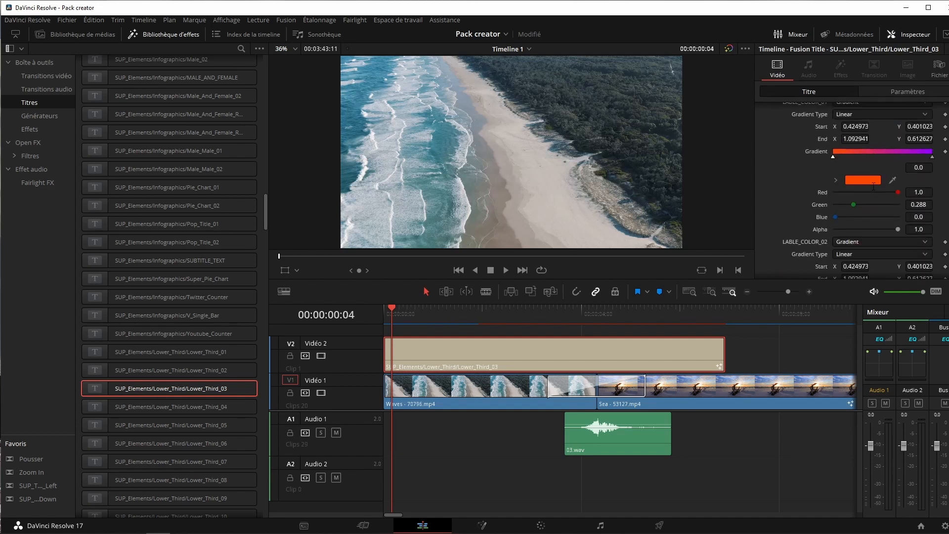
{"action": "scroll", "coordinate": [874, 188], "scroll_direction": "up", "scroll_amount": 15}
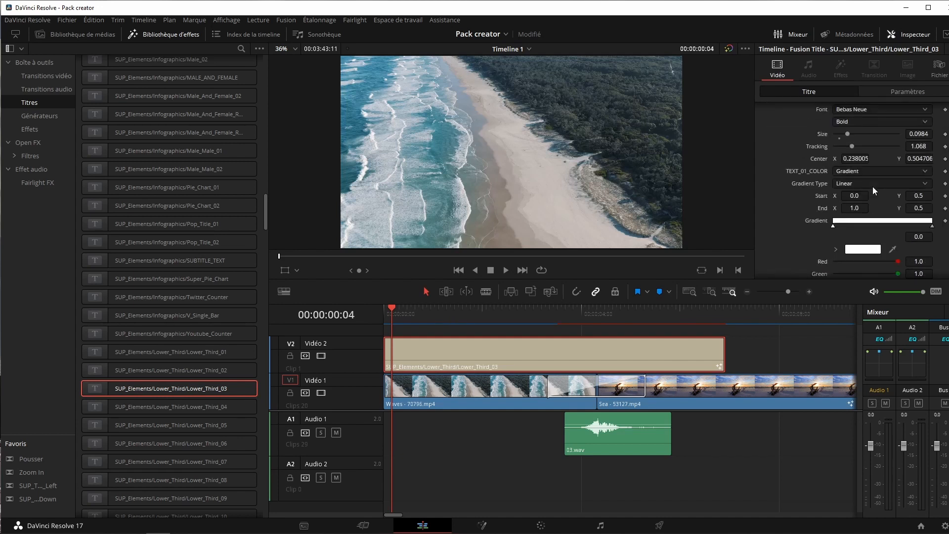
- Replace the lower third's main text with "TUTO DAVINCI RESOLVE" and scrub through the timeline to check the title
{"action": "left_click", "coordinate": [457, 313]}
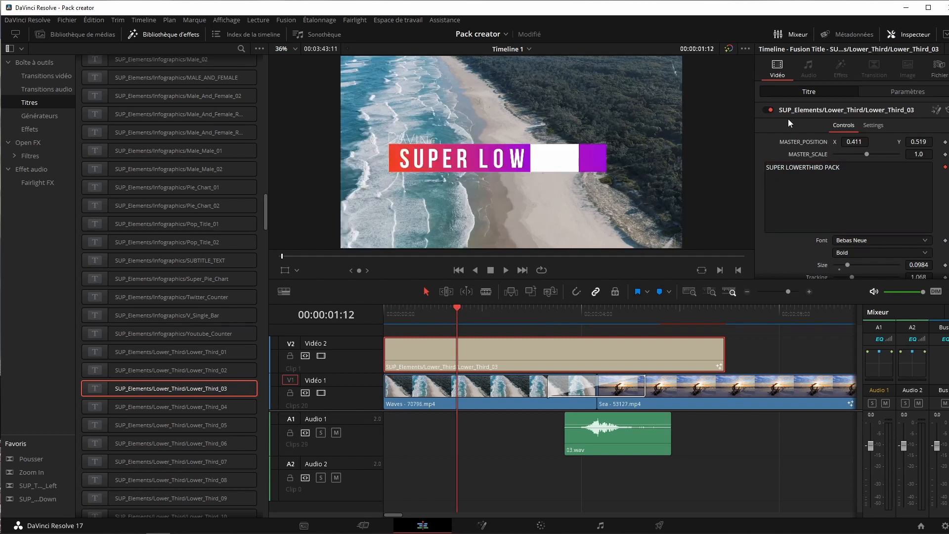
{"action": "left_click", "coordinate": [835, 188]}
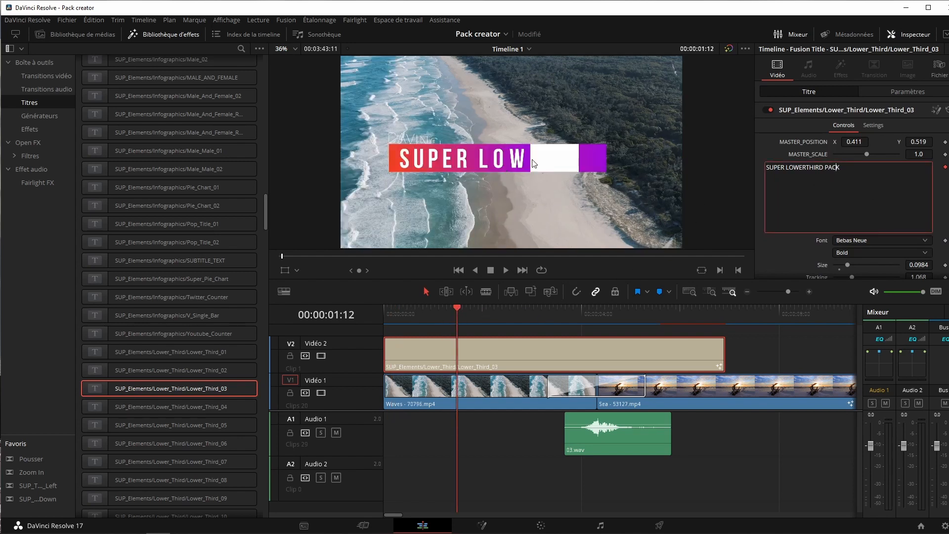
{"action": "left_click_drag", "start_coordinate": [848, 167], "coordinate": [769, 167]}
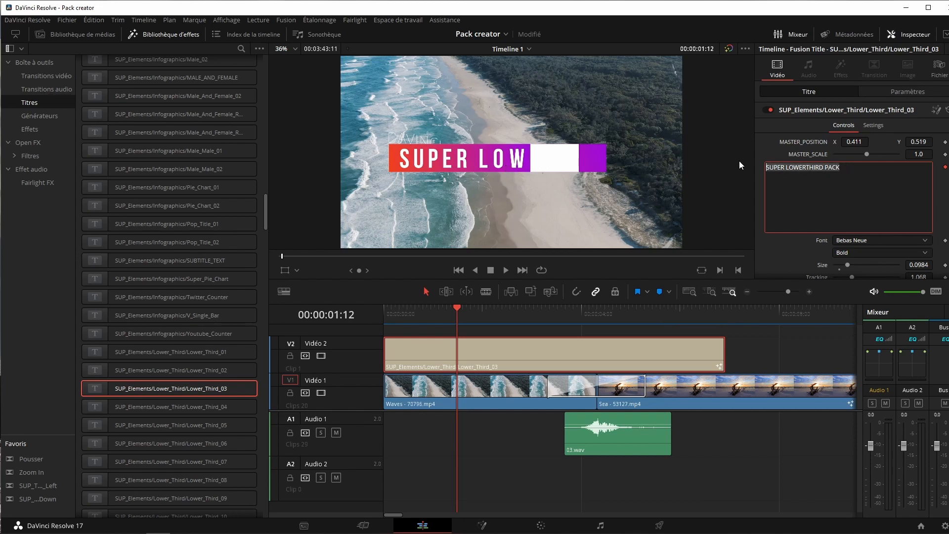
{"action": "type", "text": "TUTO"}
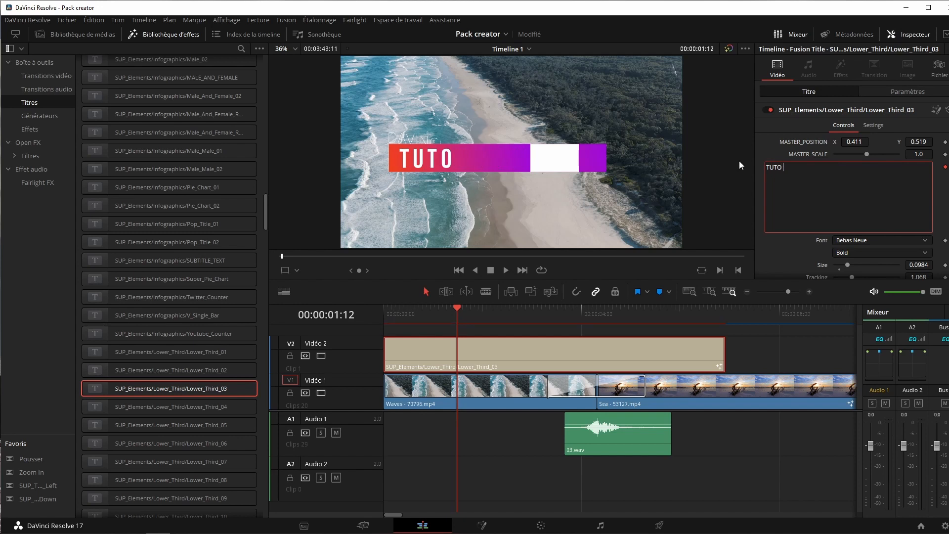
{"action": "type", "text": " DAVINCI"}
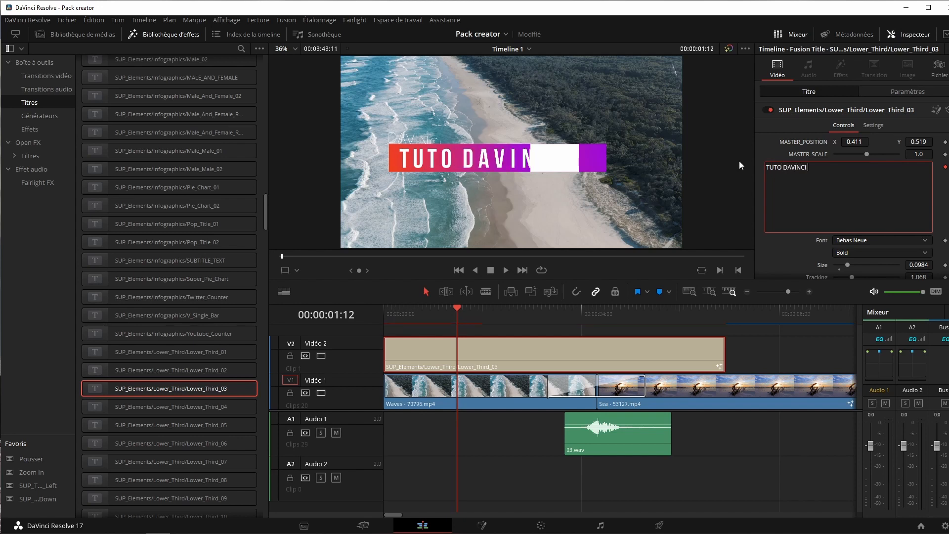
{"action": "type", "text": " RESOLVE"}
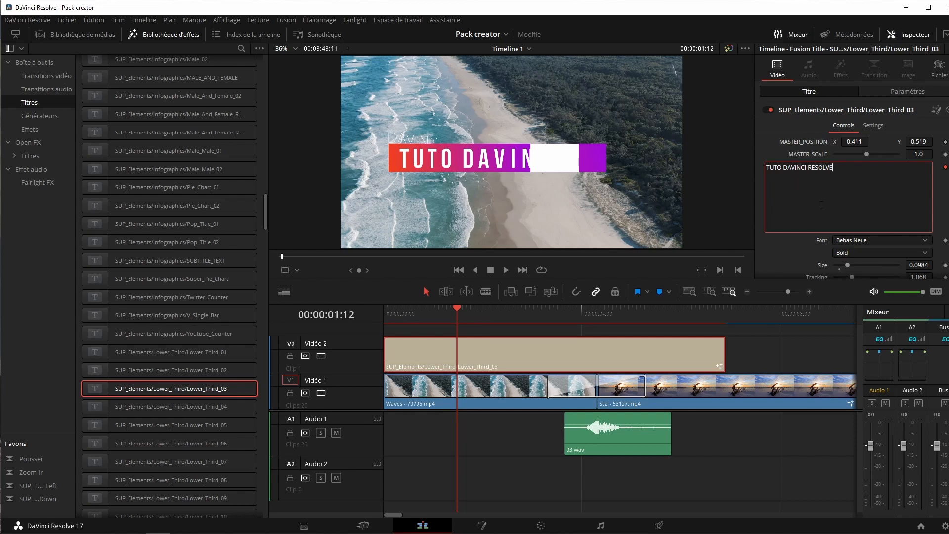
{"action": "left_click_drag", "start_coordinate": [458, 307], "coordinate": [744, 305]}
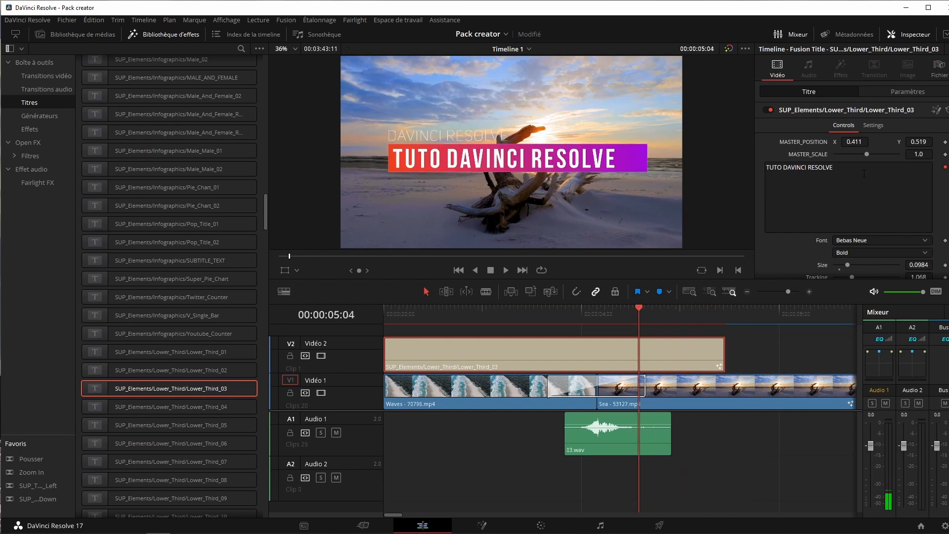
- Replace the lower third's secondary text with "The French Video EDITOR", then play the title animation and stop playback
{"action": "scroll", "coordinate": [856, 184], "scroll_direction": "down", "scroll_amount": 6}
{"action": "left_click", "coordinate": [823, 204]}
{"action": "key", "text": "BackSpace"}
{"action": "type", "text": "The French "}
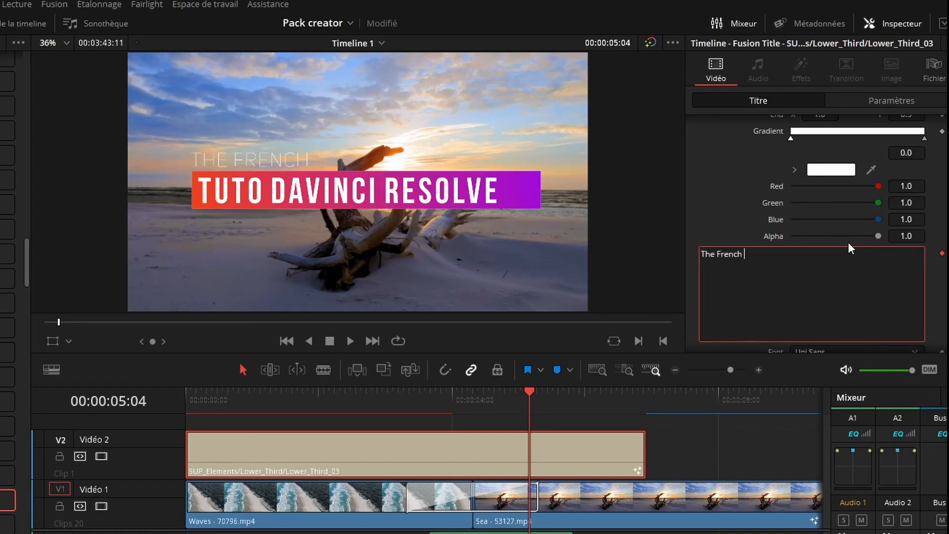
{"action": "type", "text": "Video EDITOR"}
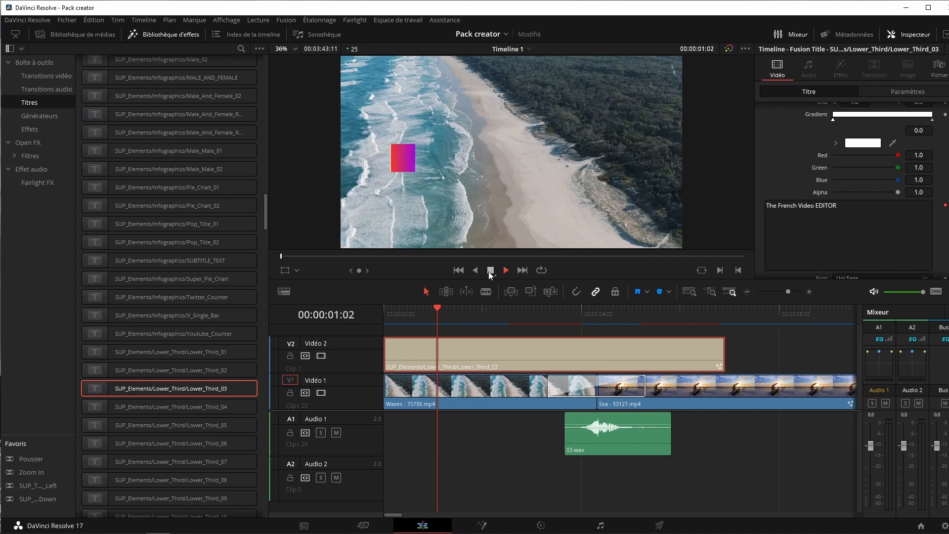
{"action": "left_click", "coordinate": [490, 271]}
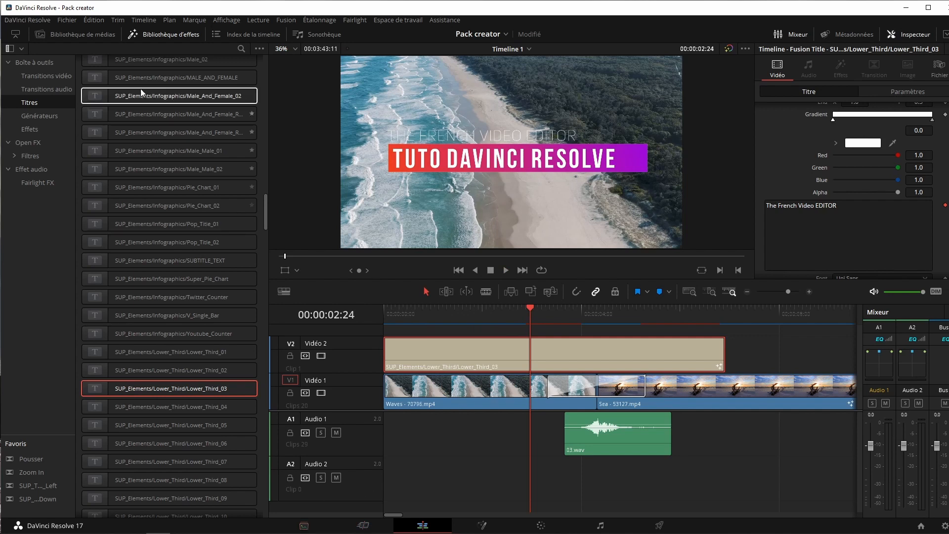
- Browse media storage to the GLITCH_FX_01 folder and play the Glitch_01.wav sound
{"action": "left_click", "coordinate": [97, 36]}
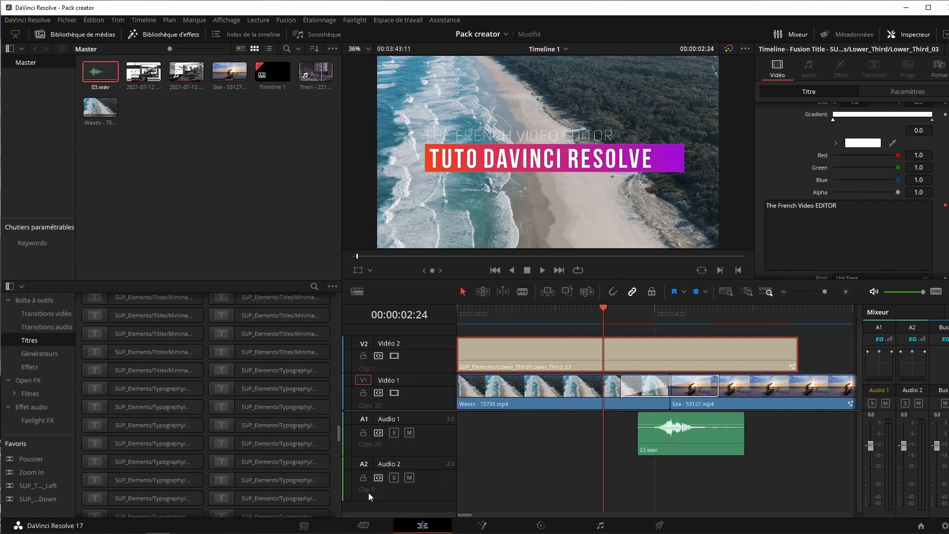
{"action": "left_click", "coordinate": [304, 526]}
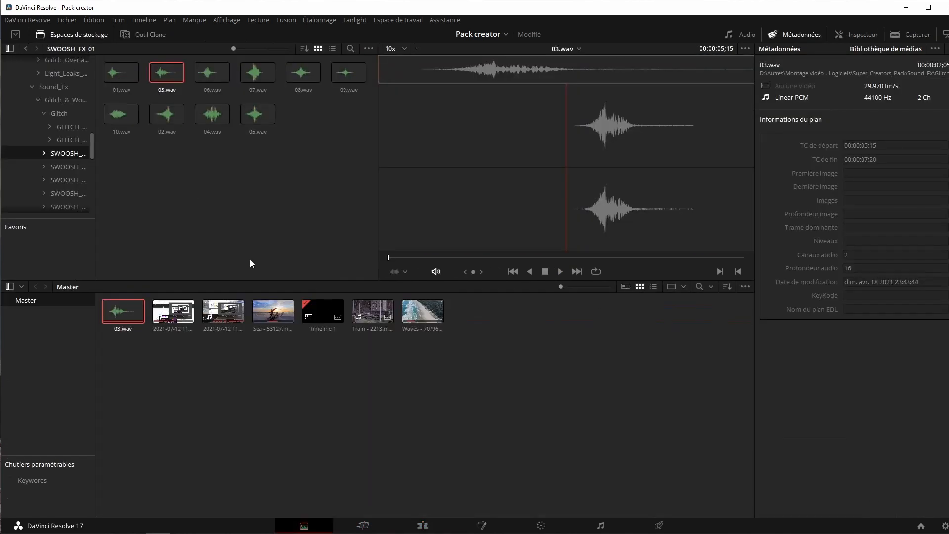
{"action": "left_click", "coordinate": [69, 128]}
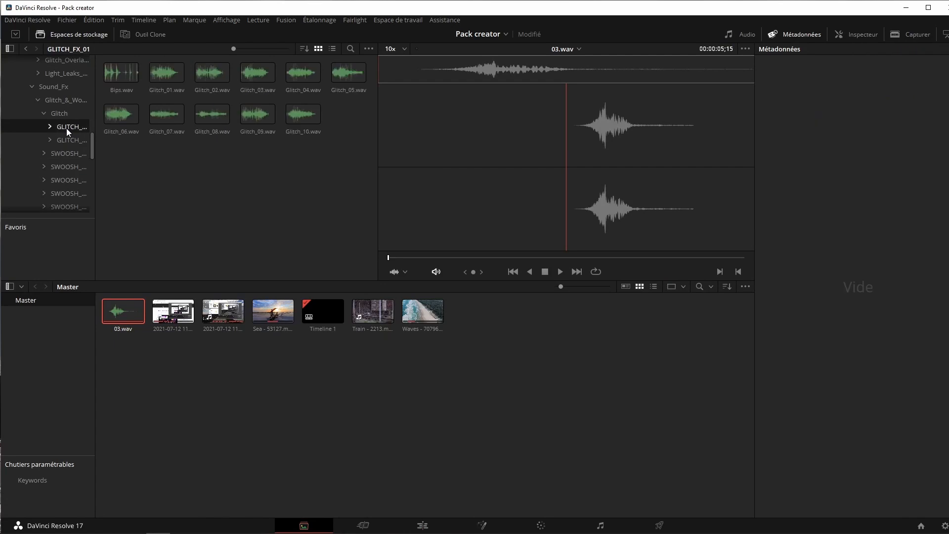
{"action": "left_click", "coordinate": [163, 77]}
{"action": "left_click", "coordinate": [559, 272]}
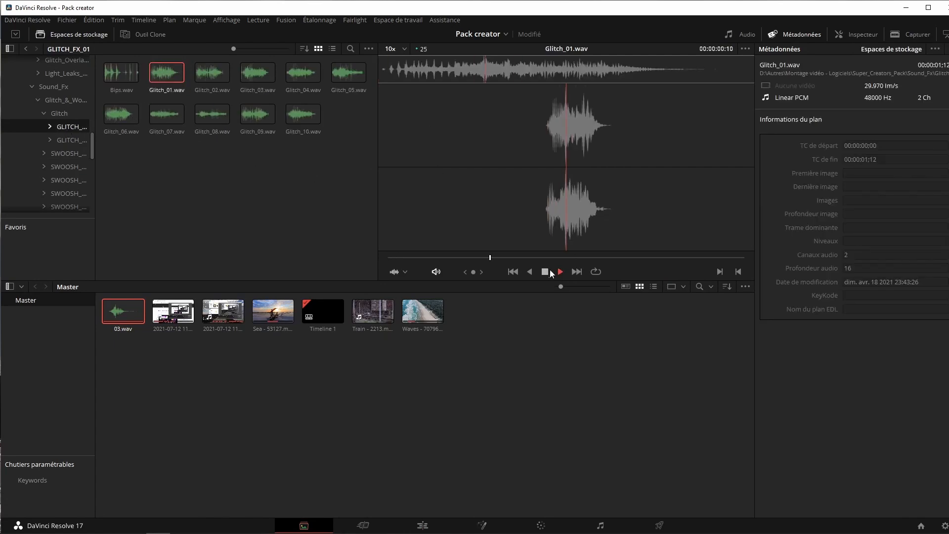
- Add Glitch_01.wav to the media pool, place it on Audio 1 beneath the lower third title, and play the timeline
{"action": "left_click", "coordinate": [545, 271]}
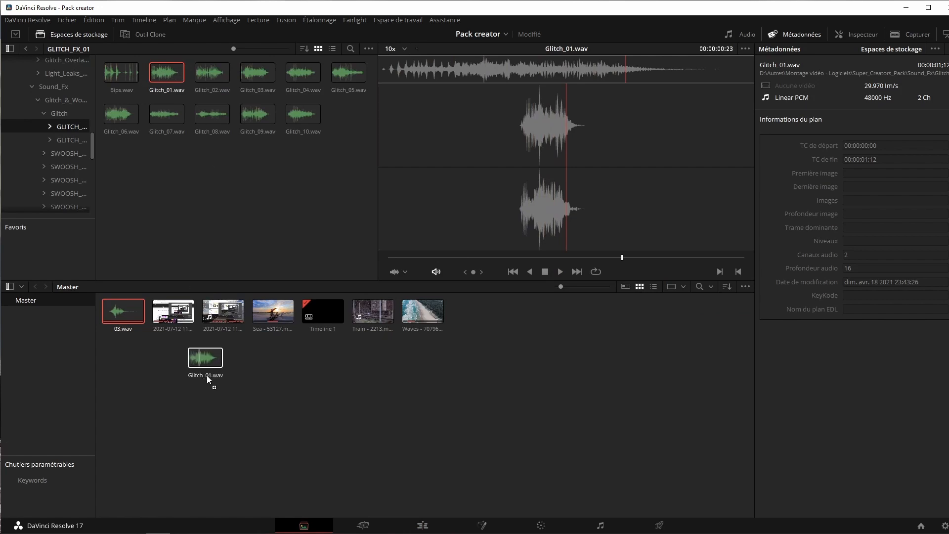
{"action": "left_click_drag", "start_coordinate": [207, 377], "coordinate": [484, 405]}
{"action": "left_click", "coordinate": [421, 525]}
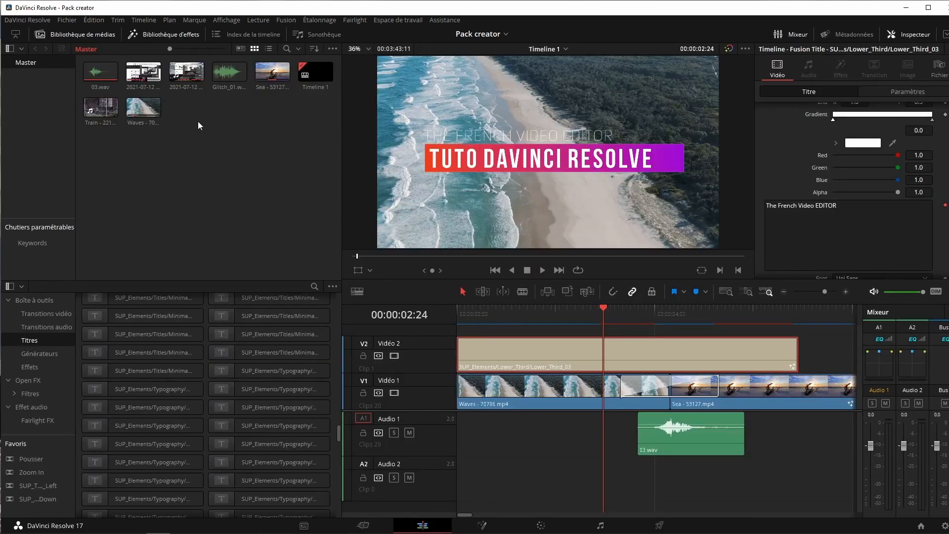
{"action": "left_click_drag", "start_coordinate": [224, 70], "coordinate": [479, 451]}
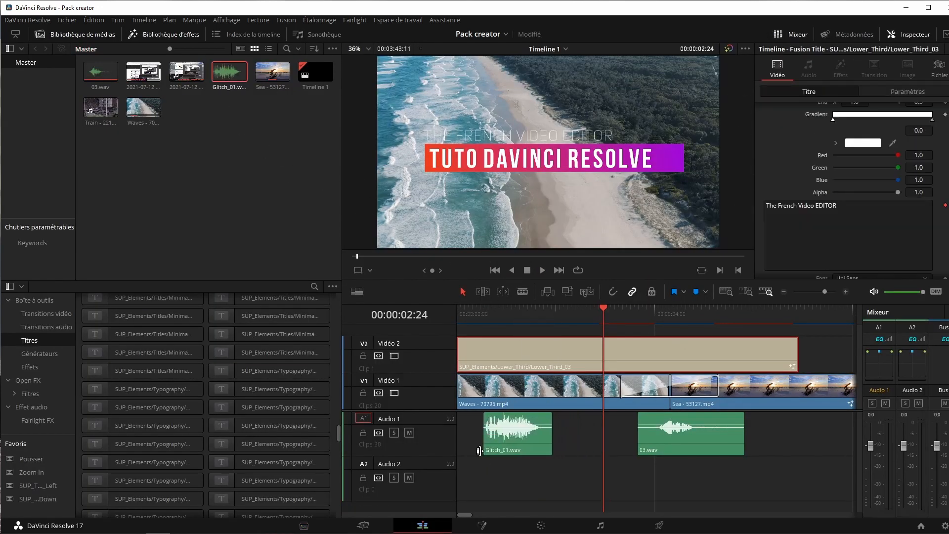
{"action": "left_click_drag", "start_coordinate": [473, 313], "coordinate": [517, 313]}
{"action": "left_click_drag", "start_coordinate": [519, 429], "coordinate": [558, 429]}
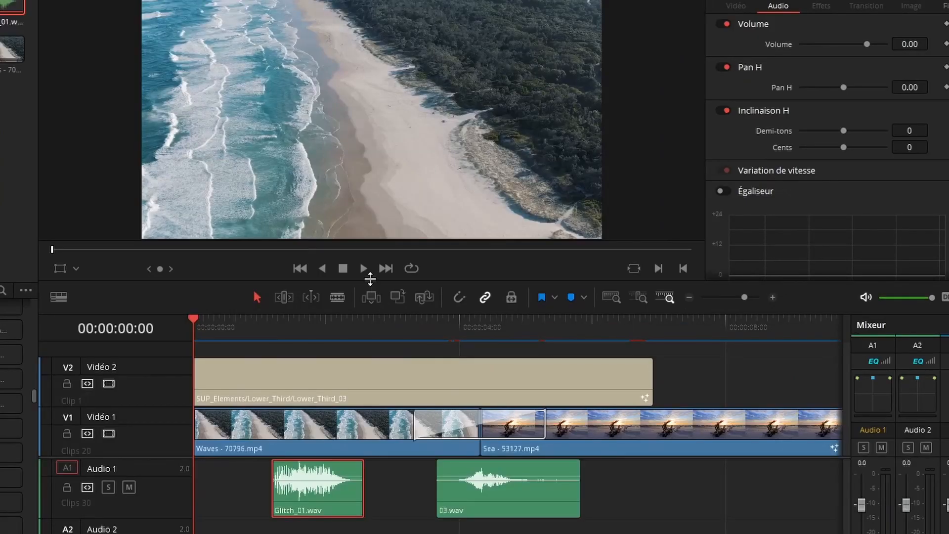
{"action": "left_click", "coordinate": [543, 271]}
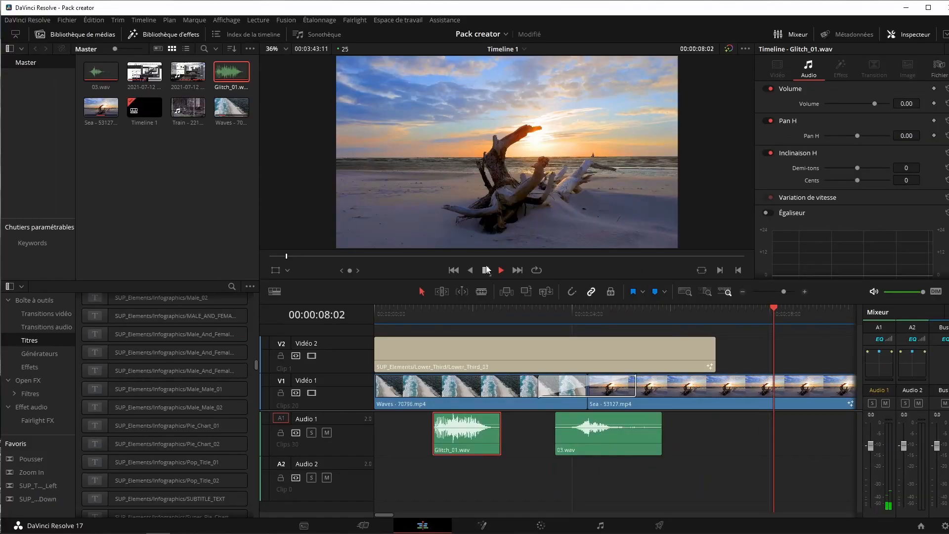
- Preview Clonk.wav in media storage, place it on Audio 1 after 03.wav near the title's end, and play the timeline
{"action": "left_click", "coordinate": [312, 529]}
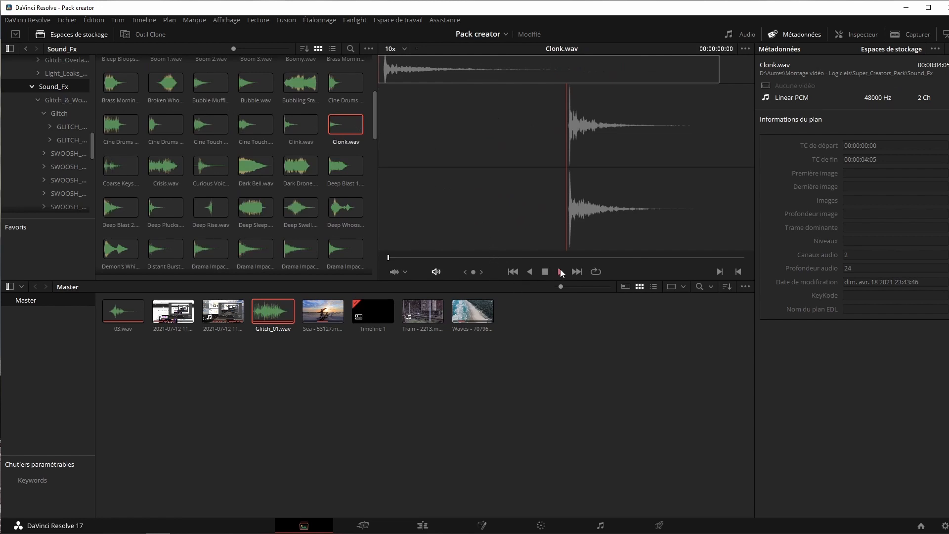
{"action": "left_click", "coordinate": [561, 272]}
{"action": "left_click_drag", "start_coordinate": [356, 126], "coordinate": [360, 381]}
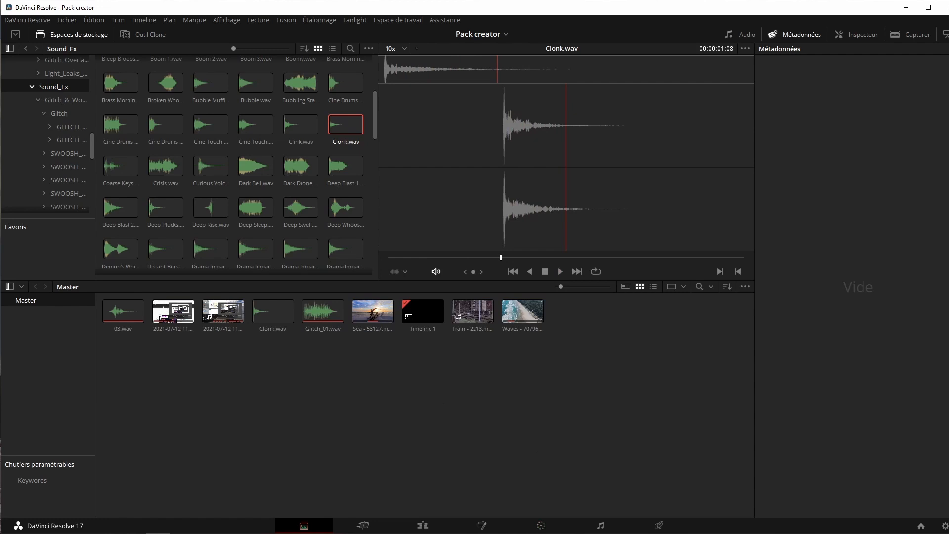
{"action": "left_click", "coordinate": [442, 529]}
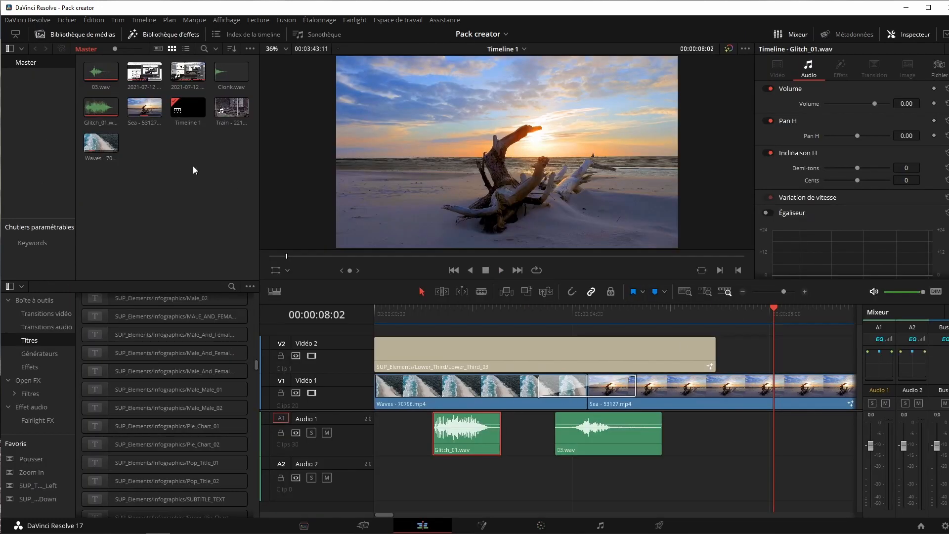
{"action": "left_click_drag", "start_coordinate": [215, 79], "coordinate": [705, 429]}
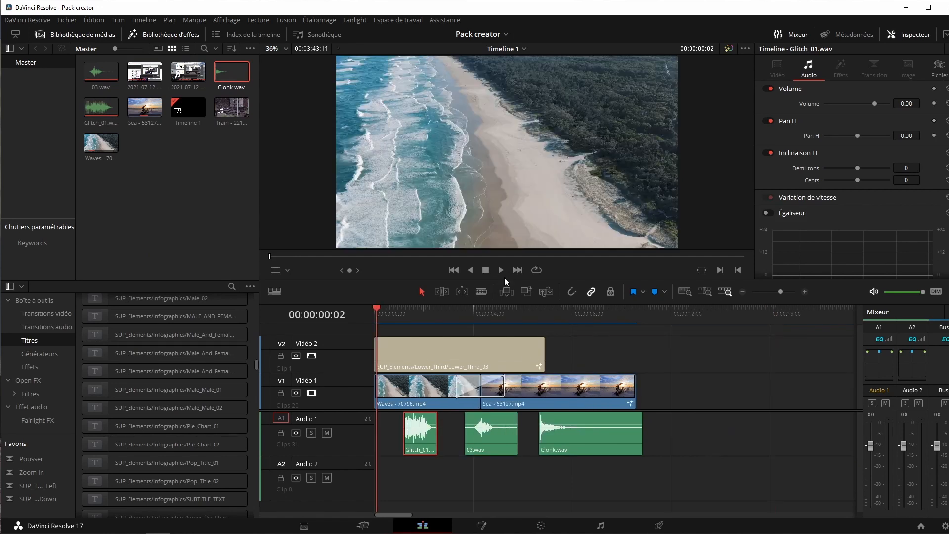
{"action": "left_click", "coordinate": [501, 270]}
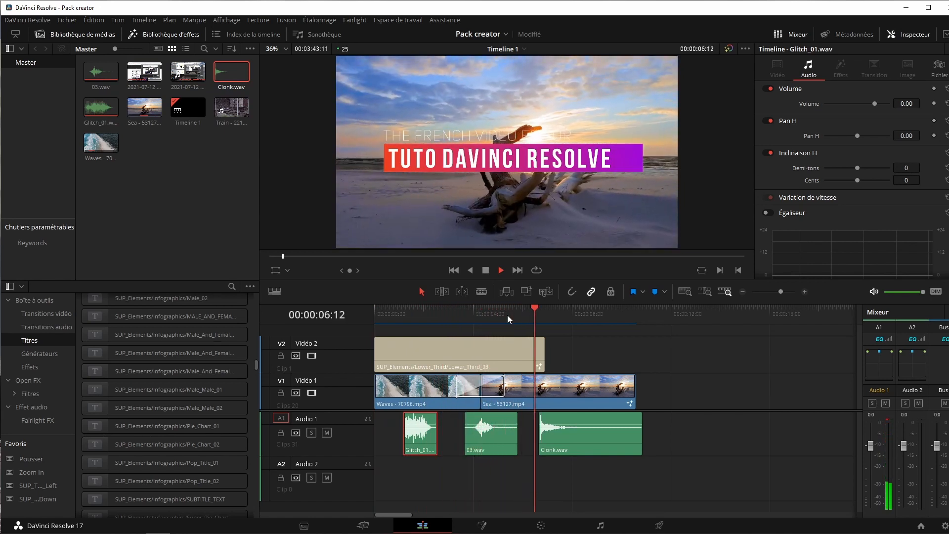
- Apply the SUP_TR Distortion Flash transition to the end of the lower third title and play the timeline from its start
{"action": "left_click", "coordinate": [532, 354]}
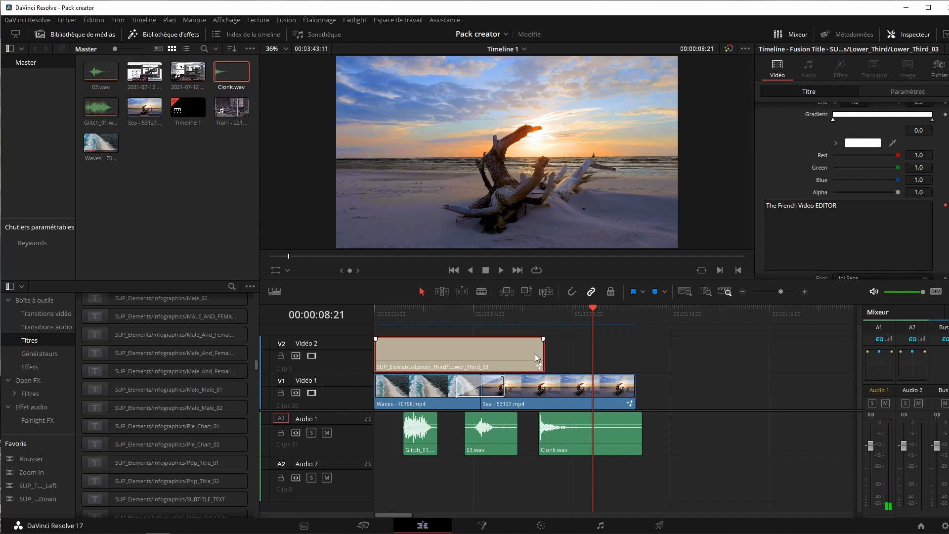
{"action": "left_click", "coordinate": [48, 315]}
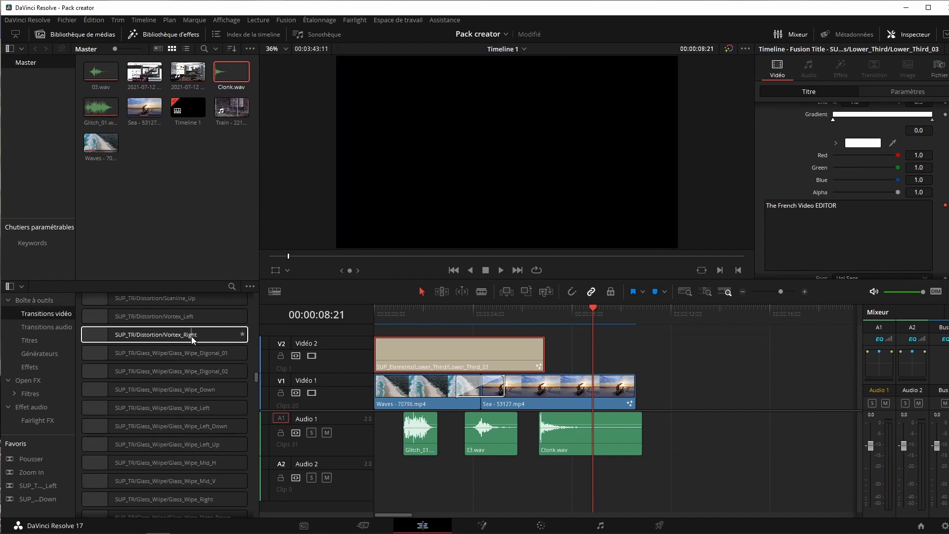
{"action": "scroll", "coordinate": [194, 338], "scroll_direction": "up", "scroll_amount": 6}
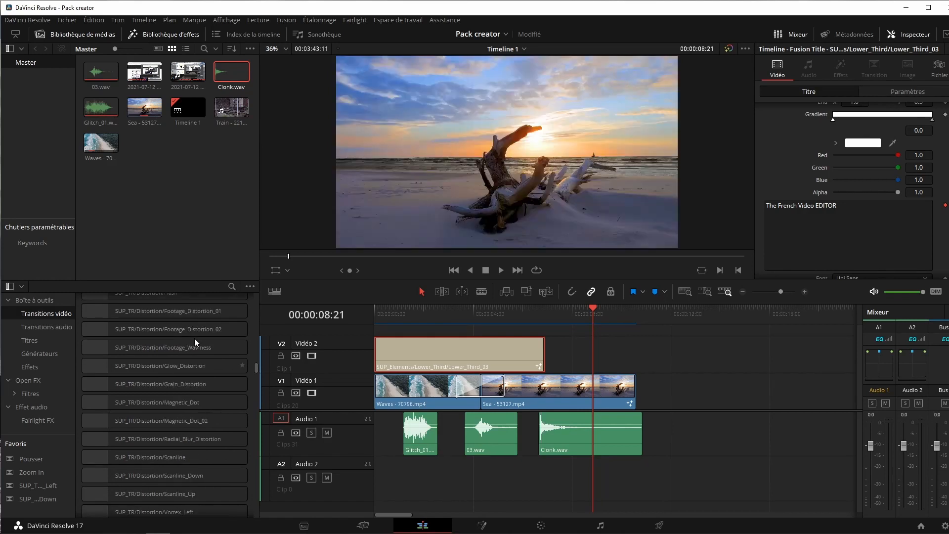
{"action": "scroll", "coordinate": [195, 338], "scroll_direction": "up", "scroll_amount": 2}
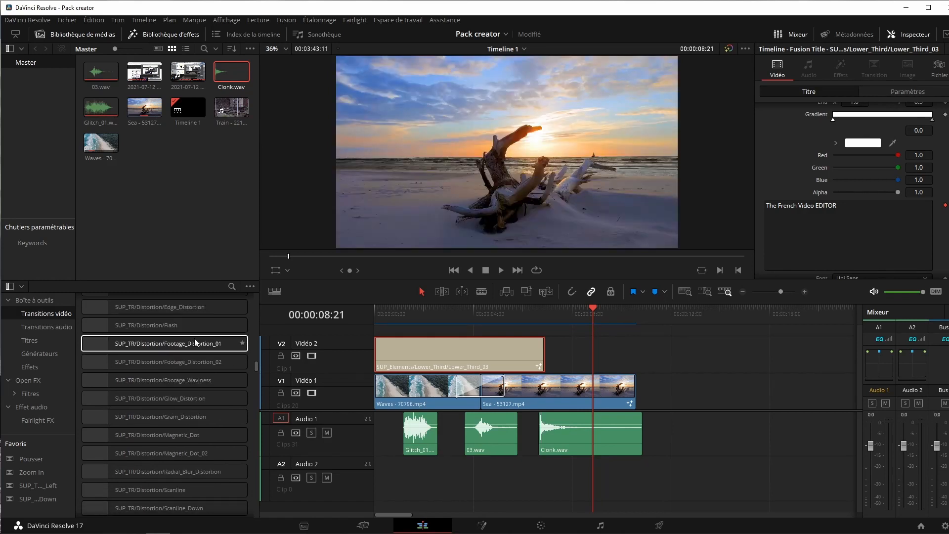
{"action": "scroll", "coordinate": [196, 343], "scroll_direction": "up", "scroll_amount": 2}
{"action": "left_click_drag", "start_coordinate": [165, 358], "coordinate": [539, 346]}
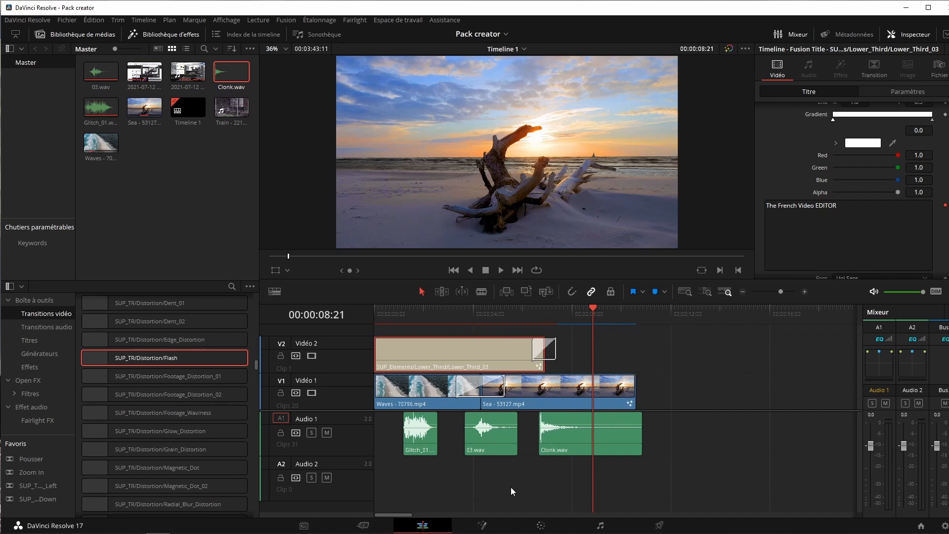
{"action": "left_click_drag", "start_coordinate": [592, 310], "coordinate": [378, 315]}
{"action": "key", "text": "space"}
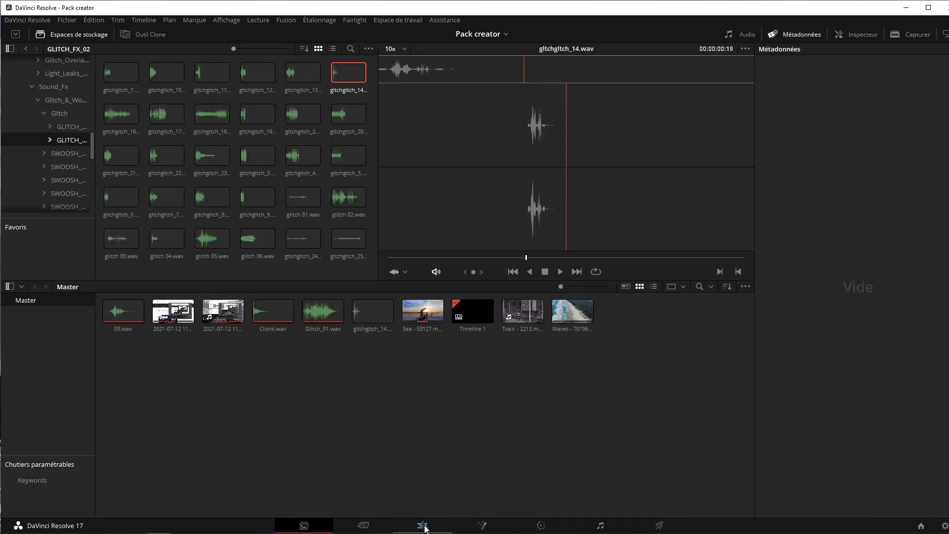
- Replace Clonk.wav on Audio 1 with the gltchgltch_14.wav sound at the end of the title
{"action": "left_click", "coordinate": [423, 525]}
{"action": "left_click_drag", "start_coordinate": [144, 106], "coordinate": [551, 444]}
{"action": "left_click", "coordinate": [561, 436]}
{"action": "key", "text": "Delete"}
{"action": "left_click", "coordinate": [608, 307]}
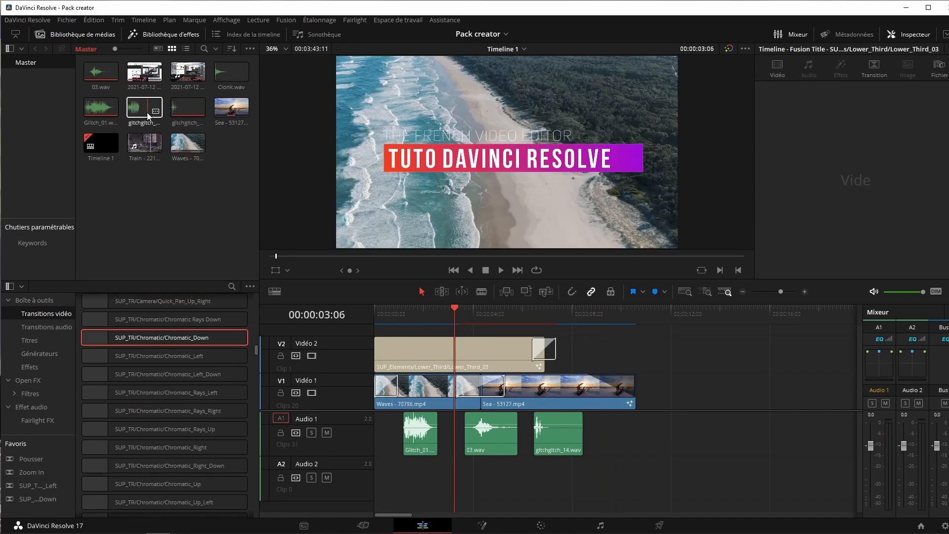
- Place the gltchgltch_2.wav sound at the start of Audio 2 and play the whole timeline from the beginning
{"action": "left_click_drag", "start_coordinate": [144, 107], "coordinate": [374, 479]}
{"action": "left_click", "coordinate": [378, 313]}
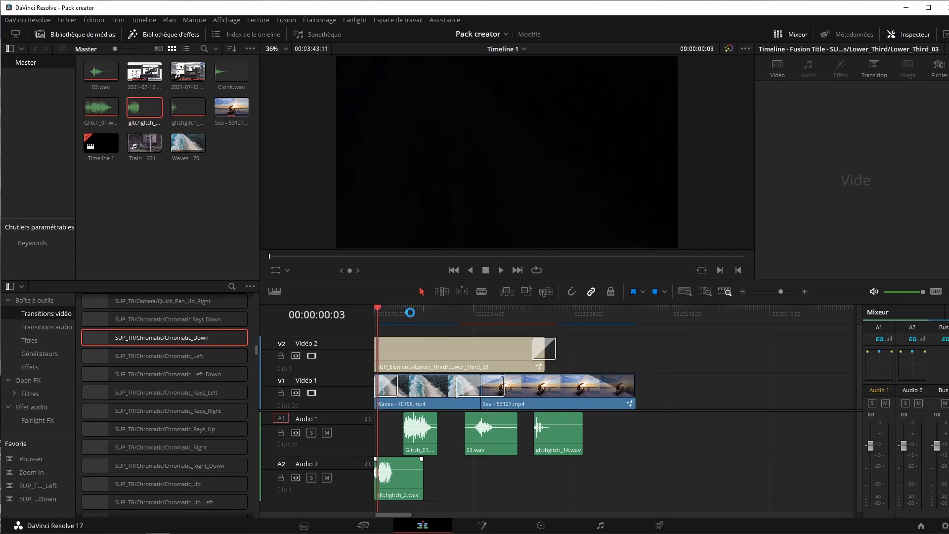
{"action": "left_click_drag", "start_coordinate": [379, 307], "coordinate": [349, 308]}
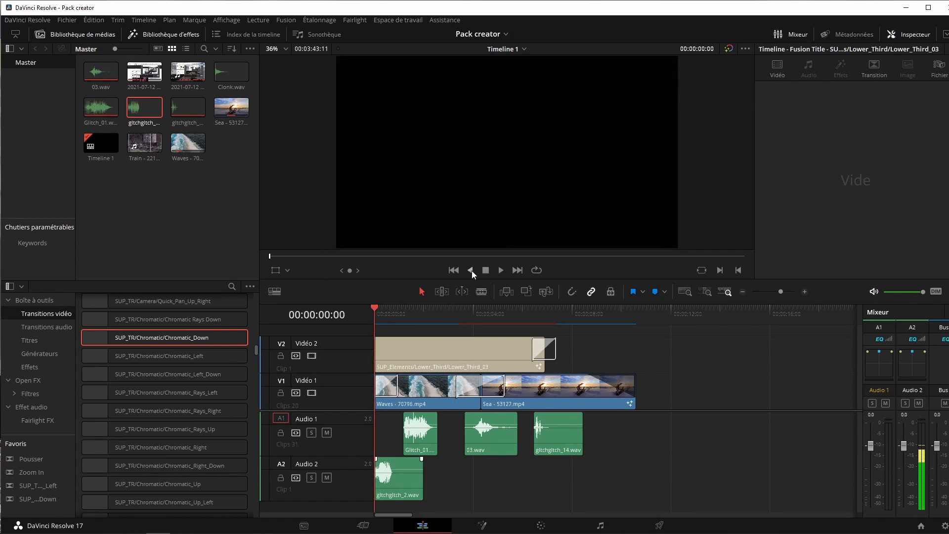
{"action": "left_click", "coordinate": [501, 270]}
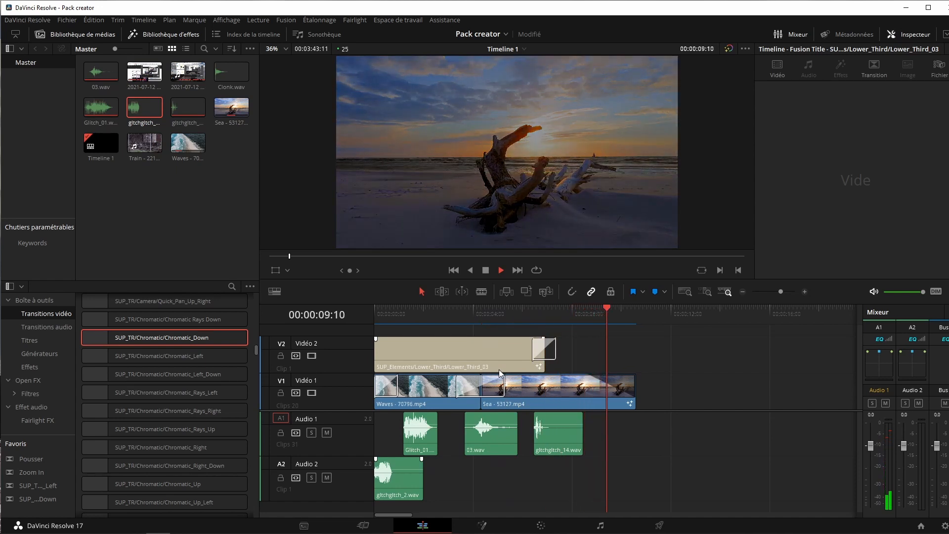
{"action": "left_click", "coordinate": [486, 271]}
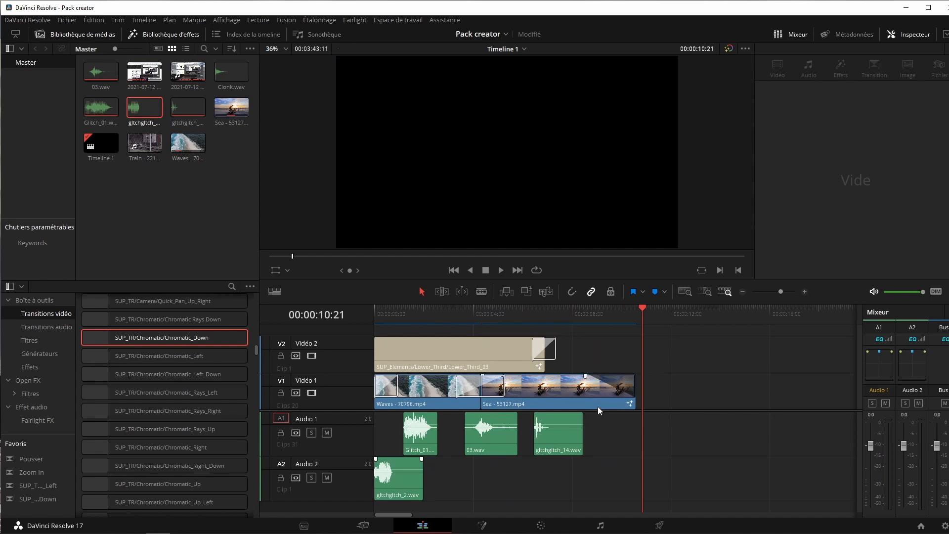
- Review the sound effects and the Flash and Chromatic_Down transitions on the timeline, then scrub towards the end
{"action": "left_click_drag", "start_coordinate": [609, 439], "coordinate": [384, 482]}
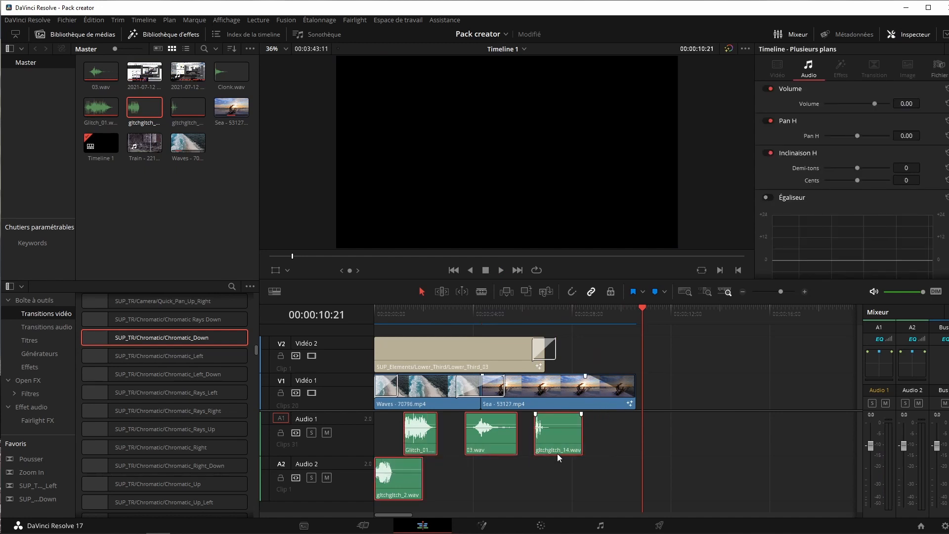
{"action": "left_click", "coordinate": [497, 390]}
{"action": "left_click", "coordinate": [549, 354]}
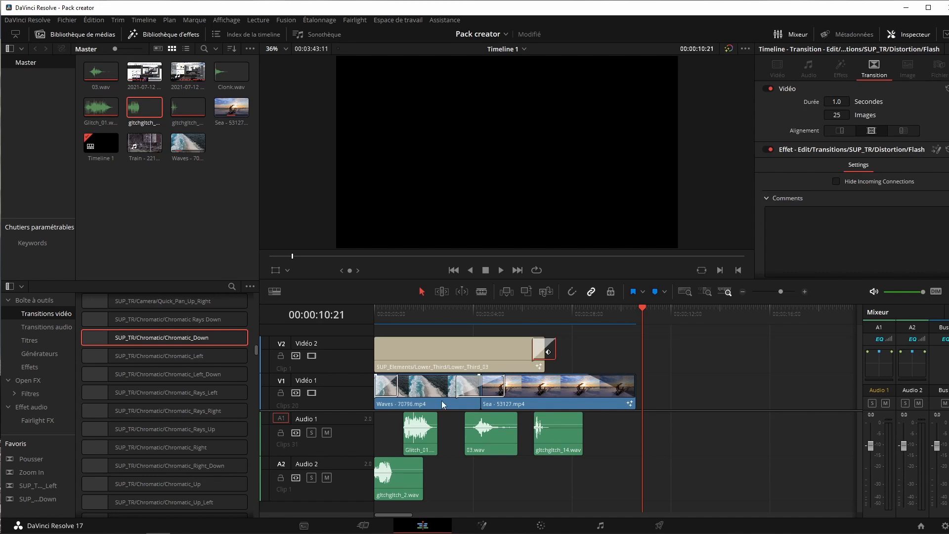
{"action": "left_click", "coordinate": [393, 392]}
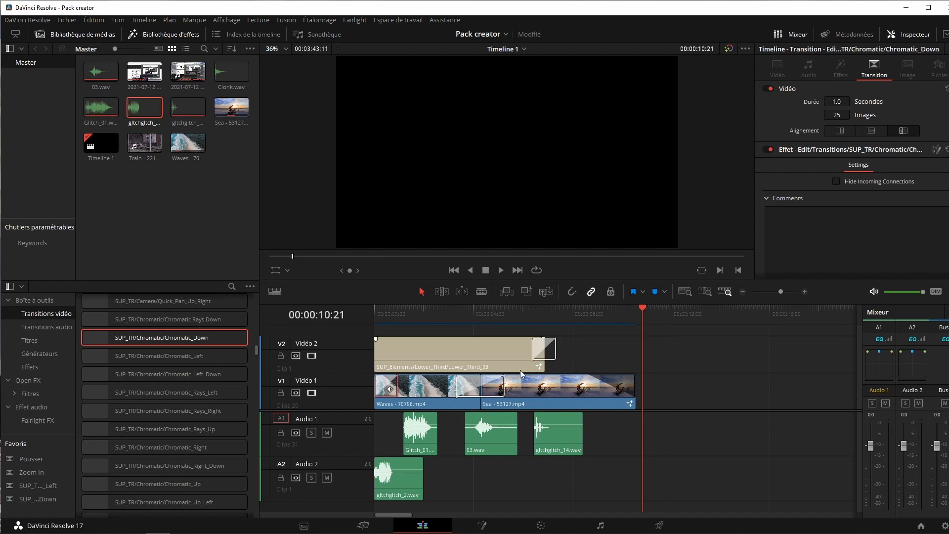
{"action": "left_click_drag", "start_coordinate": [451, 318], "coordinate": [615, 322]}
- Examine the nodes inside the Quick_Spin_Mid_Up_Right transition's Spin group in Fusion, then return to the edit timeline
{"action": "left_click", "coordinate": [498, 389]}
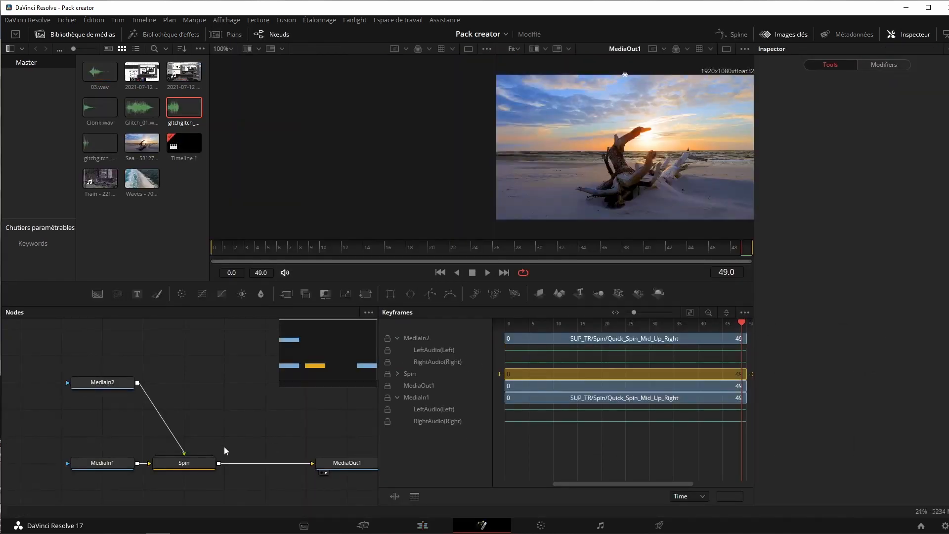
{"action": "double_click", "coordinate": [191, 467]}
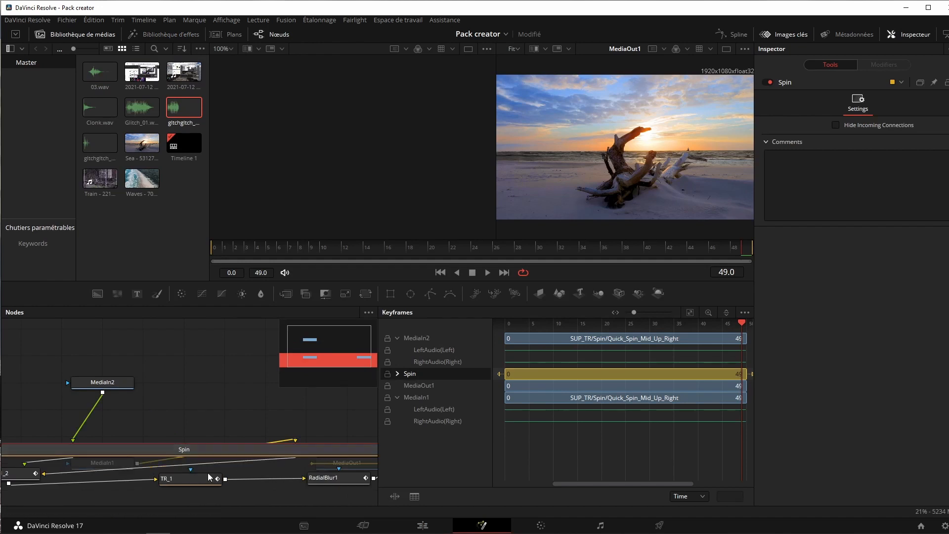
{"action": "left_click", "coordinate": [412, 530]}
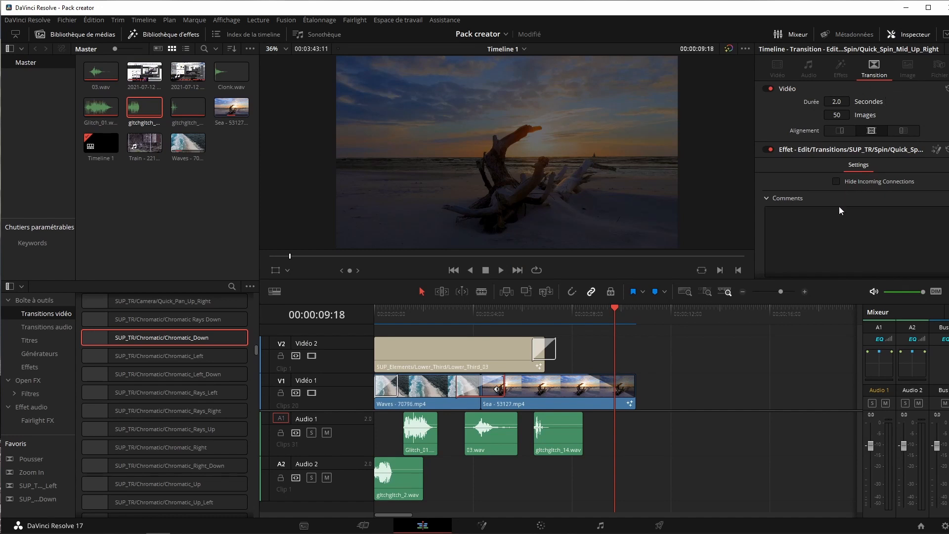
{"action": "left_click", "coordinate": [577, 314]}
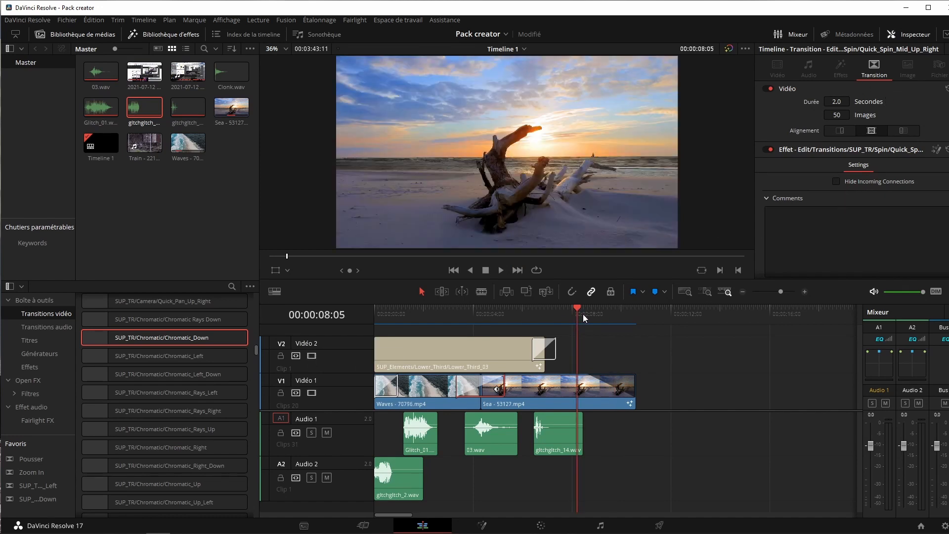
{"action": "left_click", "coordinate": [491, 433]}
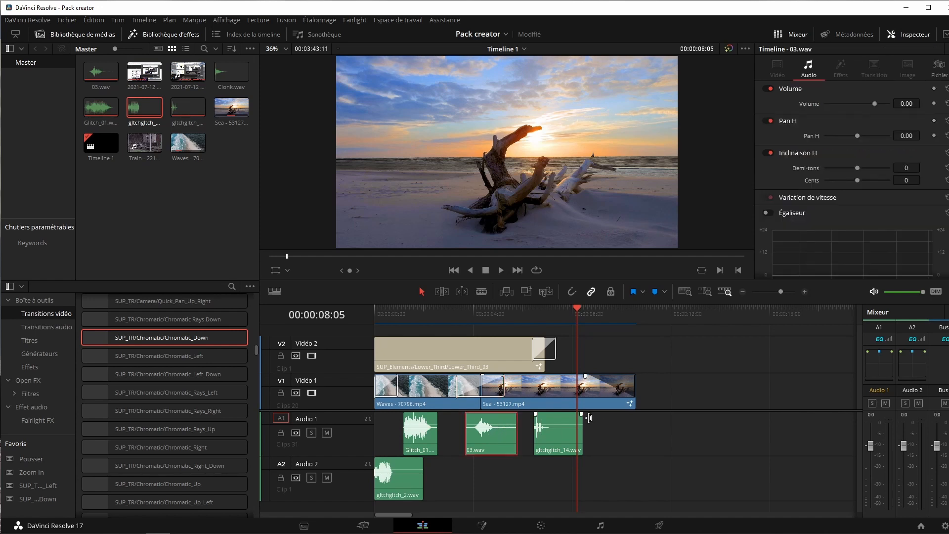
- Browse the City and Commercial collections of Color_LUTs on the colour page for the driftwood clip and select Commercial-40
{"action": "key", "text": "shift+6"}
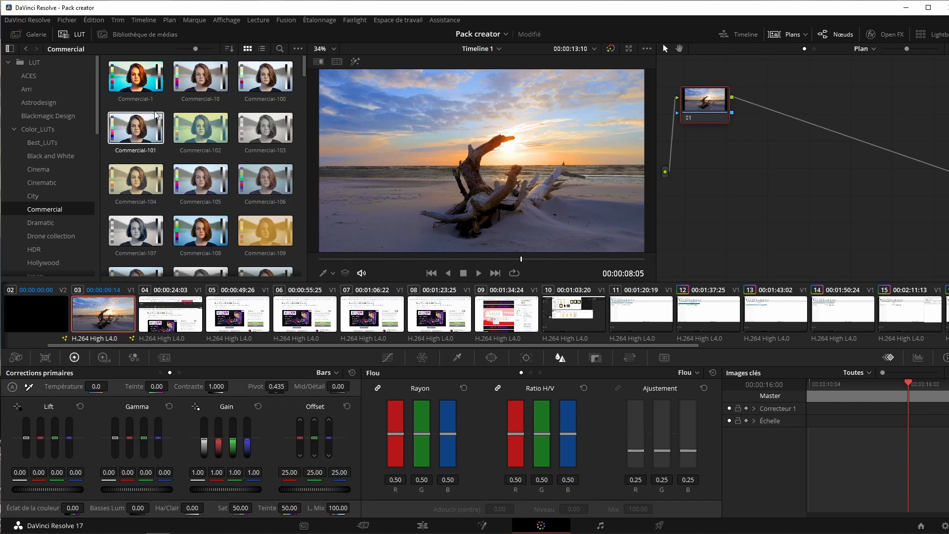
{"action": "left_click", "coordinate": [16, 131]}
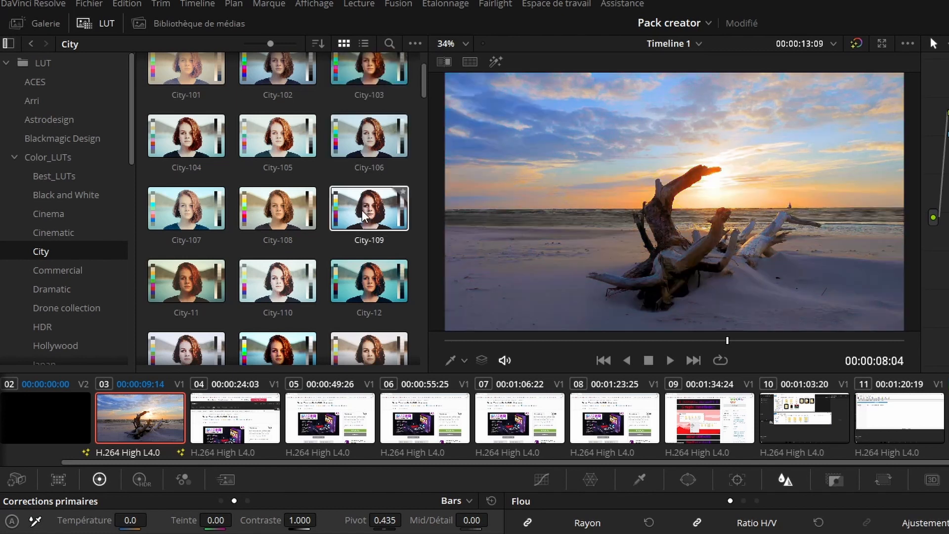
{"action": "scroll", "coordinate": [369, 228], "scroll_direction": "down", "scroll_amount": 1}
{"action": "scroll", "coordinate": [365, 246], "scroll_direction": "down", "scroll_amount": 10}
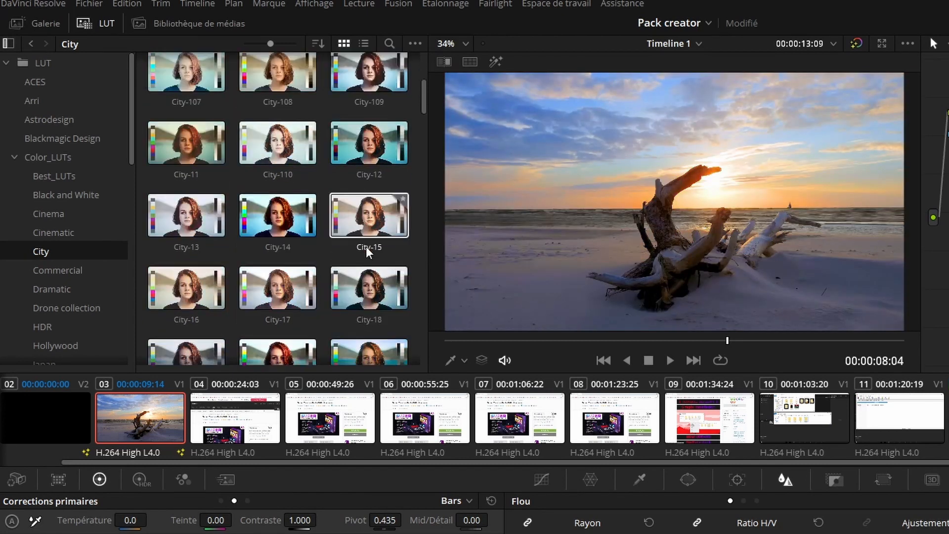
{"action": "scroll", "coordinate": [366, 250], "scroll_direction": "down", "scroll_amount": 13}
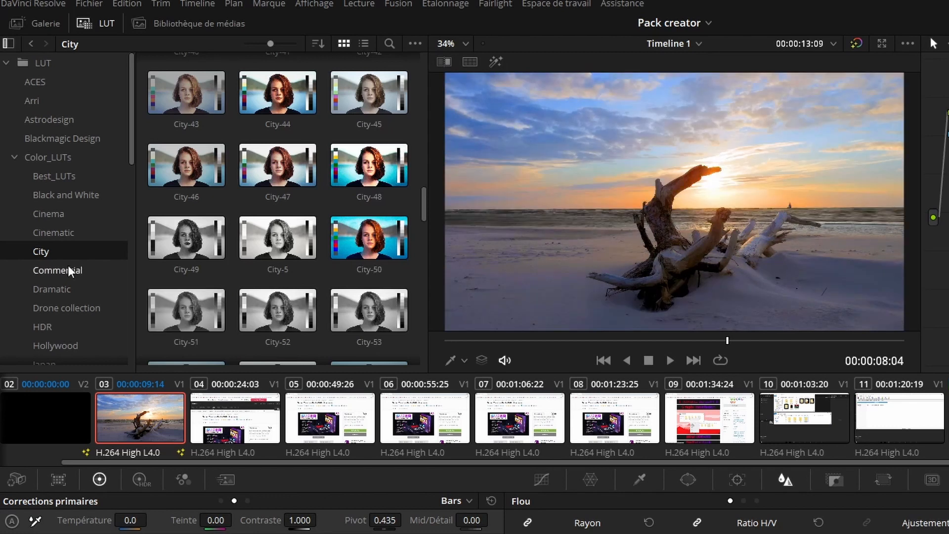
{"action": "left_click", "coordinate": [62, 272]}
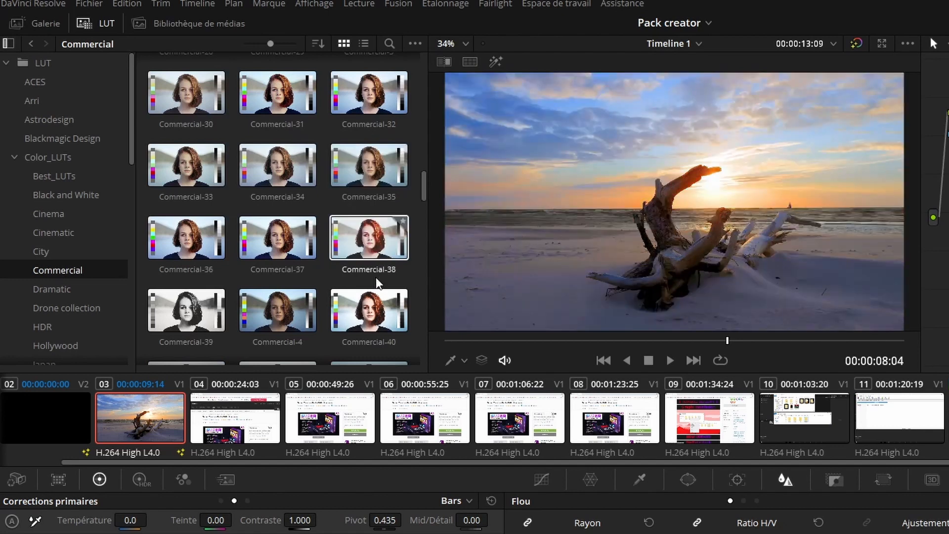
{"action": "double_click", "coordinate": [352, 315]}
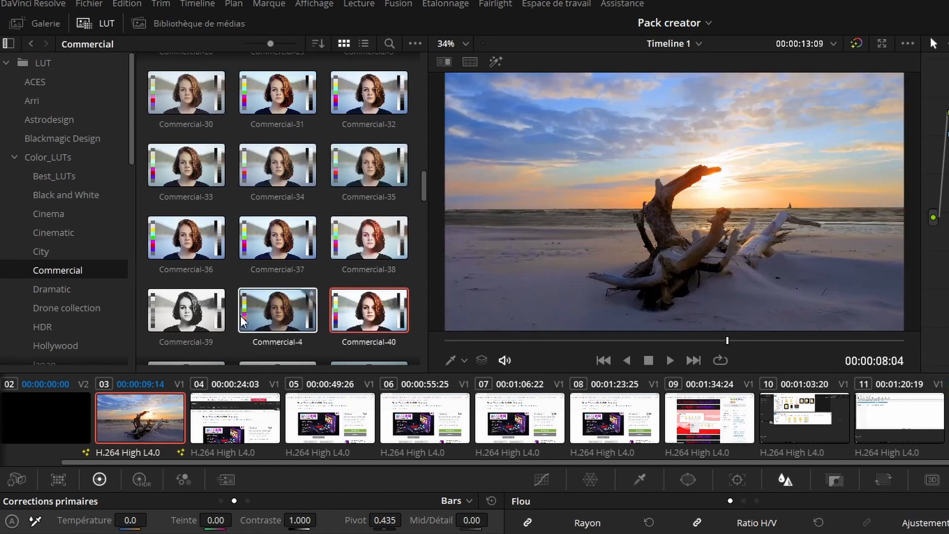
- Browse the Hollywood and Japan collections of Color_LUTs, previewing looks on the driftwood clip, and open the Landscape collection
{"action": "scroll", "coordinate": [80, 331], "scroll_direction": "down", "scroll_amount": 2}
{"action": "scroll", "coordinate": [78, 335], "scroll_direction": "down", "scroll_amount": 1}
{"action": "left_click", "coordinate": [57, 254]}
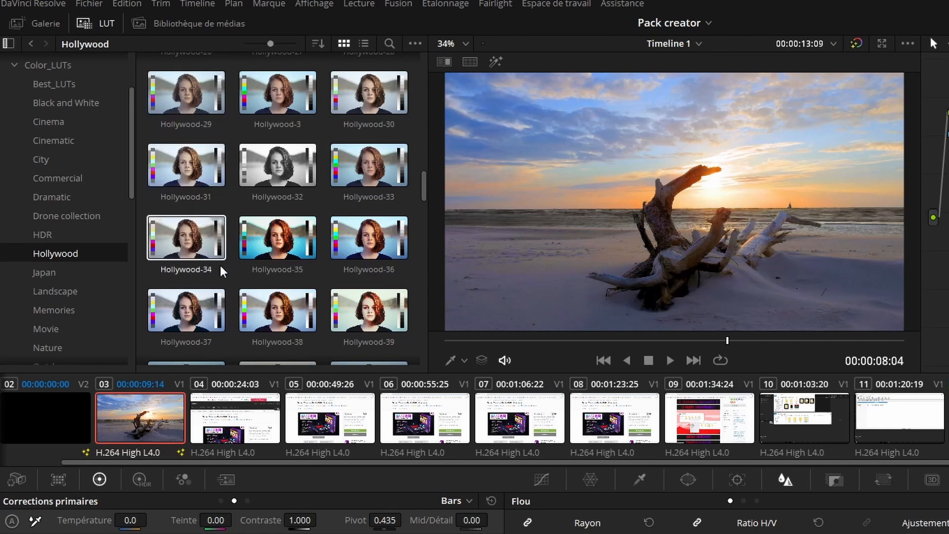
{"action": "scroll", "coordinate": [313, 304], "scroll_direction": "down", "scroll_amount": 5}
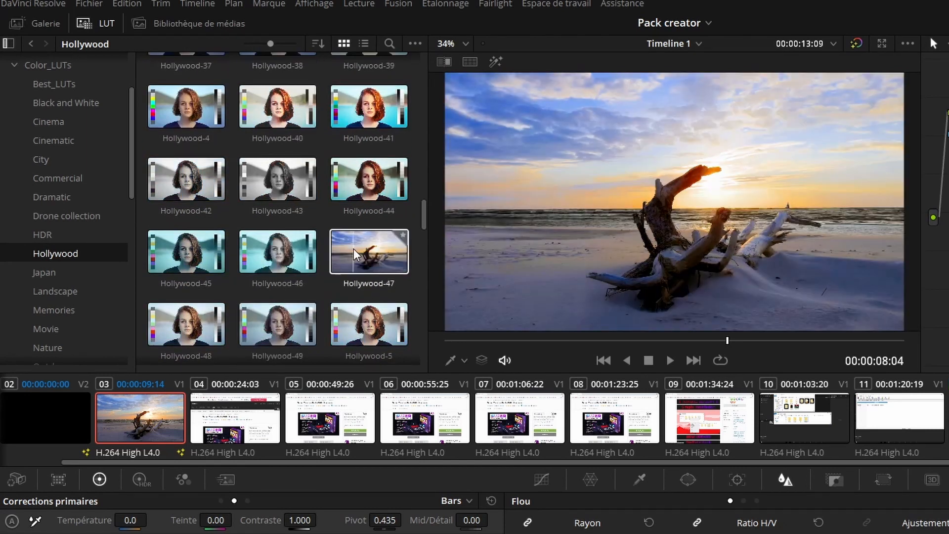
{"action": "left_click", "coordinate": [49, 273]}
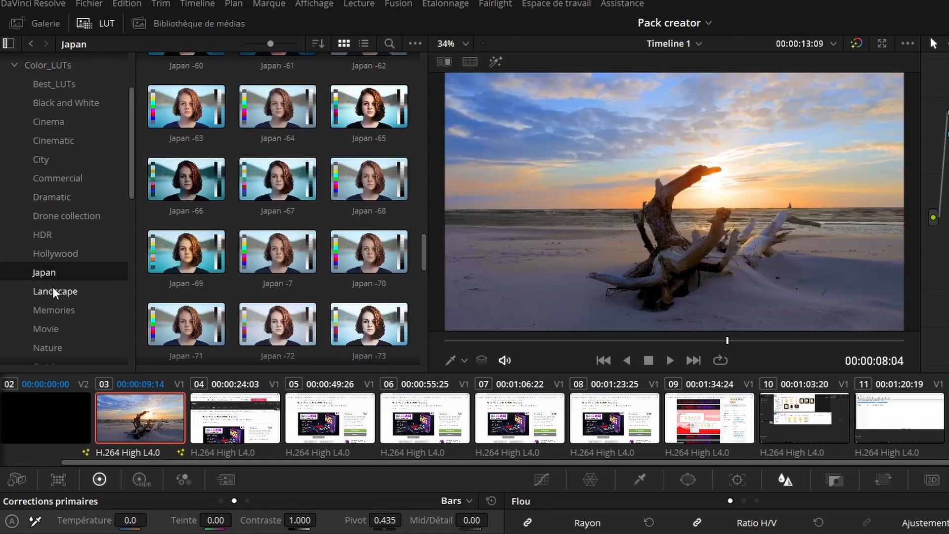
{"action": "left_click", "coordinate": [52, 290]}
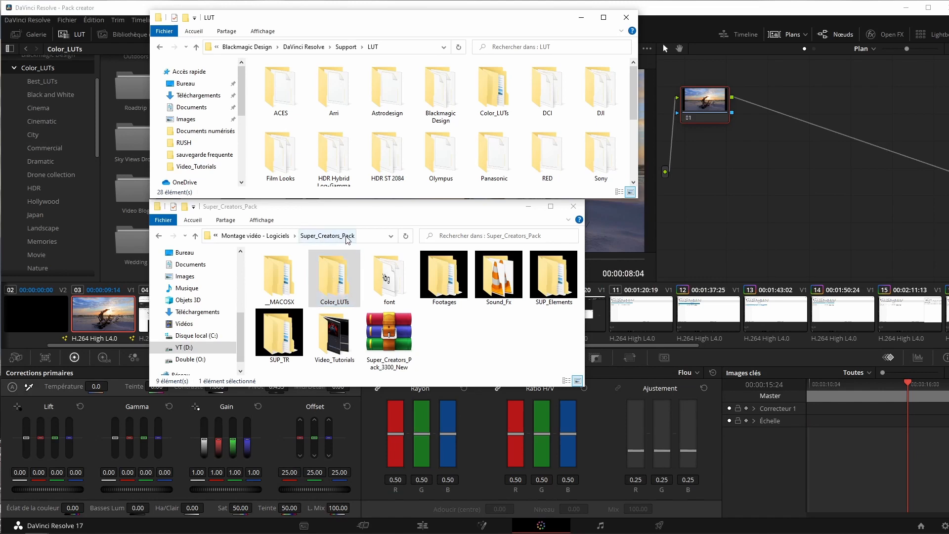
- Copy the Color_LUTs folder from Super_Creators_Pack, collapse Color_LUTs in the LUT library and minimise both Explorer windows
{"action": "right_click", "coordinate": [334, 286]}
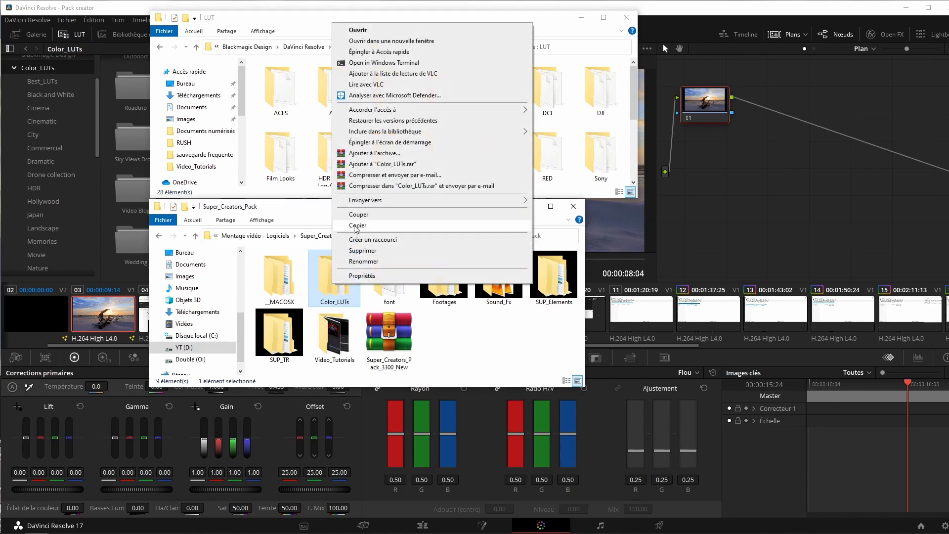
{"action": "left_click", "coordinate": [357, 226]}
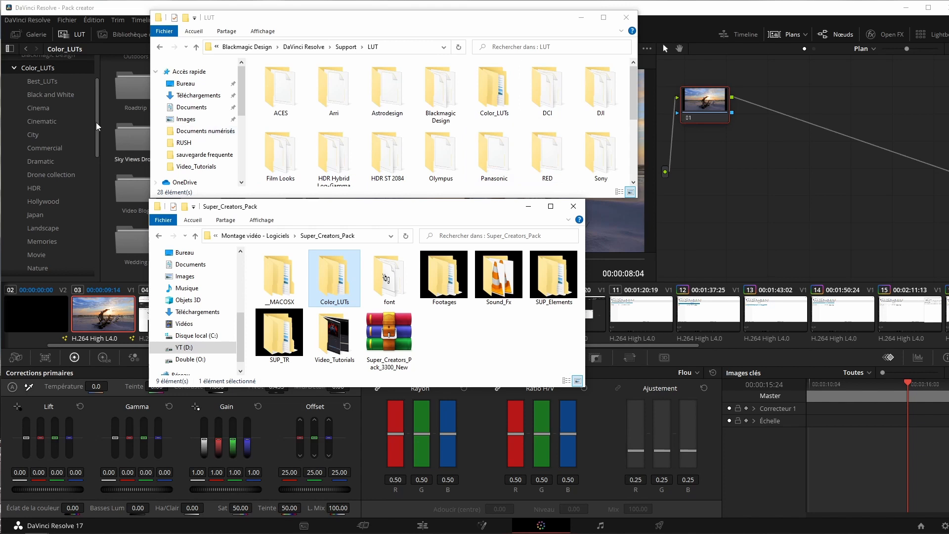
{"action": "left_click", "coordinate": [14, 67]}
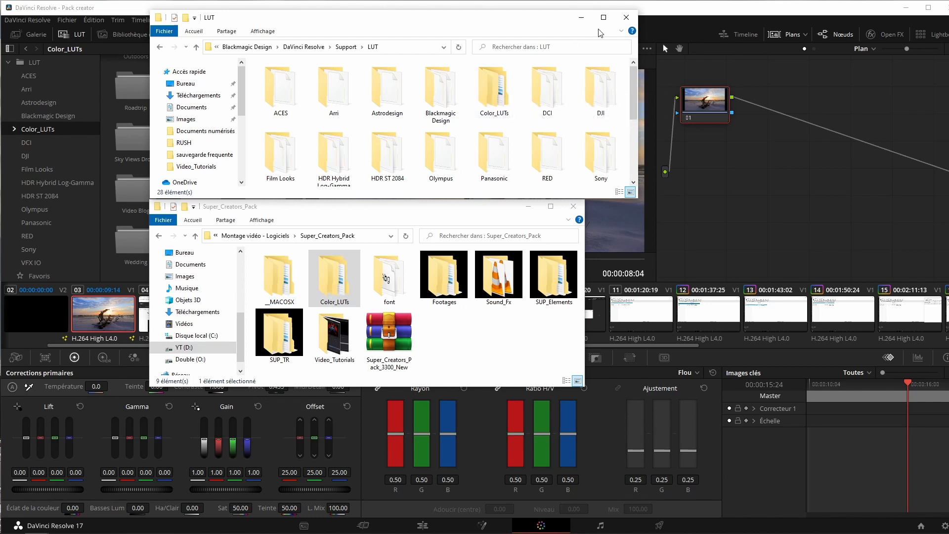
{"action": "left_click", "coordinate": [582, 20]}
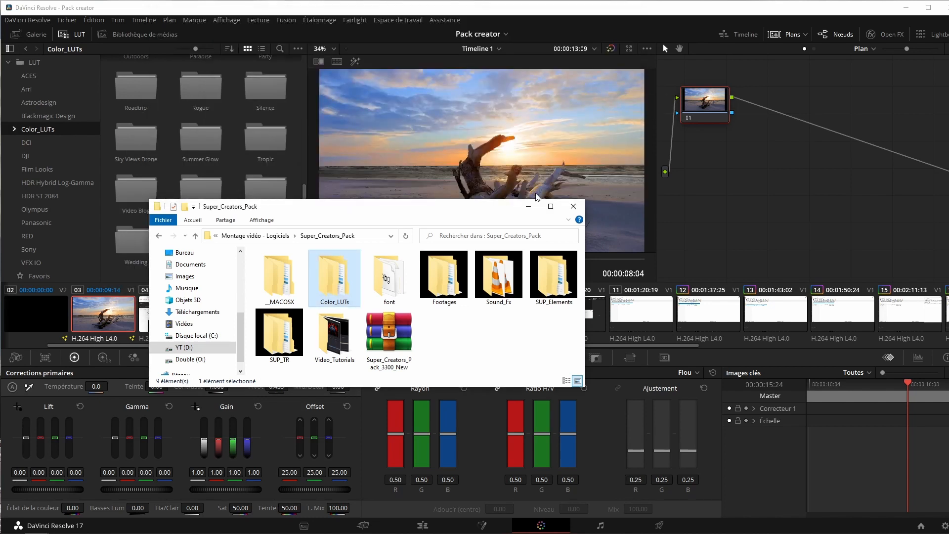
{"action": "left_click", "coordinate": [529, 206]}
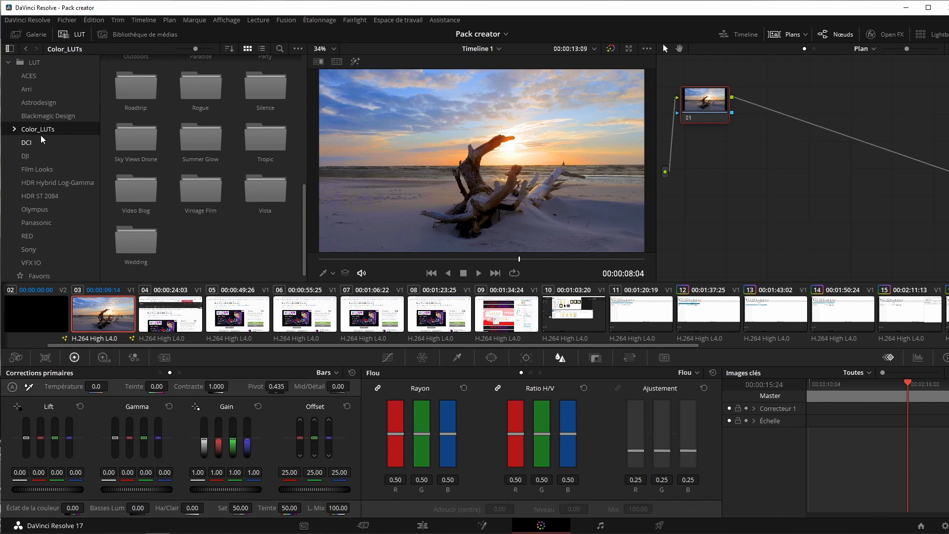
- Preview the Vintage Film collection of LUTs on the driftwood clip, select Vintage Film 28 and return to the edit timeline
{"action": "double_click", "coordinate": [135, 87]}
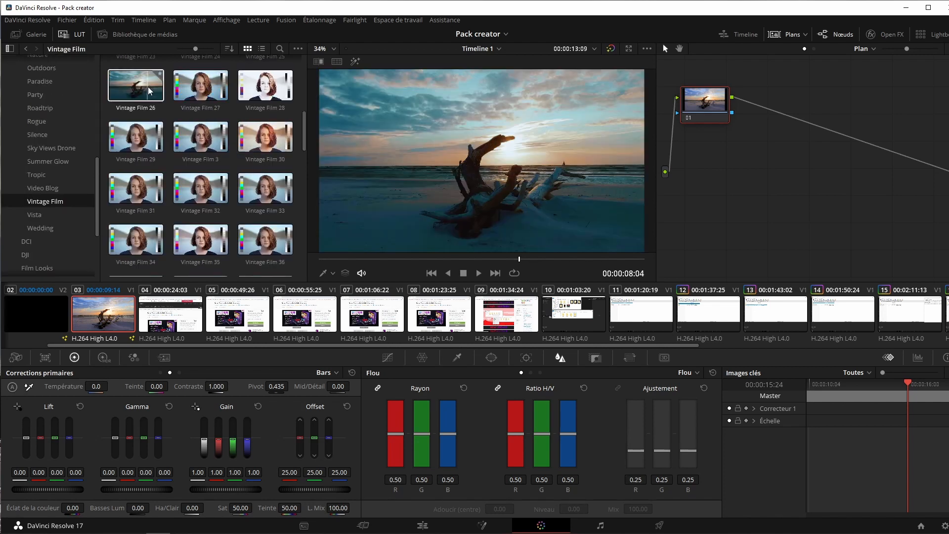
{"action": "left_click", "coordinate": [280, 91]}
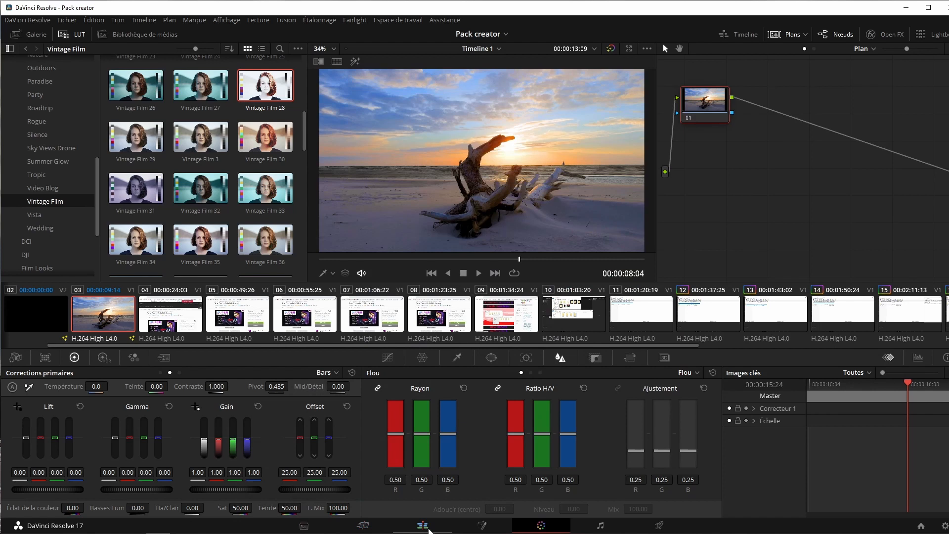
{"action": "left_click", "coordinate": [423, 526]}
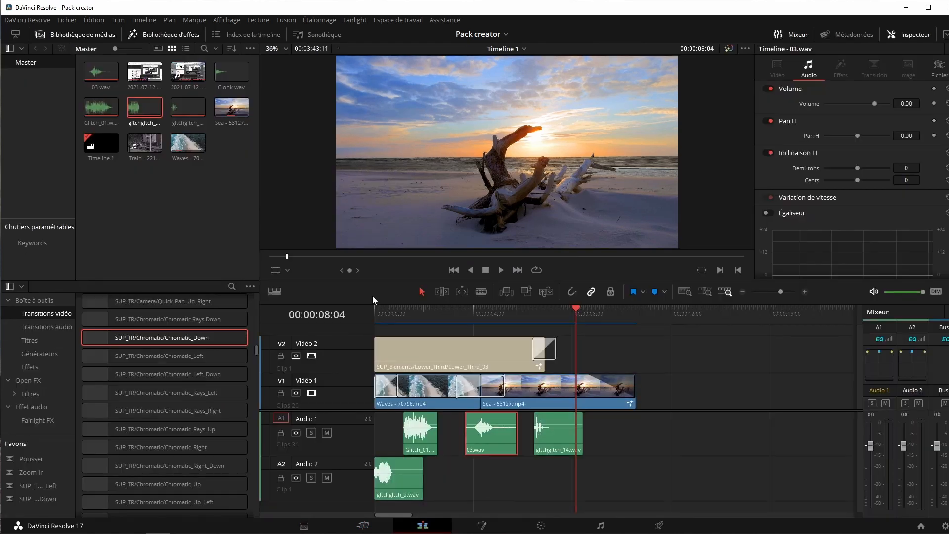
- Browse the SUP_Elements titles and place the Social_Media SM_LINK_INSTAGRAM title on Video 2 at about 9 seconds
{"action": "left_click", "coordinate": [41, 339]}
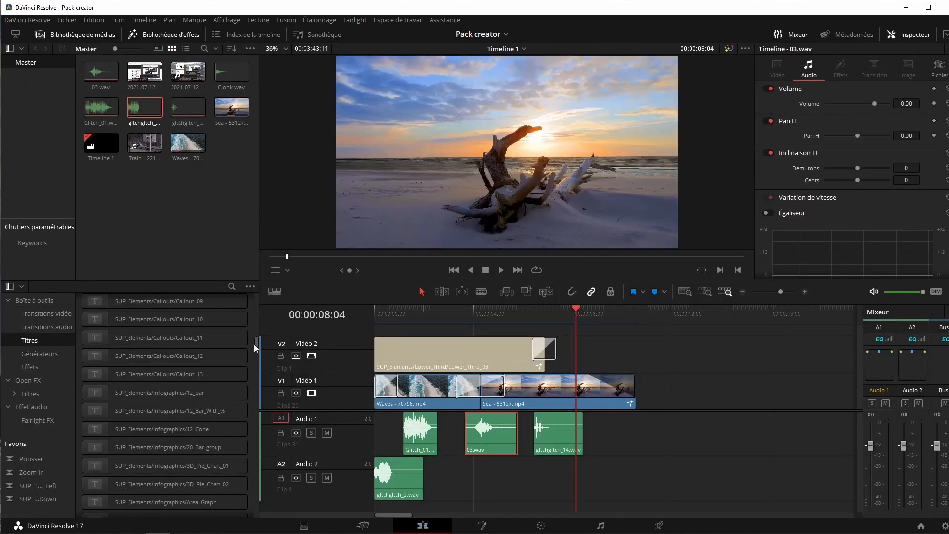
{"action": "left_click_drag", "start_coordinate": [255, 343], "coordinate": [256, 349]}
{"action": "scroll", "coordinate": [256, 349], "scroll_direction": "down", "scroll_amount": 15}
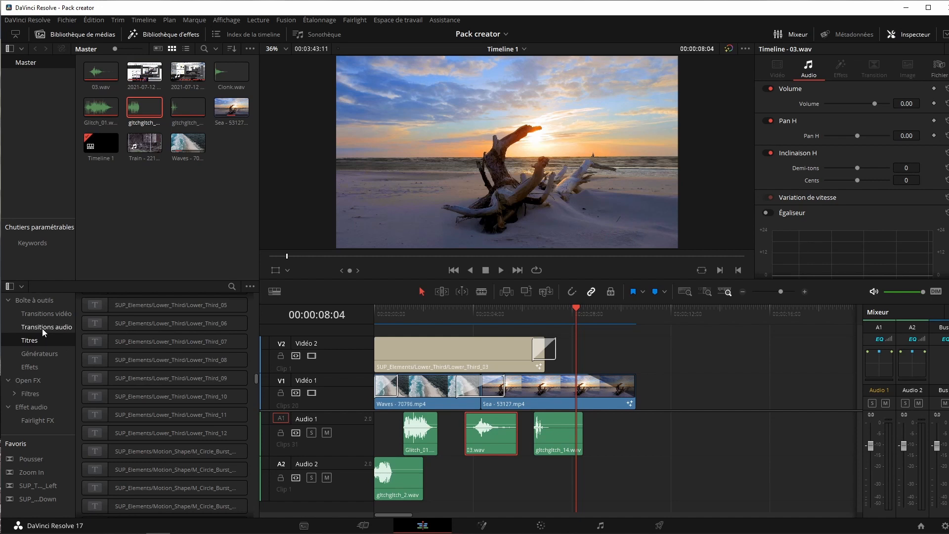
{"action": "left_click_drag", "start_coordinate": [257, 381], "coordinate": [255, 398]}
{"action": "left_click", "coordinate": [177, 418]}
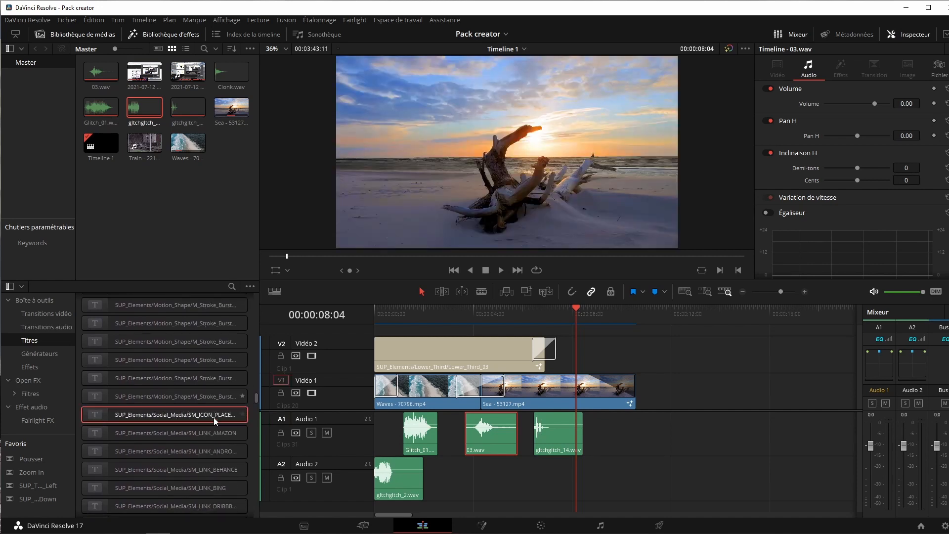
{"action": "scroll", "coordinate": [196, 474], "scroll_direction": "down", "scroll_amount": 1}
{"action": "scroll", "coordinate": [197, 476], "scroll_direction": "down", "scroll_amount": 4}
{"action": "left_click", "coordinate": [202, 455]}
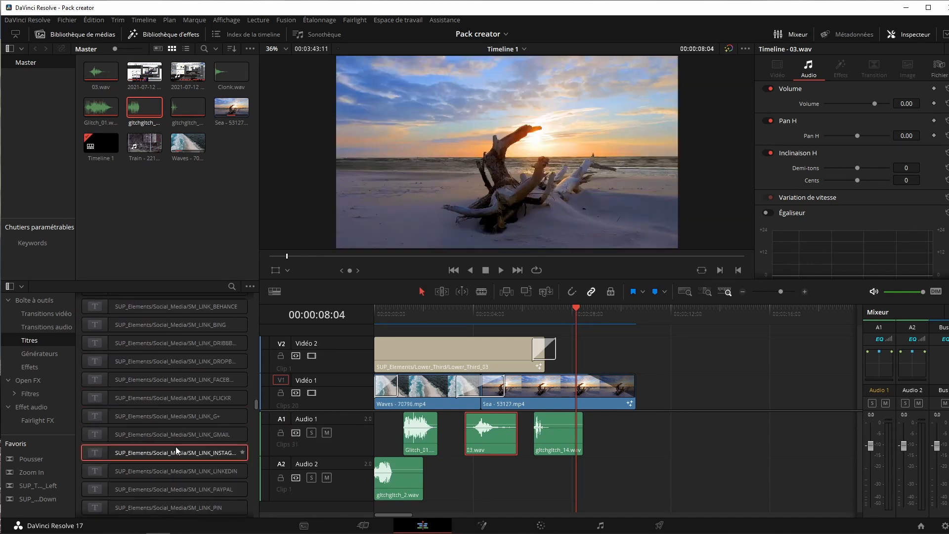
{"action": "left_click_drag", "start_coordinate": [128, 452], "coordinate": [601, 348]}
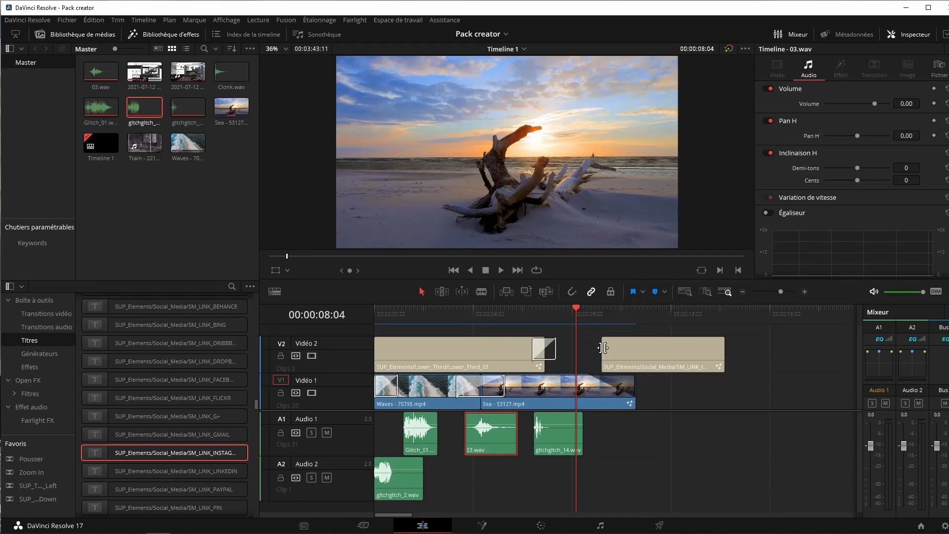
- Play the Instagram link title from 00:00:09:01, just before it starts on Video 2
{"action": "left_click", "coordinate": [623, 311]}
{"action": "left_click_drag", "start_coordinate": [624, 310], "coordinate": [597, 316]}
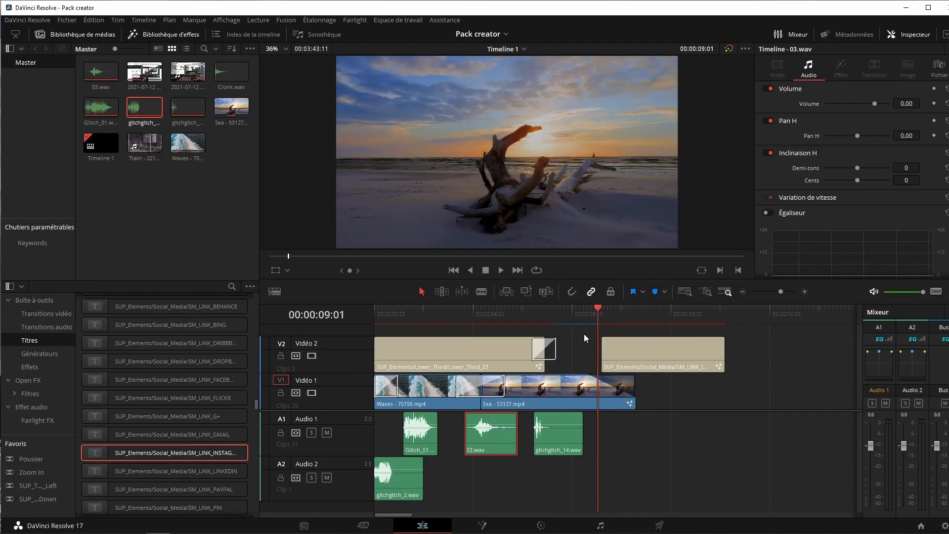
{"action": "key", "text": "space"}
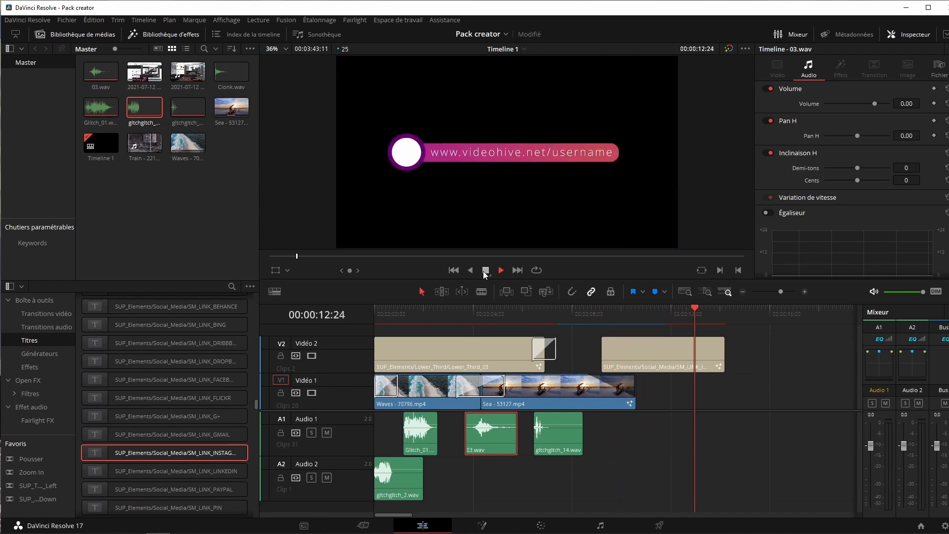
{"action": "left_click", "coordinate": [673, 346]}
{"action": "left_click_drag", "start_coordinate": [856, 141], "coordinate": [751, 143]}
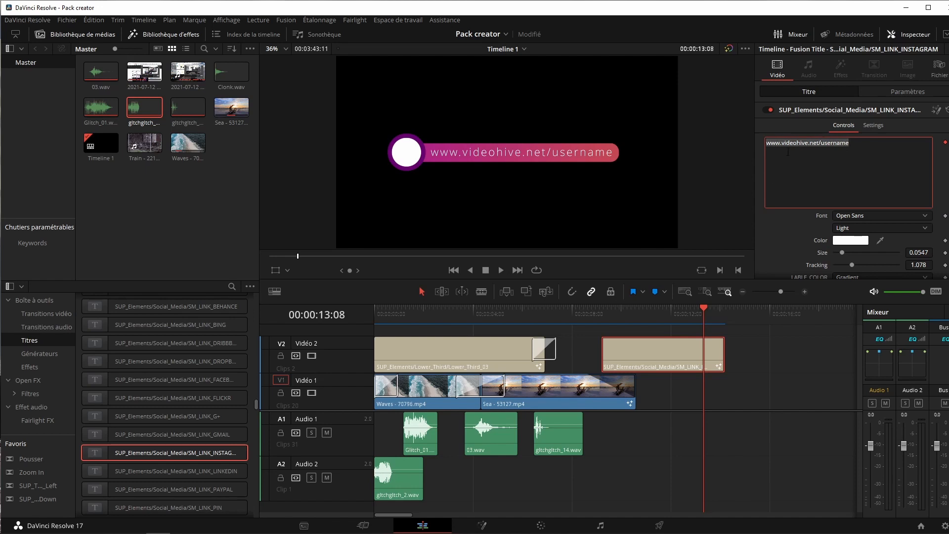
{"action": "type", "text": "PMBRICOLE"}
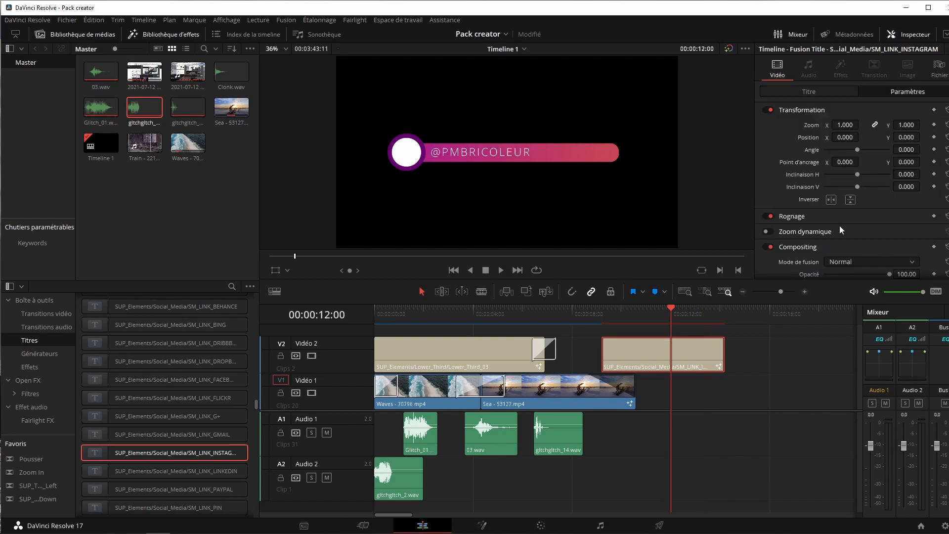
- Preview other fonts such as Muro on the title, try a tracking of 0.976 and reset the tracking to its default
{"action": "scroll", "coordinate": [840, 228], "scroll_direction": "down", "scroll_amount": 1}
{"action": "scroll", "coordinate": [838, 227], "scroll_direction": "up", "scroll_amount": 1}
{"action": "left_click", "coordinate": [821, 89]}
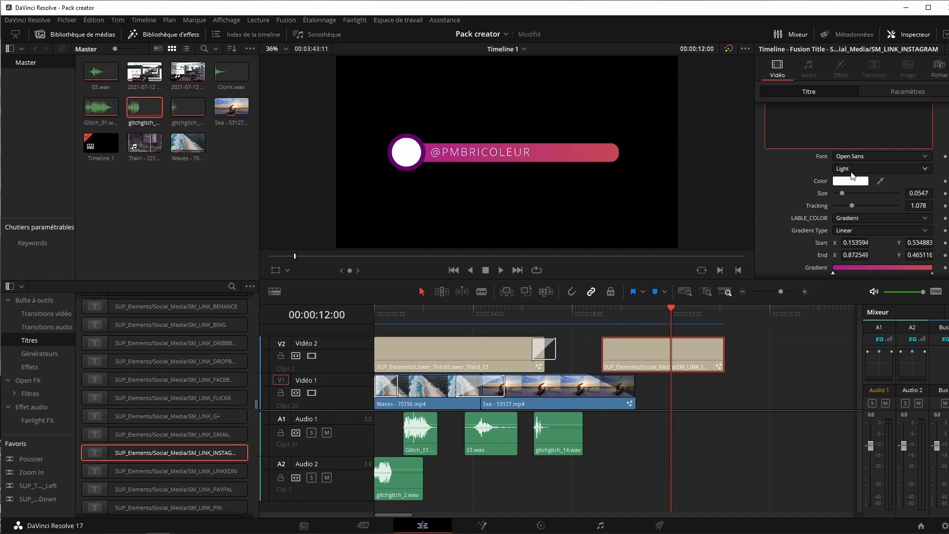
{"action": "left_click", "coordinate": [853, 156]}
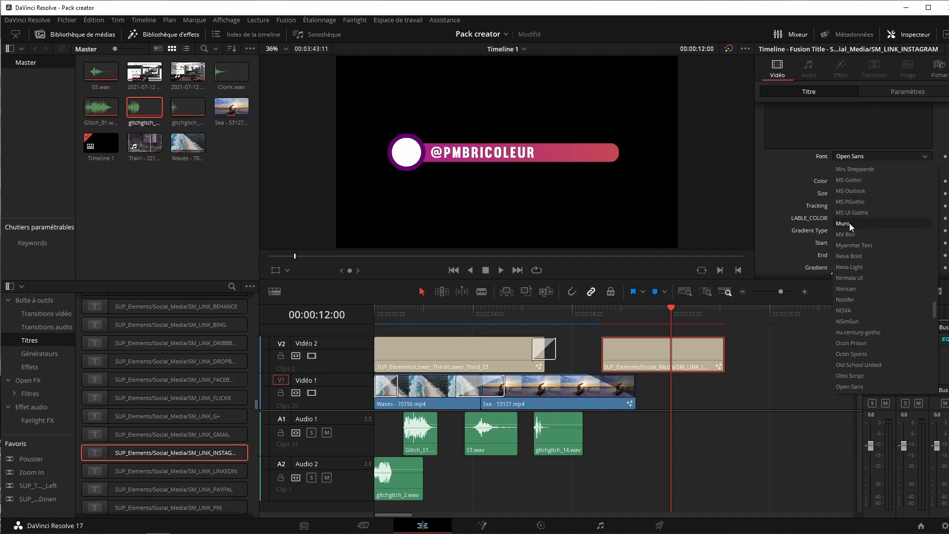
{"action": "left_click", "coordinate": [859, 157]}
{"action": "mouse_move", "coordinate": [843, 194]}
{"action": "left_mouse_down"}
{"action": "mouse_move", "coordinate": [861, 204]}
{"action": "mouse_move", "coordinate": [851, 205]}
{"action": "left_mouse_up"}
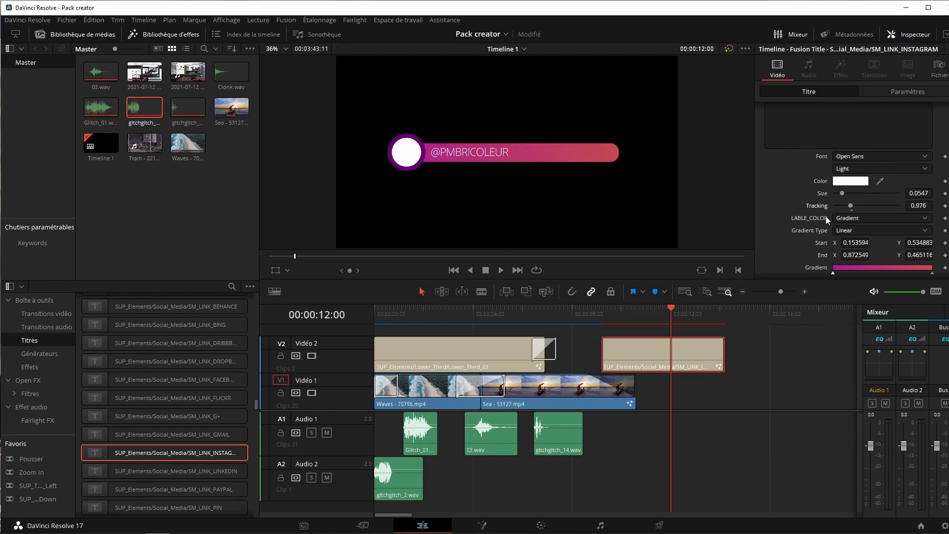
{"action": "double_click", "coordinate": [814, 207]}
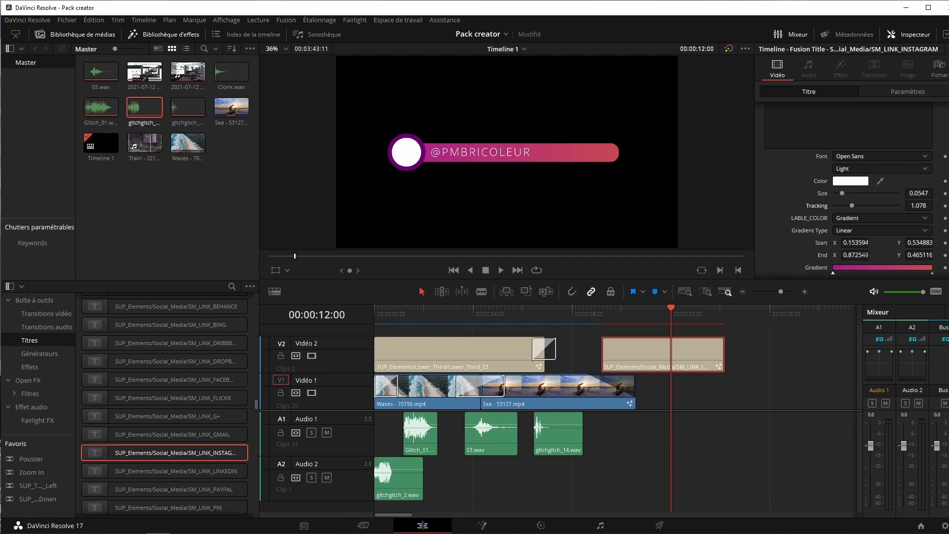
- Try a smaller LABLE_CORNER_RADIUS on the title, reset it to its default and review the remaining label controls
{"action": "scroll", "coordinate": [851, 135], "scroll_direction": "down", "scroll_amount": 5}
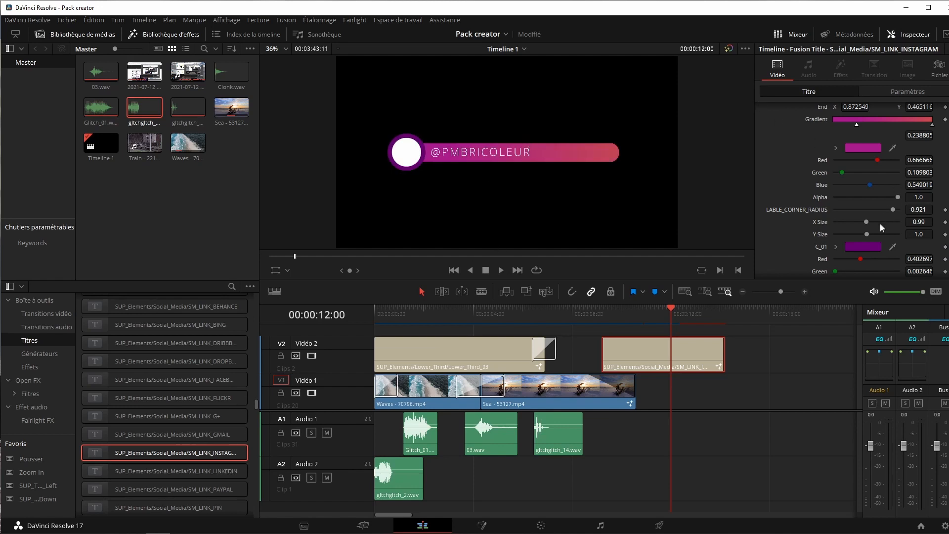
{"action": "left_click_drag", "start_coordinate": [893, 209], "coordinate": [858, 210]}
{"action": "double_click", "coordinate": [807, 208]}
{"action": "scroll", "coordinate": [859, 237], "scroll_direction": "down", "scroll_amount": 3}
{"action": "scroll", "coordinate": [858, 237], "scroll_direction": "down", "scroll_amount": 2}
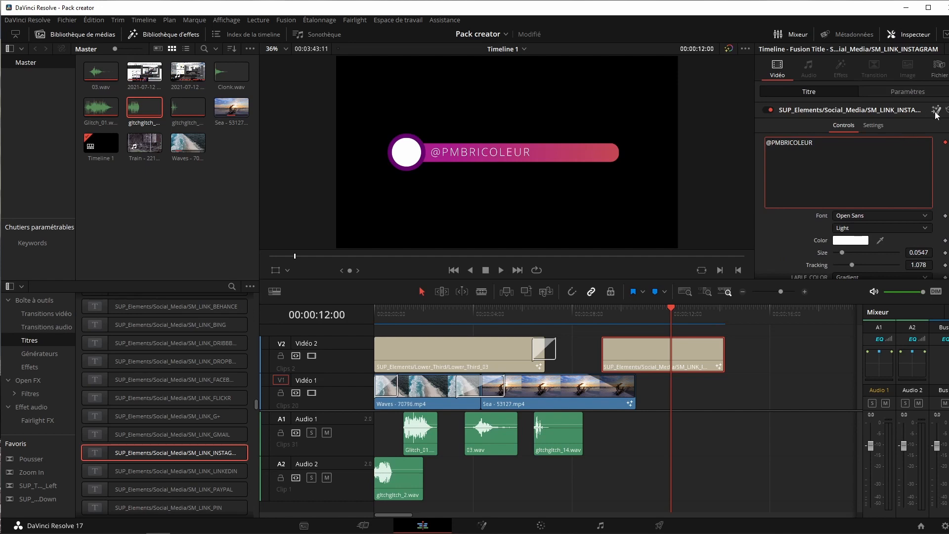
- Open the Instagram title in Fusion with keyframes and inspector hidden, and reposition the SOCIAL_LINK and MediaOut1 nodes together
{"action": "left_click", "coordinate": [936, 111]}
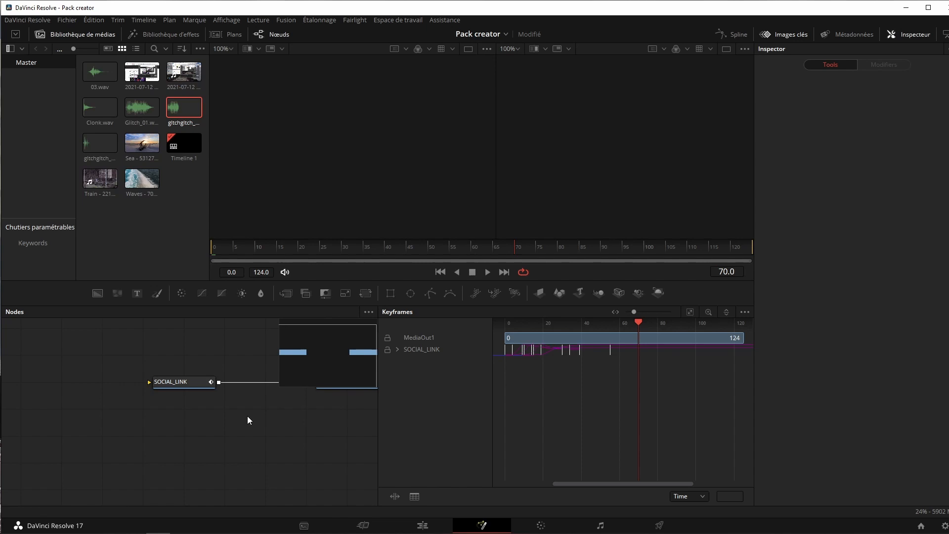
{"action": "left_click", "coordinate": [784, 35]}
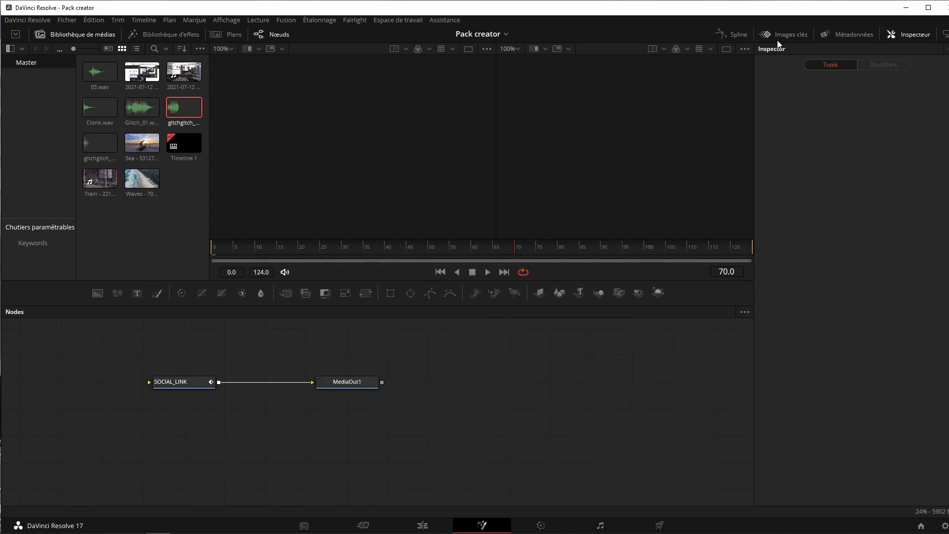
{"action": "left_click", "coordinate": [902, 39]}
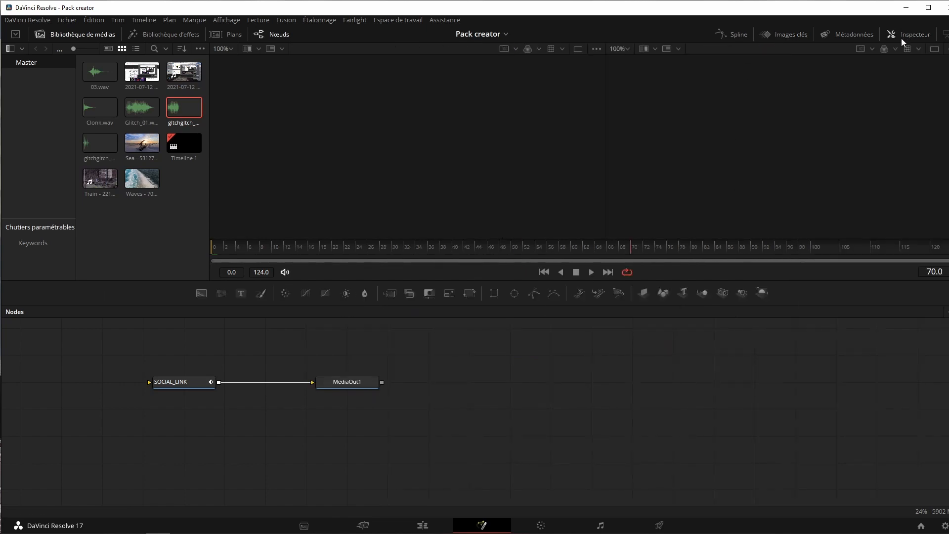
{"action": "left_click_drag", "start_coordinate": [111, 358], "coordinate": [560, 416]}
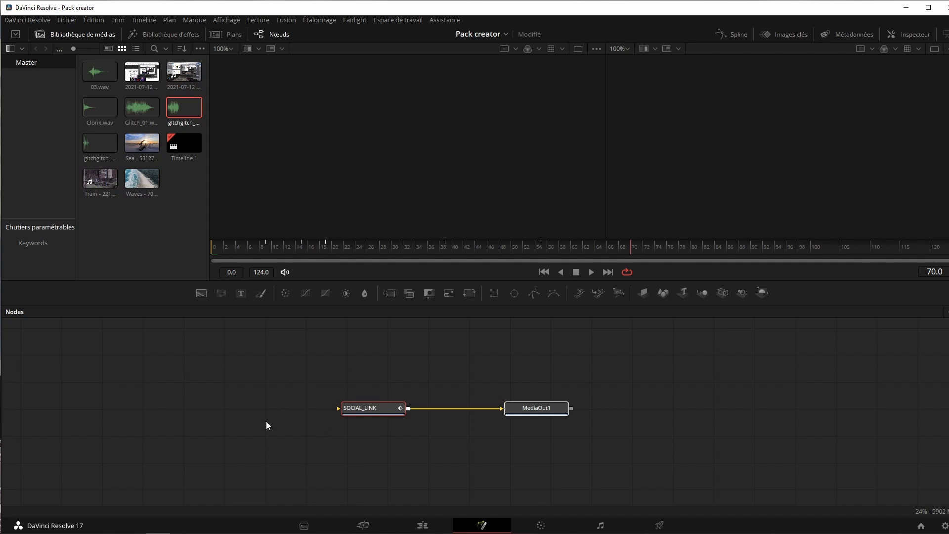
{"action": "left_click", "coordinate": [296, 363]}
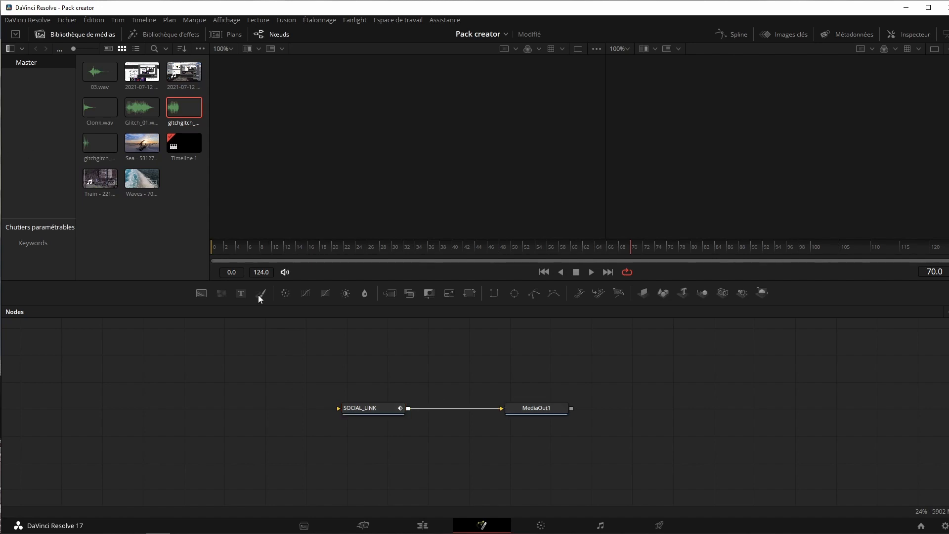
- Collapse the Sound_Fx folder in the media page's storage browser and open the pack's Footages folder
{"action": "left_click", "coordinate": [305, 524]}
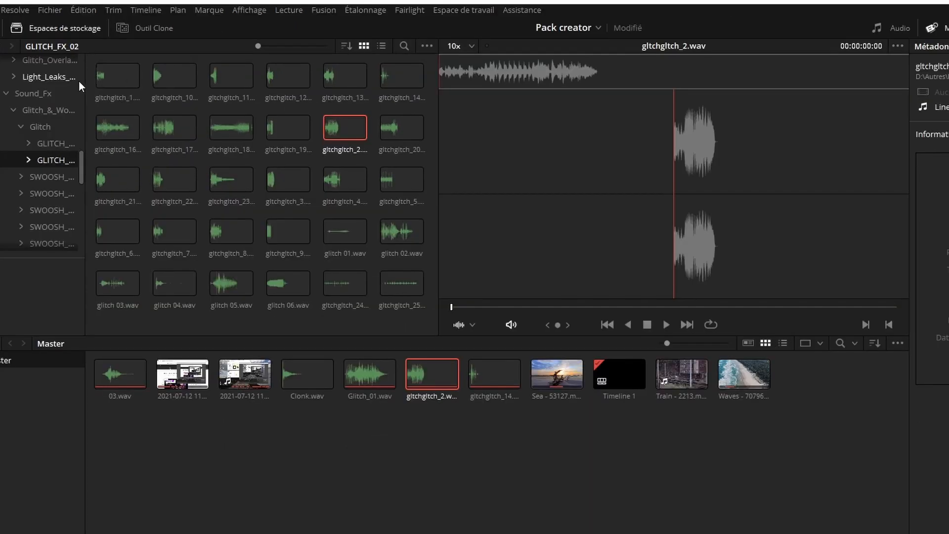
{"action": "left_click", "coordinate": [7, 94]}
{"action": "scroll", "coordinate": [8, 89], "scroll_direction": "up", "scroll_amount": 2}
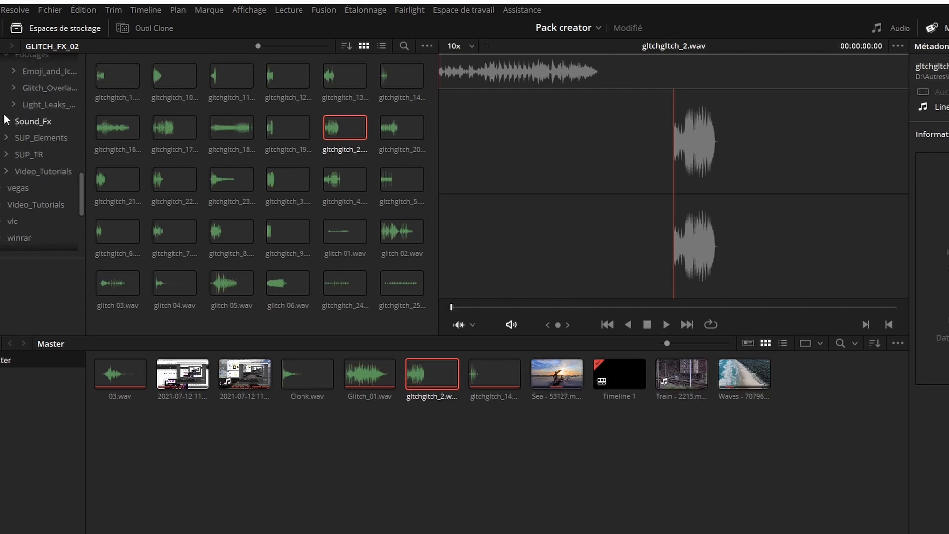
{"action": "left_click", "coordinate": [10, 85]}
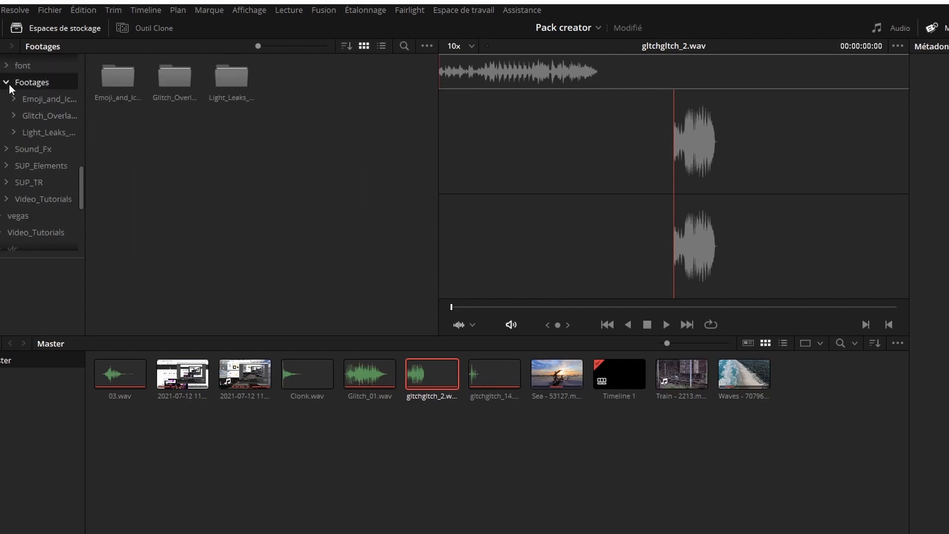
- Import instagram.png and youtube.png from the pack's Emoji and Icons footage, Icons subfolder, into the Master bin
{"action": "left_click", "coordinate": [40, 99]}
{"action": "double_click", "coordinate": [174, 78]}
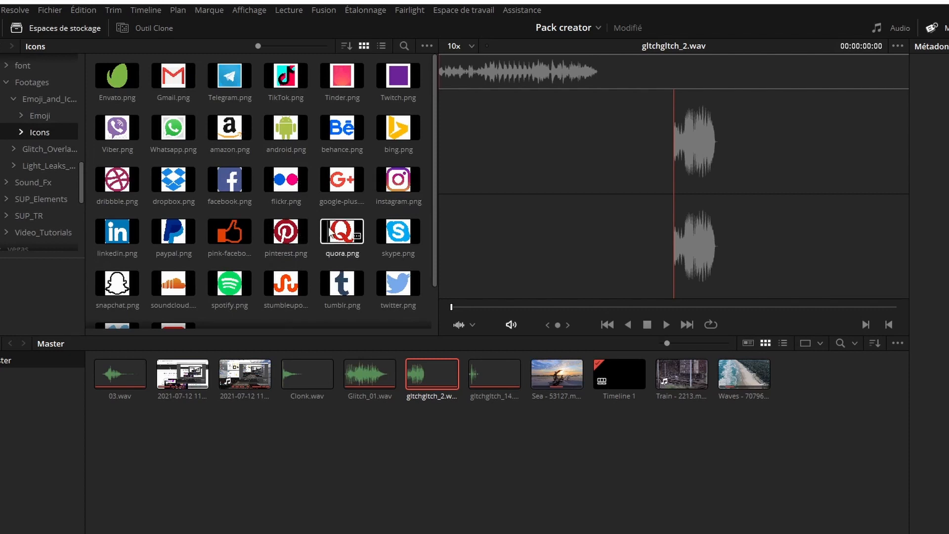
{"action": "scroll", "coordinate": [331, 231], "scroll_direction": "down", "scroll_amount": 1}
{"action": "left_click_drag", "start_coordinate": [397, 140], "coordinate": [350, 480]}
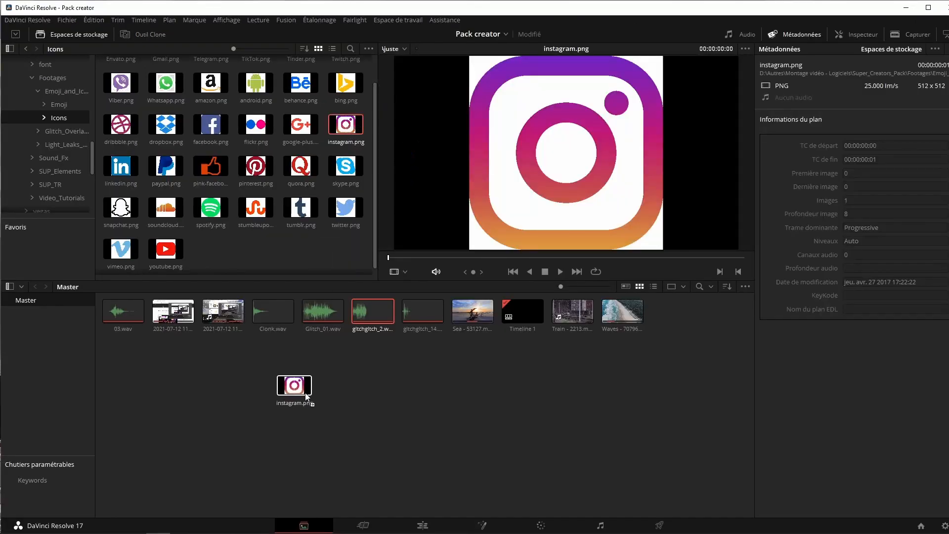
{"action": "left_click_drag", "start_coordinate": [306, 395], "coordinate": [322, 398]}
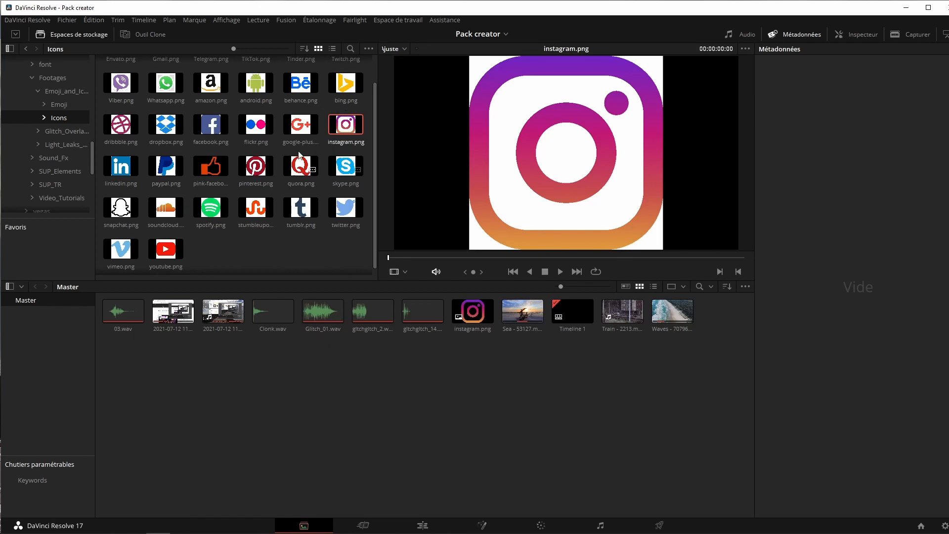
{"action": "left_click_drag", "start_coordinate": [166, 249], "coordinate": [365, 419]}
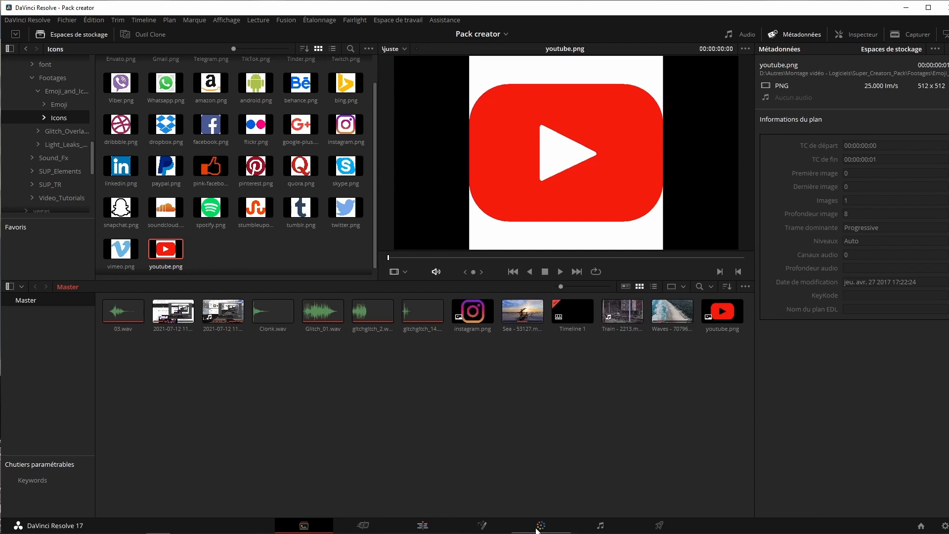
- Connect instagram.png to the SOCIAL_LINK node in Fusion and play the Instagram title back on the edit page timeline
{"action": "left_click", "coordinate": [479, 527]}
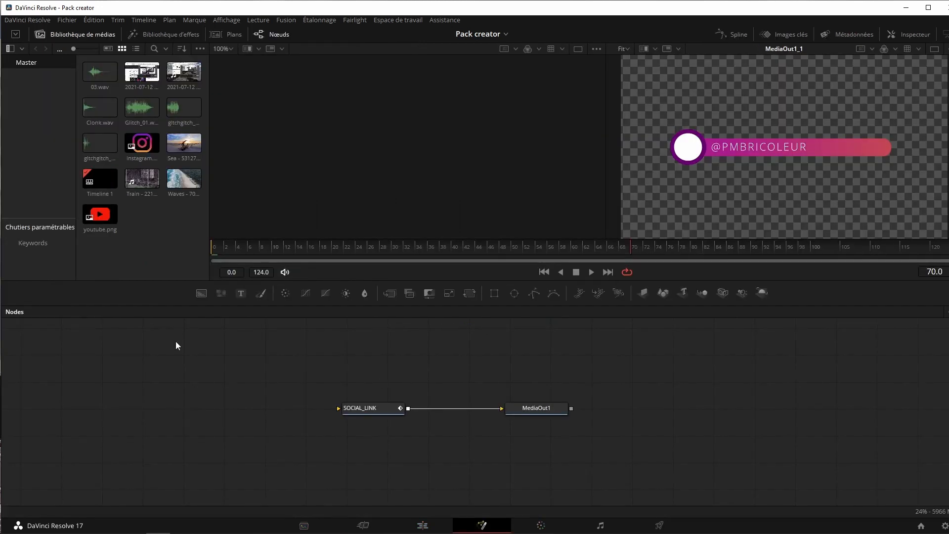
{"action": "left_click_drag", "start_coordinate": [180, 231], "coordinate": [340, 408]}
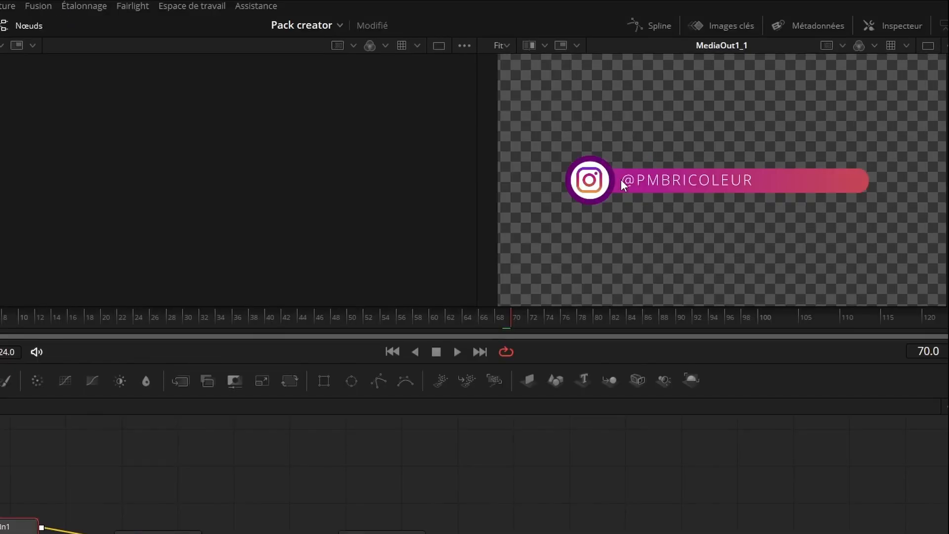
{"action": "left_click_drag", "start_coordinate": [455, 319], "coordinate": [747, 316]}
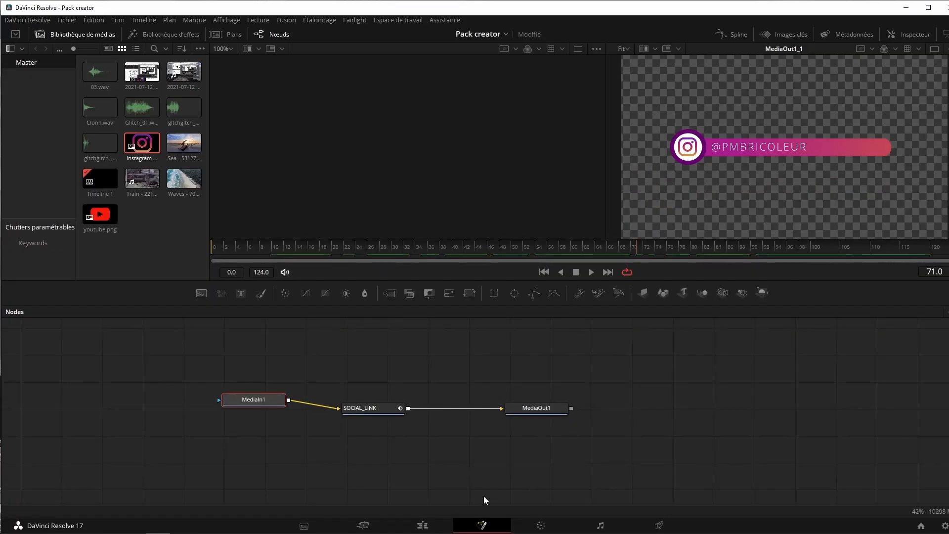
{"action": "left_click", "coordinate": [423, 525]}
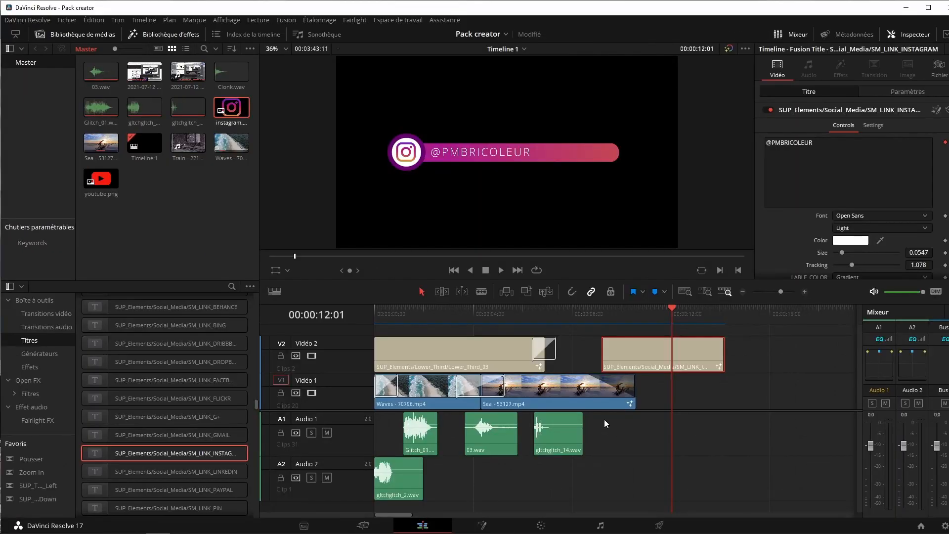
{"action": "left_click", "coordinate": [600, 313]}
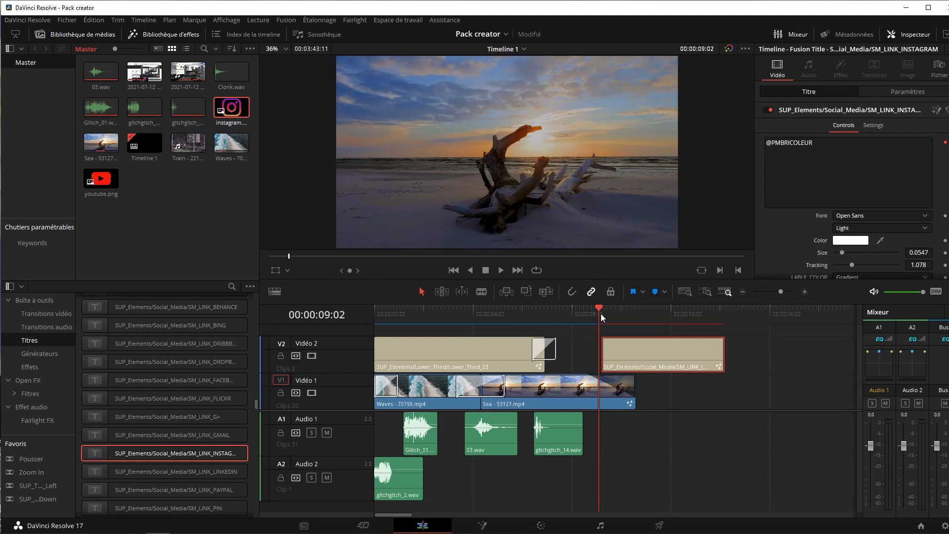
{"action": "left_click", "coordinate": [502, 270]}
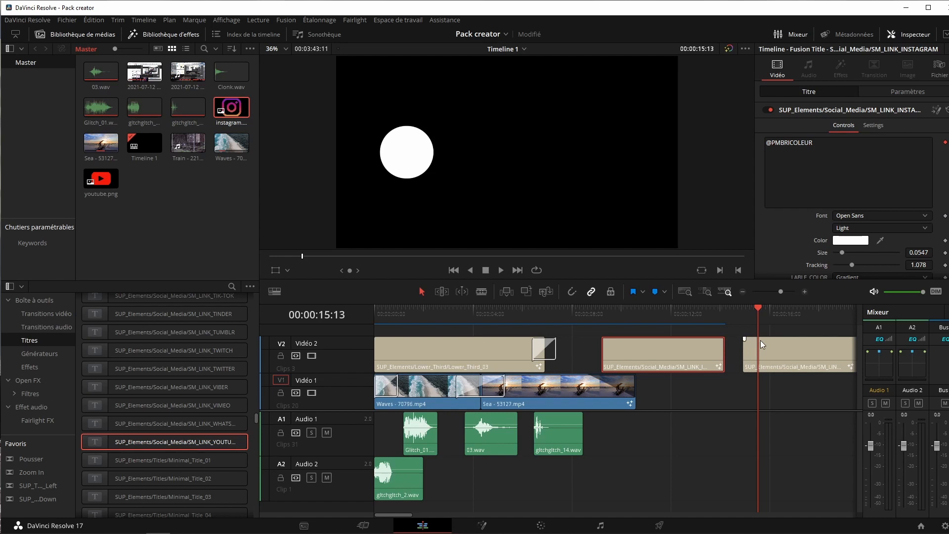
- Connect youtube.png to the YouTube title's SOCIAL_LINK node in Fusion and play the title back on the edit page
{"action": "left_click", "coordinate": [778, 348]}
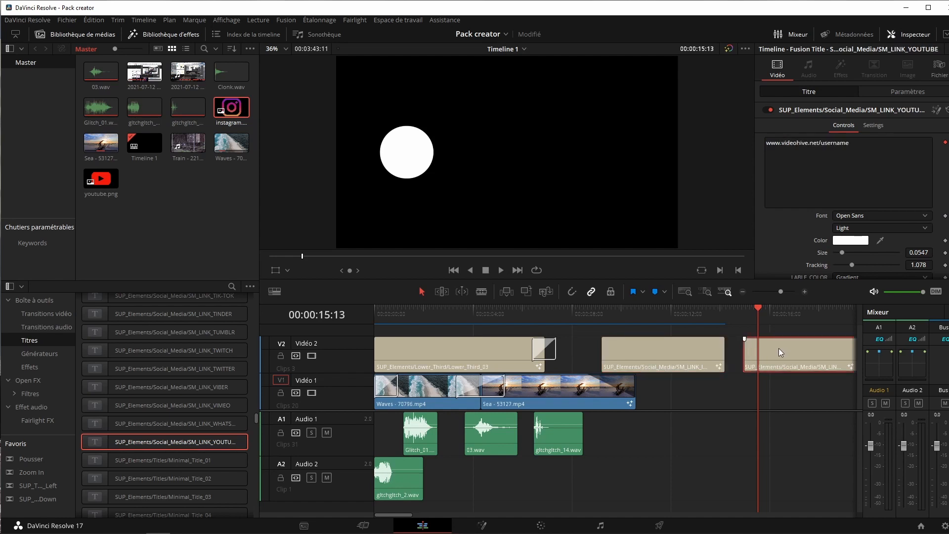
{"action": "left_click", "coordinate": [482, 525]}
{"action": "left_click_drag", "start_coordinate": [98, 217], "coordinate": [150, 382]}
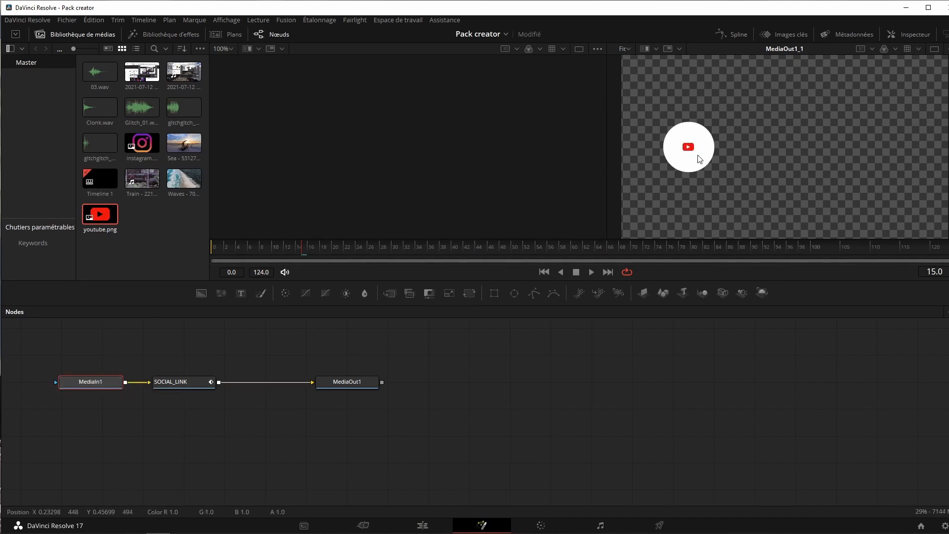
{"action": "left_click", "coordinate": [423, 526]}
{"action": "left_click", "coordinate": [501, 270]}
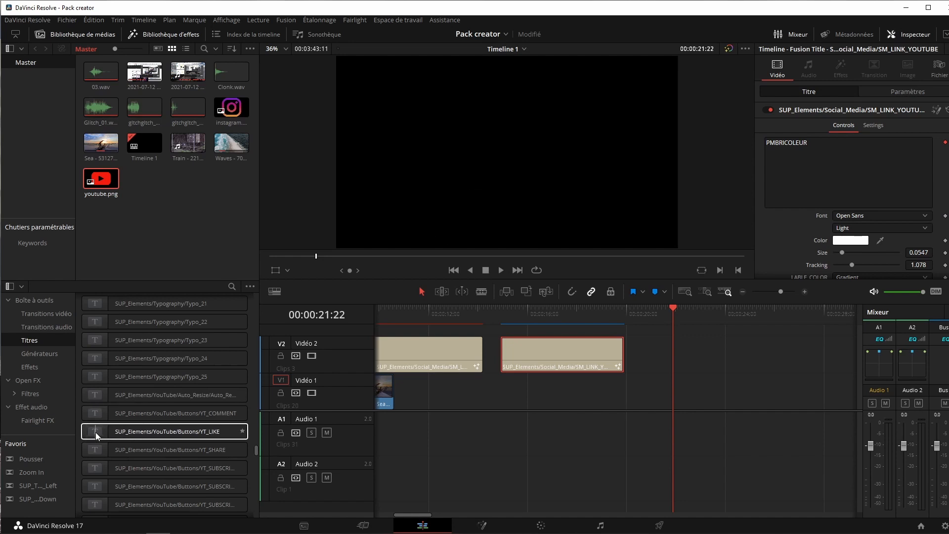
- Add the YT_LIKE button title on Video 2 after the YouTube title, change its text to "LIKER" and play it
{"action": "left_click_drag", "start_coordinate": [127, 436], "coordinate": [651, 341]}
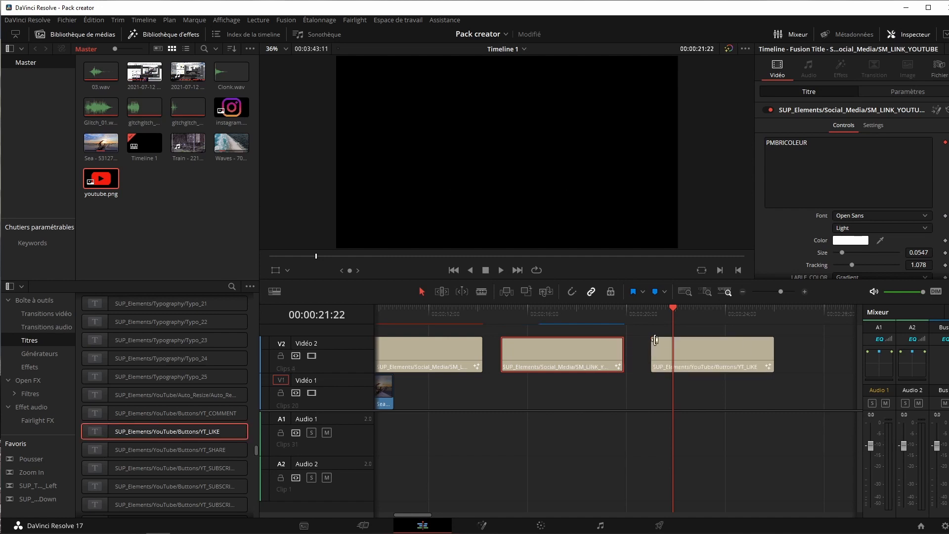
{"action": "mouse_move", "coordinate": [674, 312]}
{"action": "left_mouse_down"}
{"action": "mouse_move", "coordinate": [654, 311]}
{"action": "mouse_move", "coordinate": [662, 311]}
{"action": "left_mouse_up"}
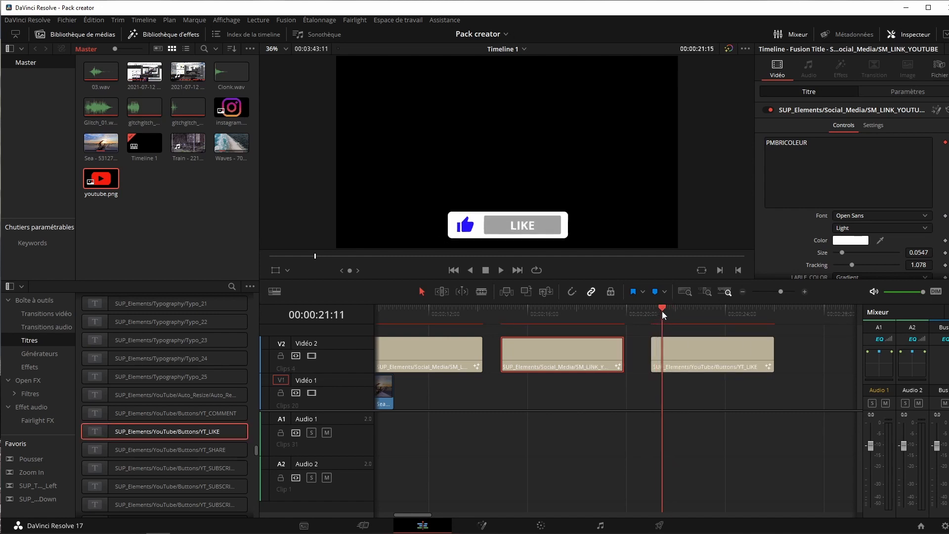
{"action": "left_click", "coordinate": [667, 346]}
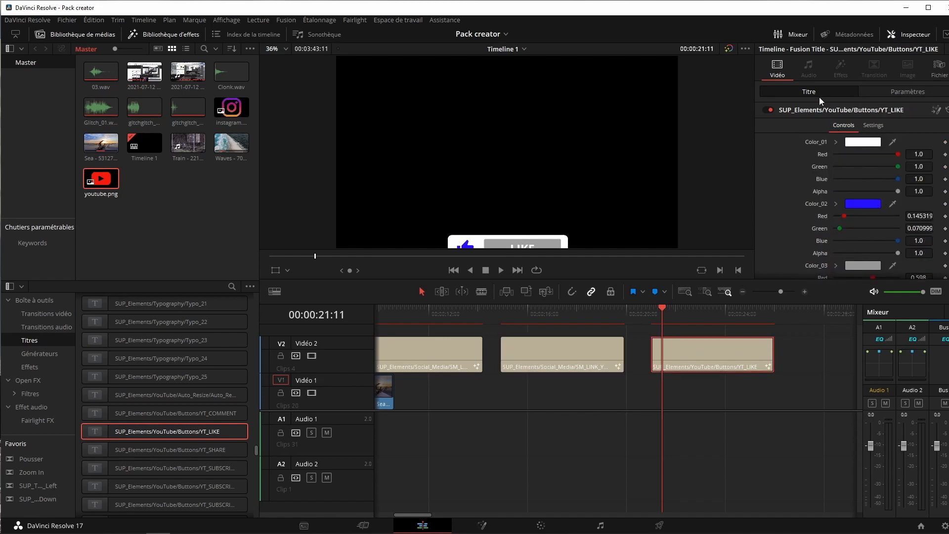
{"action": "scroll", "coordinate": [857, 179], "scroll_direction": "down", "scroll_amount": 5}
{"action": "type", "text": "R"}
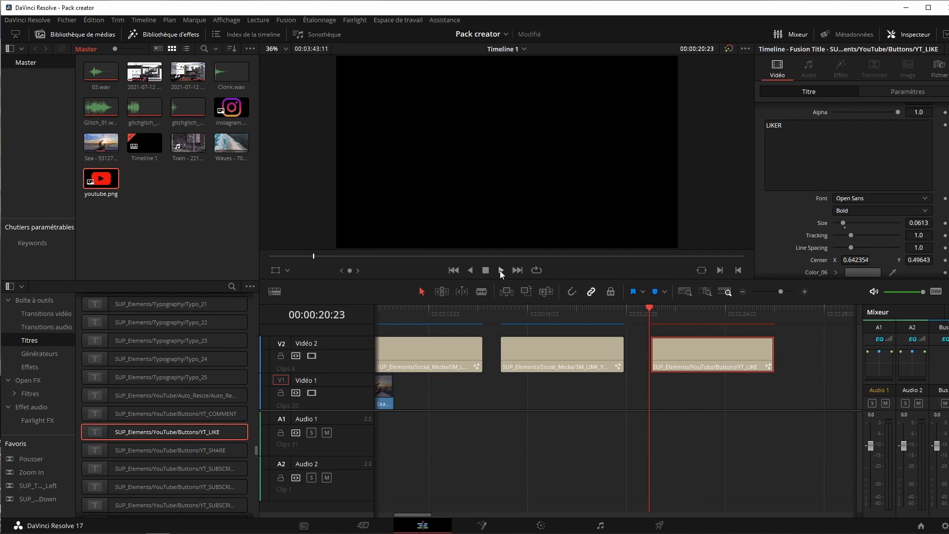
{"action": "left_click", "coordinate": [500, 270]}
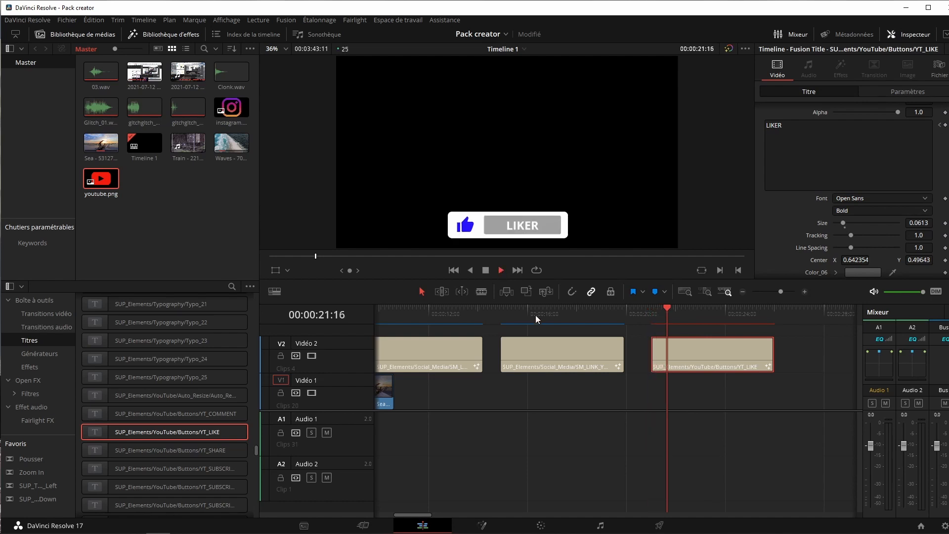
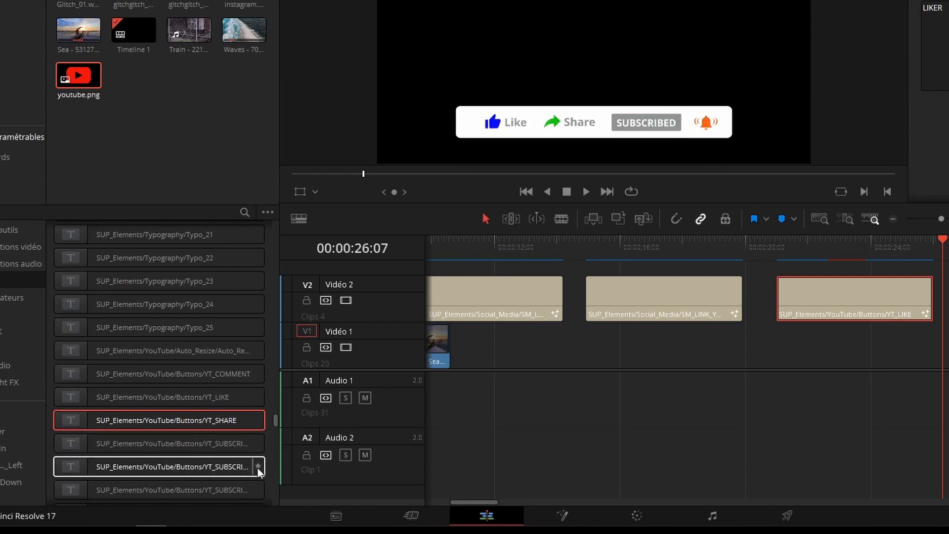
- Browse the YouTube subscribe button and comment titles and scrub through the YT_Lower_Third_01 title on Video 2
{"action": "scroll", "coordinate": [198, 463], "scroll_direction": "down", "scroll_amount": 3}
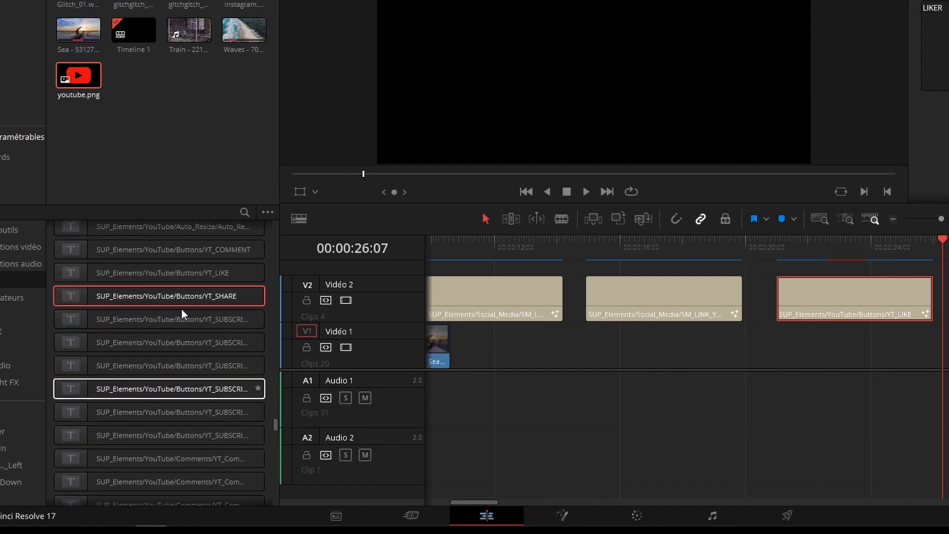
{"action": "scroll", "coordinate": [176, 409], "scroll_direction": "down", "scroll_amount": 1}
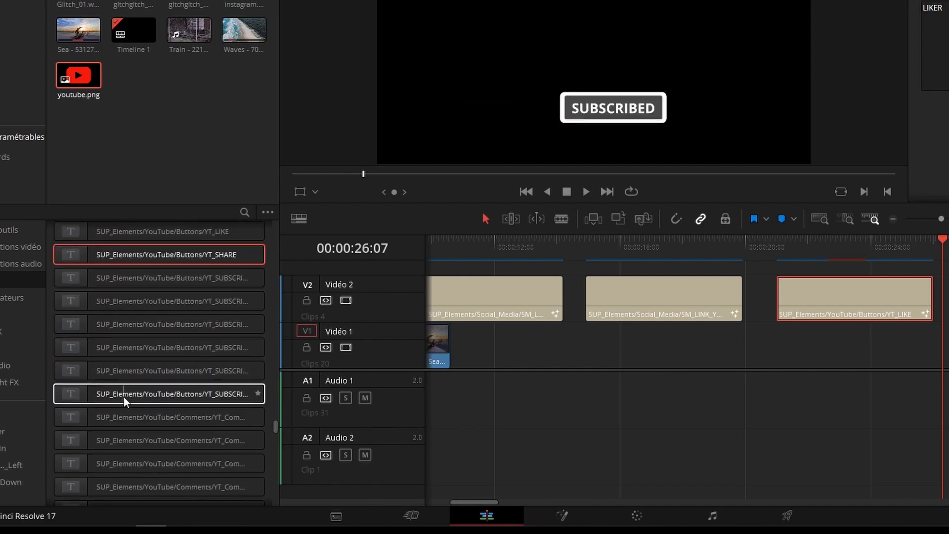
{"action": "scroll", "coordinate": [181, 403], "scroll_direction": "down", "scroll_amount": 8}
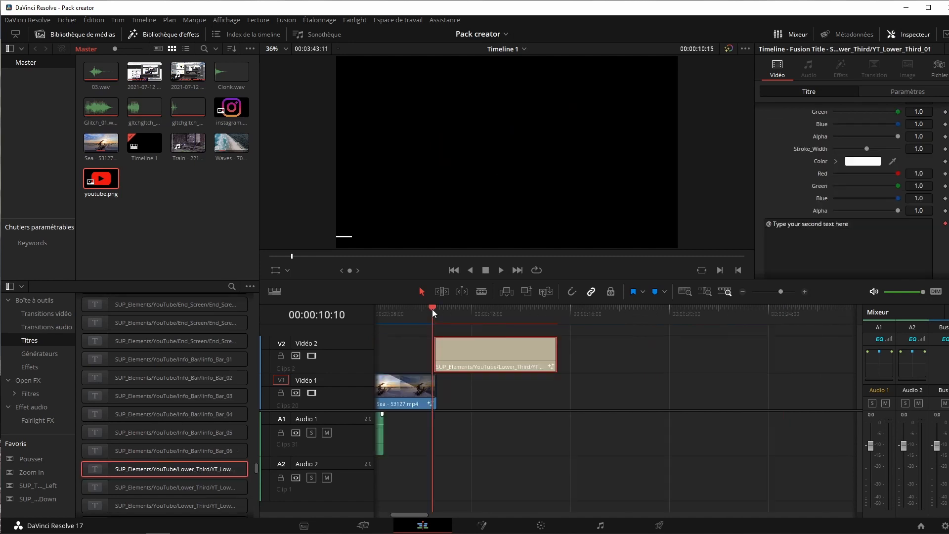
{"action": "left_click_drag", "start_coordinate": [432, 309], "coordinate": [543, 315]}
{"action": "scroll", "coordinate": [839, 139], "scroll_direction": "up", "scroll_amount": 6}
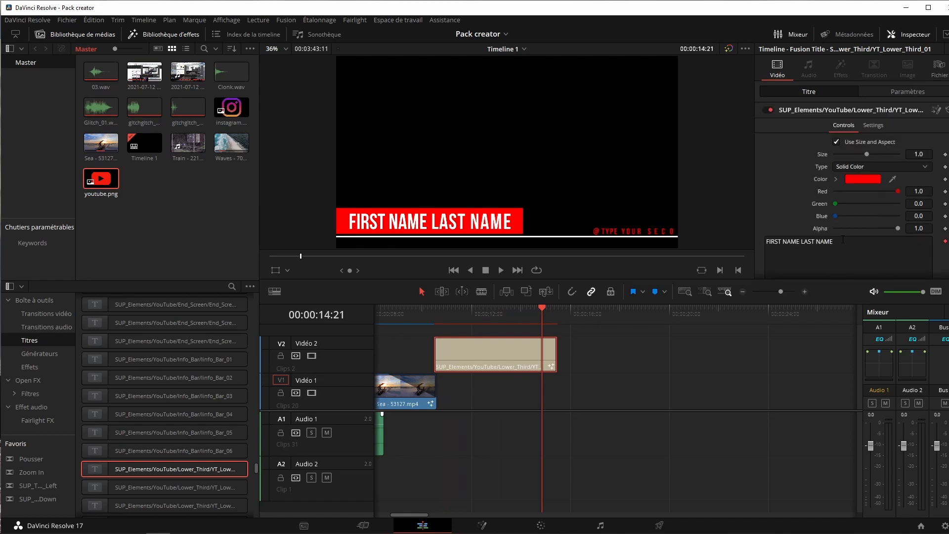
- Set the lower third's first text to "HELLO !!!" and its second text to "@ PMBRICOLEUR", and preview it
{"action": "triple_click", "coordinate": [843, 240]}
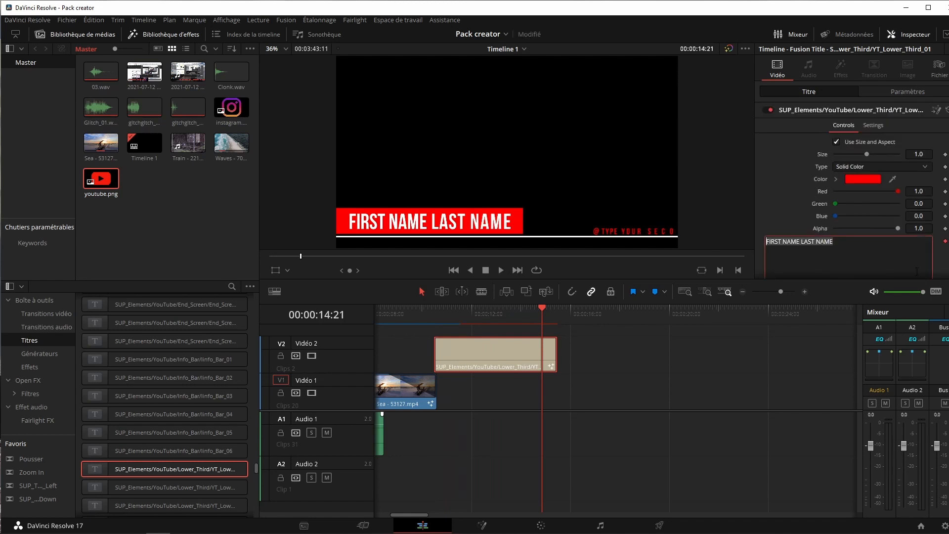
{"action": "type", "text": "HELLO !!"}
{"action": "type", "text": "!"}
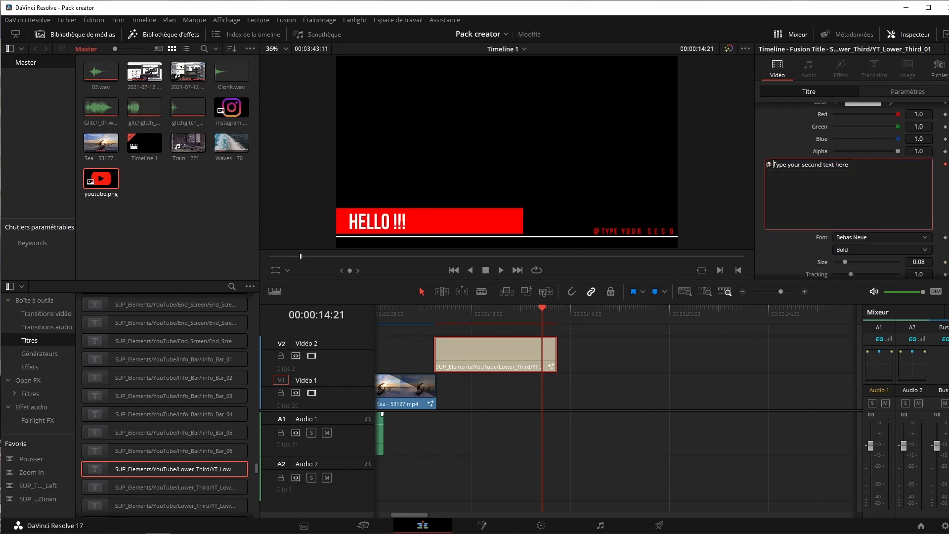
{"action": "left_click_drag", "start_coordinate": [773, 164], "coordinate": [890, 161]}
{"action": "type", "text": "PMBR"}
{"action": "type", "text": "OTHERS"}
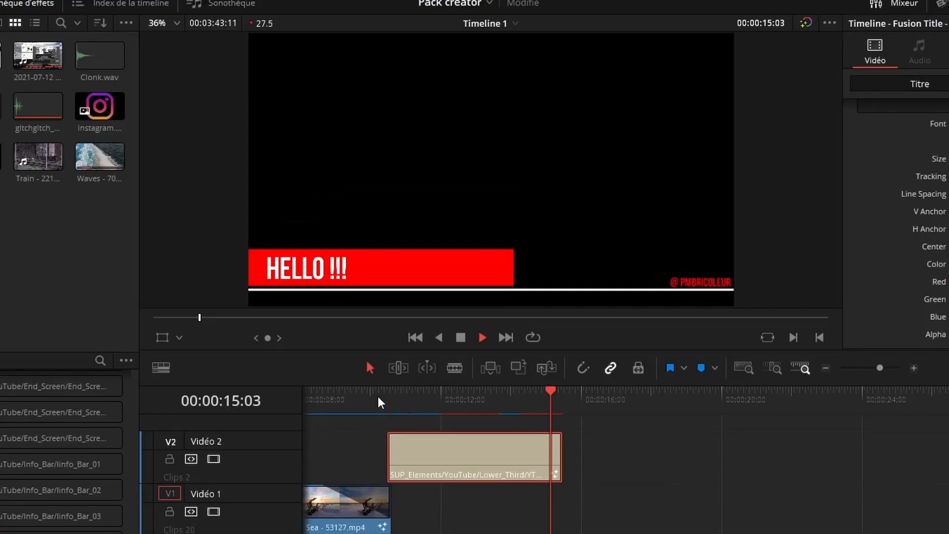
{"action": "left_click", "coordinate": [427, 311]}
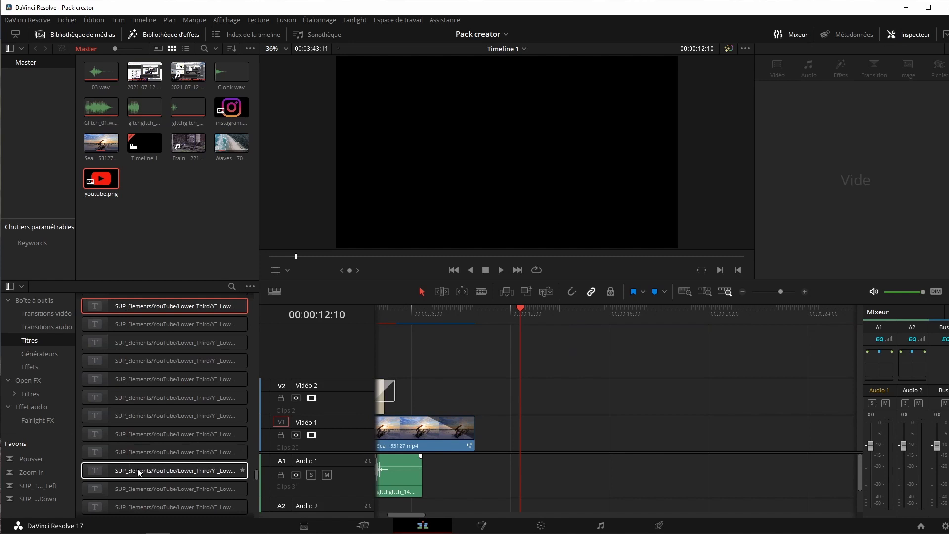
- Add the Particals_03 emoji title on Video 2 near the end of the Sea clip and scrub through its animation
{"action": "scroll", "coordinate": [160, 472], "scroll_direction": "down", "scroll_amount": 3}
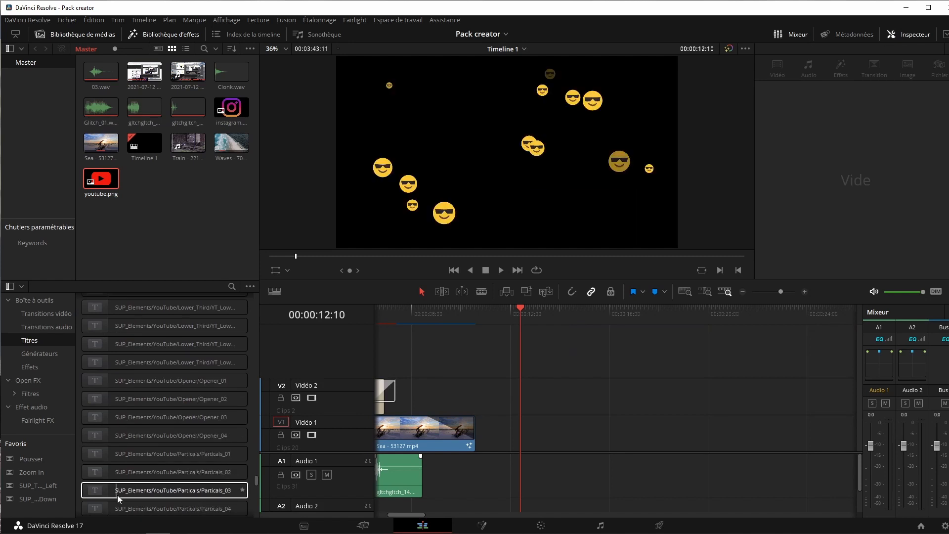
{"action": "left_click_drag", "start_coordinate": [135, 492], "coordinate": [468, 391]}
{"action": "left_click", "coordinate": [482, 318]}
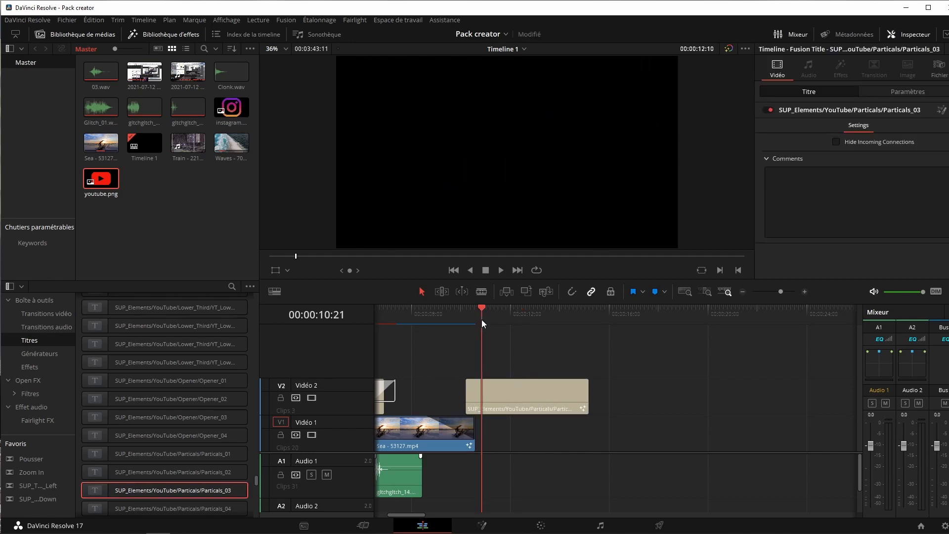
{"action": "left_click", "coordinate": [497, 310]}
{"action": "left_click_drag", "start_coordinate": [497, 310], "coordinate": [499, 312]}
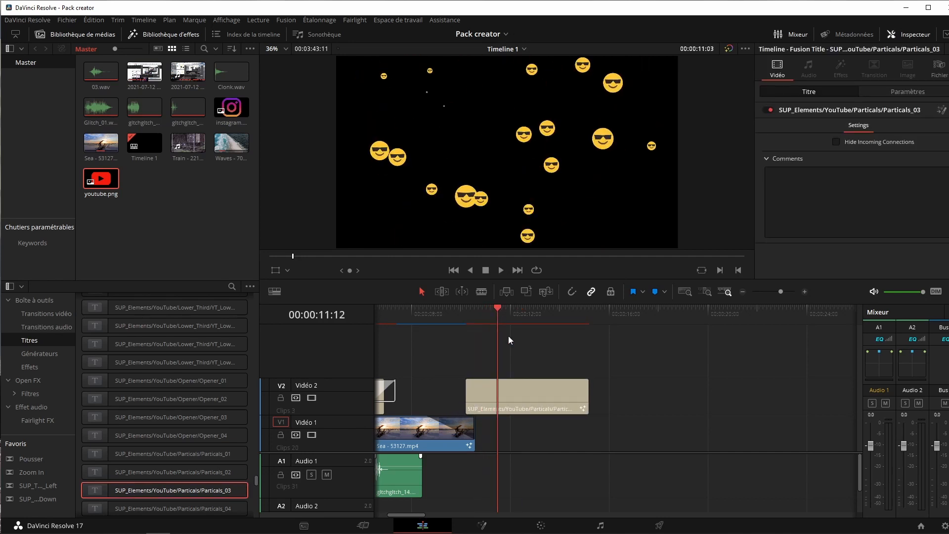
- Open Particals_03 in Fusion and examine the Background3, Background4 and Background5 nodes that build the emoji
{"action": "left_click", "coordinate": [943, 110]}
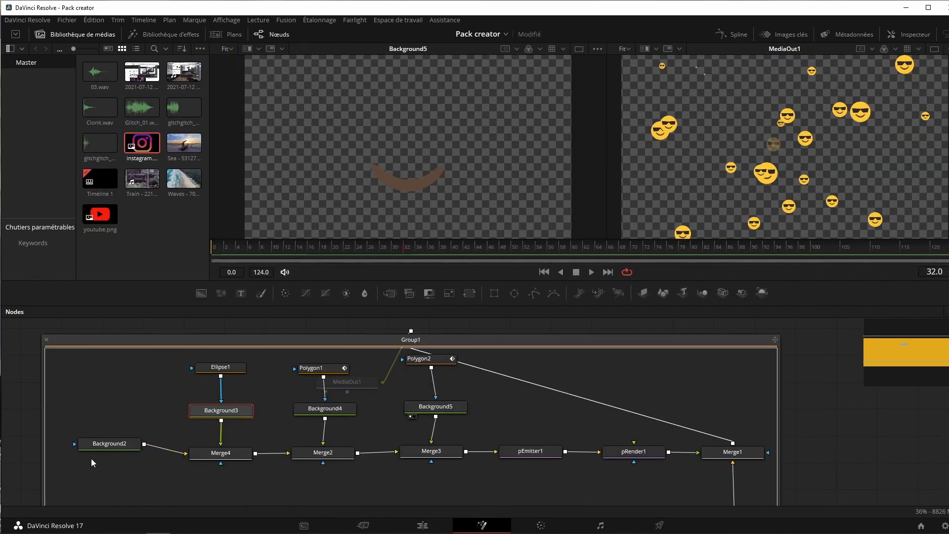
{"action": "left_click", "coordinate": [84, 454]}
{"action": "left_click", "coordinate": [197, 422]}
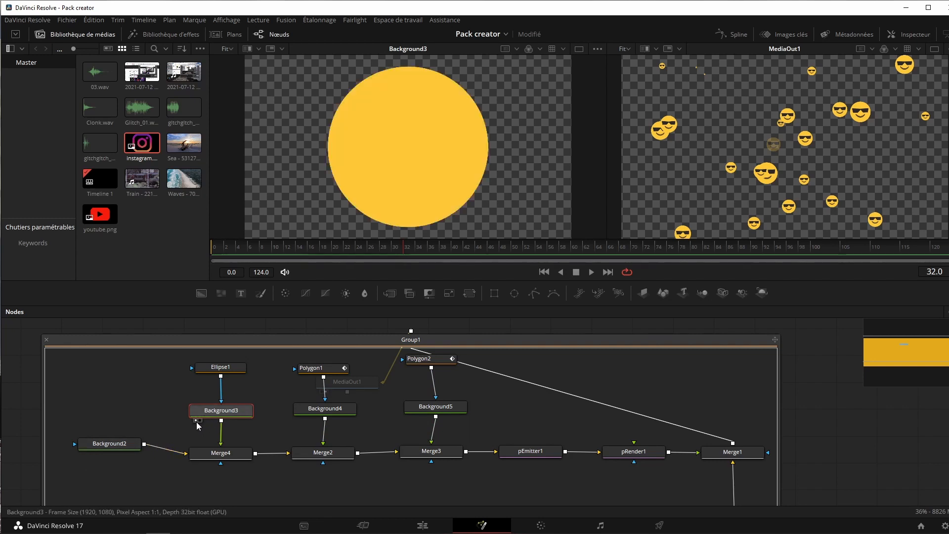
{"action": "left_click", "coordinate": [300, 419]}
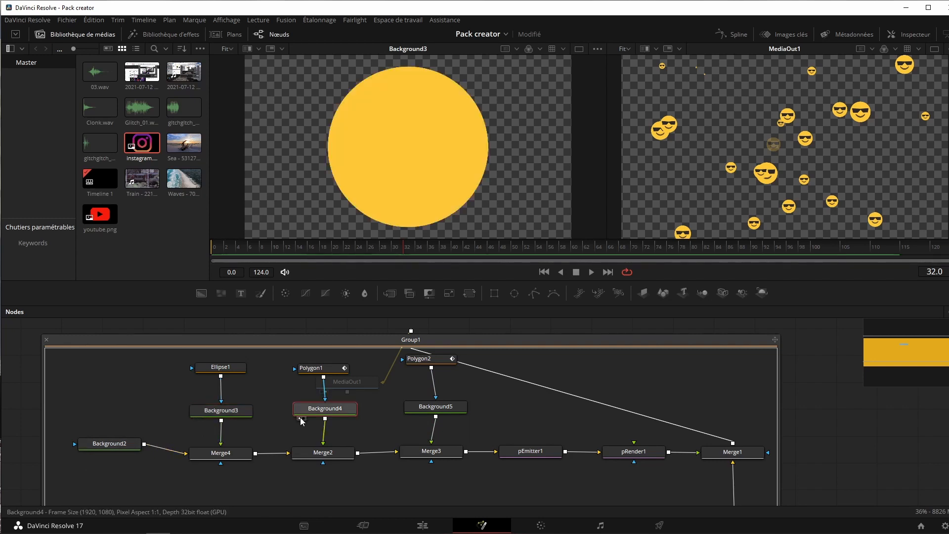
{"action": "left_click", "coordinate": [411, 418]}
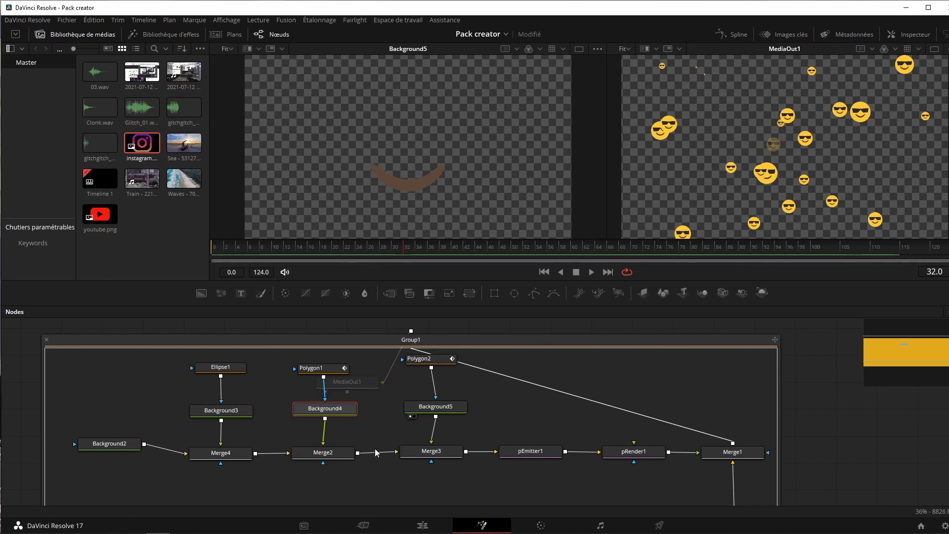
- Add the Particals_05 title on Video 2 just after the end of the Sea clip
{"action": "left_click_drag", "start_coordinate": [173, 429], "coordinate": [536, 335]}
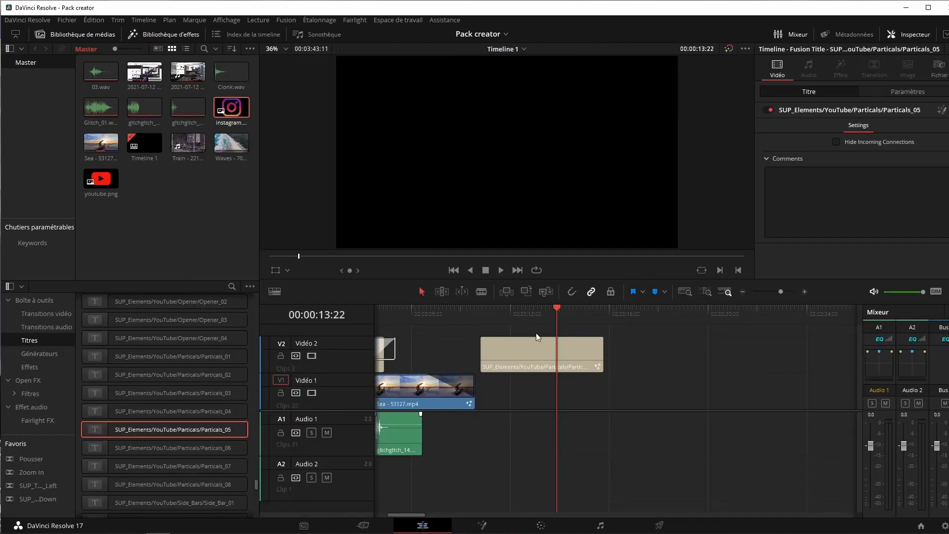
- Preview the Particals_05 like-icon animation from near its start on the timeline
{"action": "left_click", "coordinate": [491, 314]}
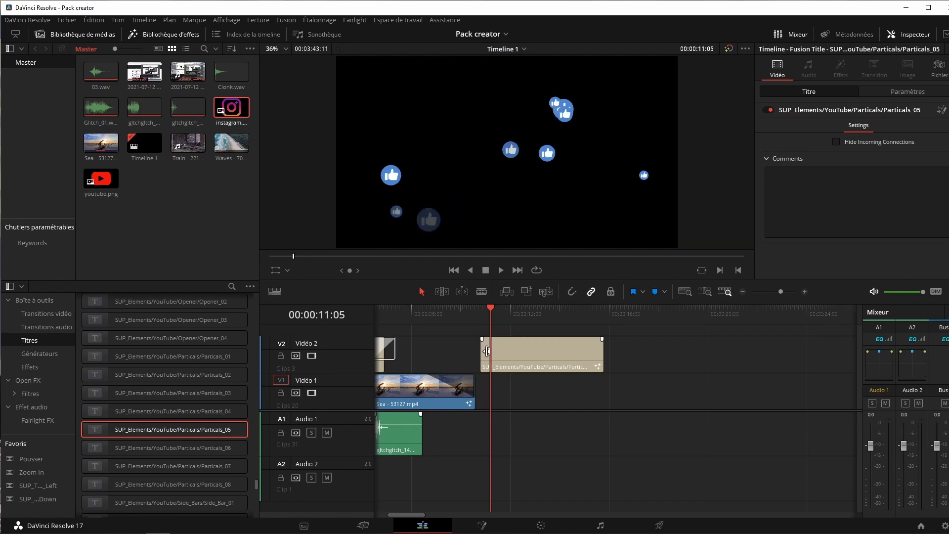
{"action": "key", "text": "space"}
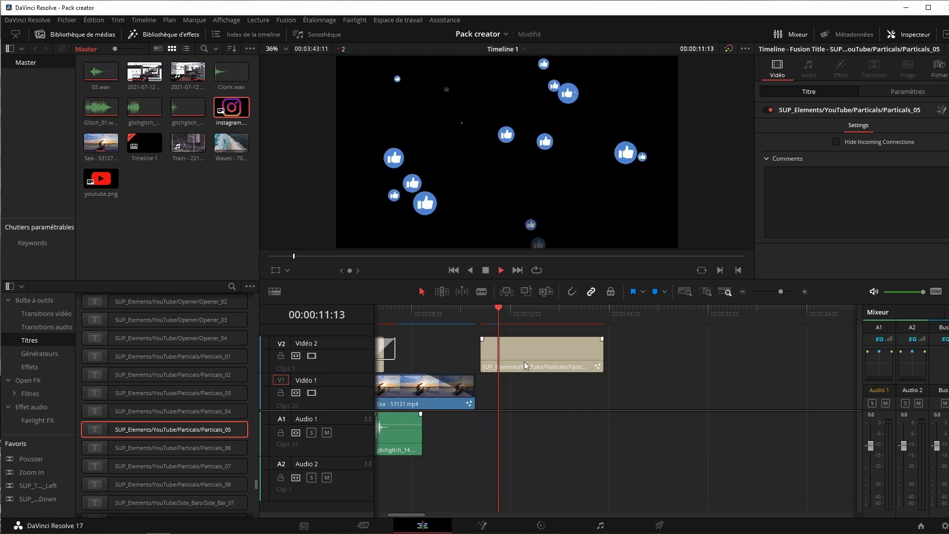
{"action": "left_click", "coordinate": [506, 308]}
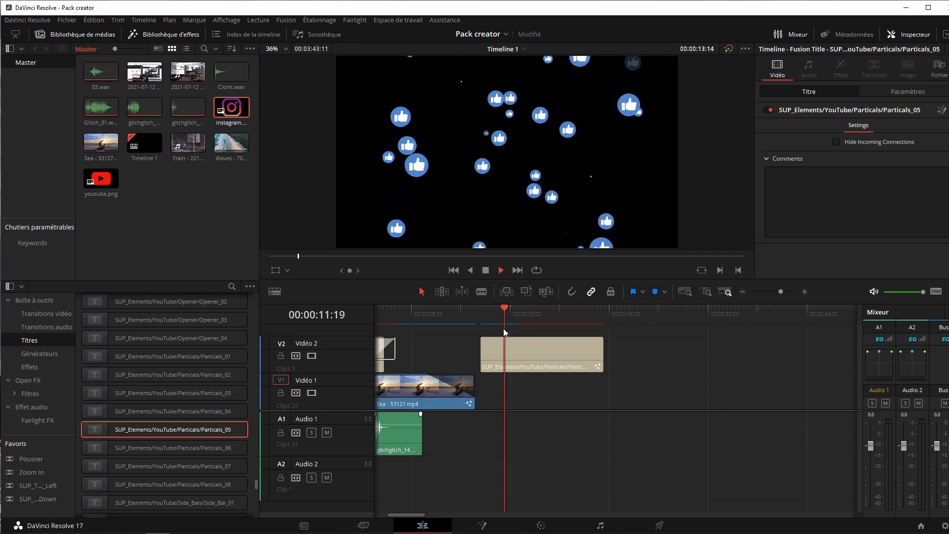
{"action": "key", "text": "space"}
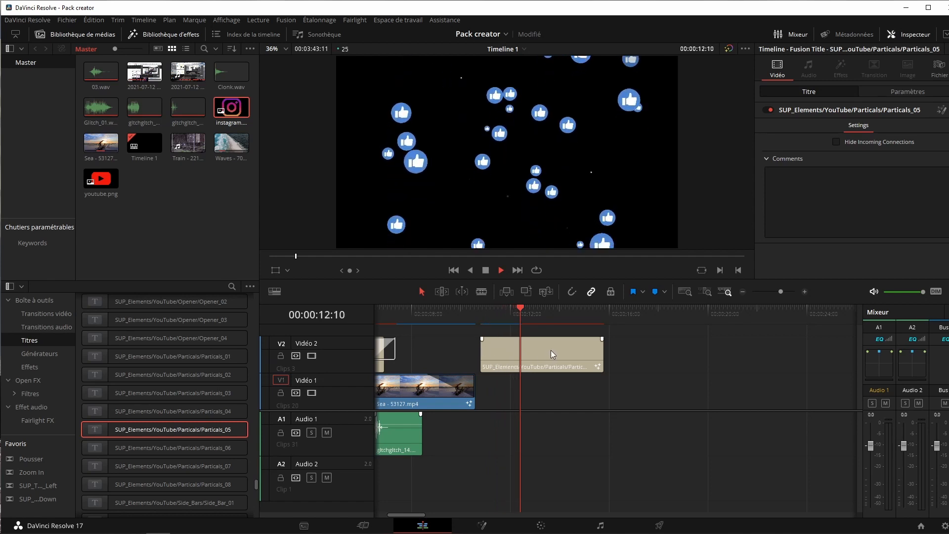
{"action": "left_click", "coordinate": [485, 271]}
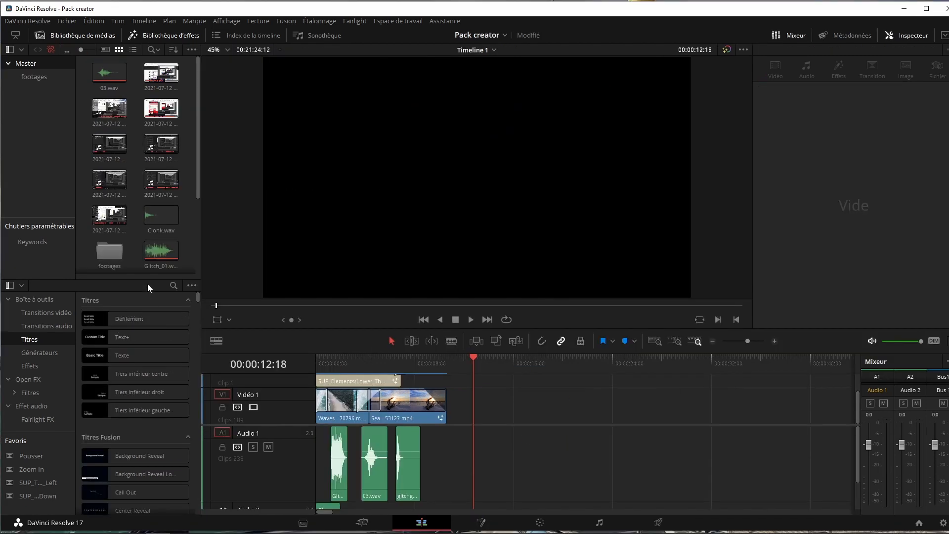
- Add the Lake clip from the footages bin to Video 1, leaving a gap after the Sea clip, and move the playhead to 00:00:16:01
{"action": "scroll", "coordinate": [157, 138], "scroll_direction": "down", "scroll_amount": 3}
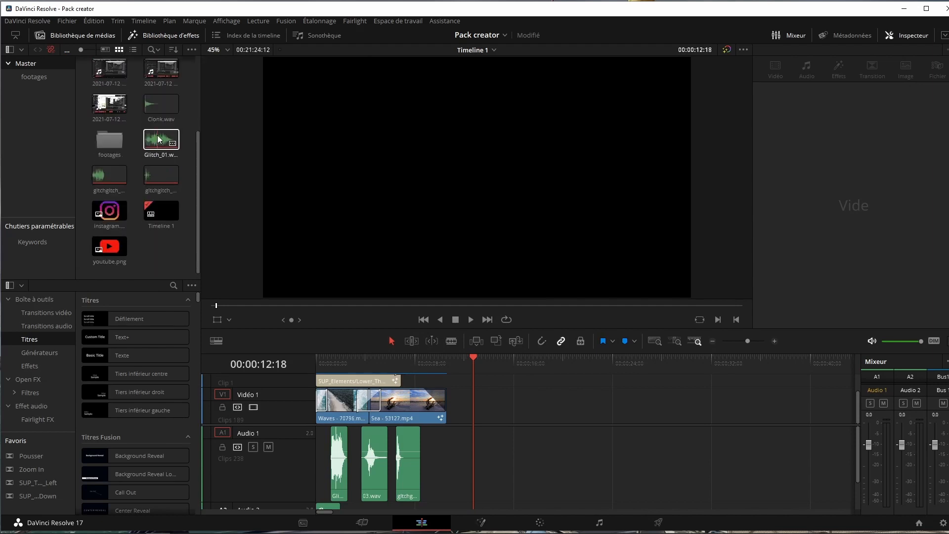
{"action": "scroll", "coordinate": [156, 162], "scroll_direction": "up", "scroll_amount": 1}
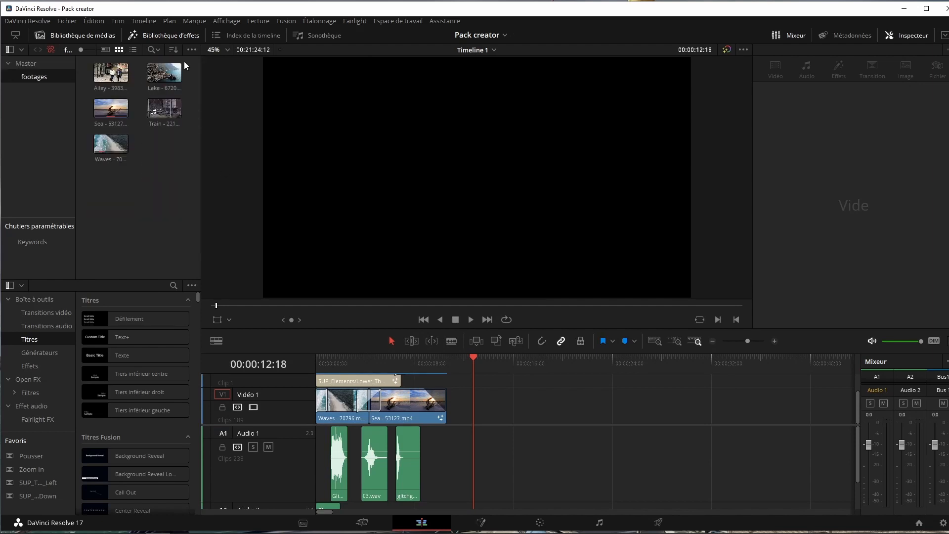
{"action": "left_click_drag", "start_coordinate": [160, 77], "coordinate": [496, 405]}
{"action": "mouse_move", "coordinate": [505, 360]}
{"action": "left_mouse_down"}
{"action": "mouse_move", "coordinate": [630, 361]}
{"action": "mouse_move", "coordinate": [514, 363]}
{"action": "left_mouse_up"}
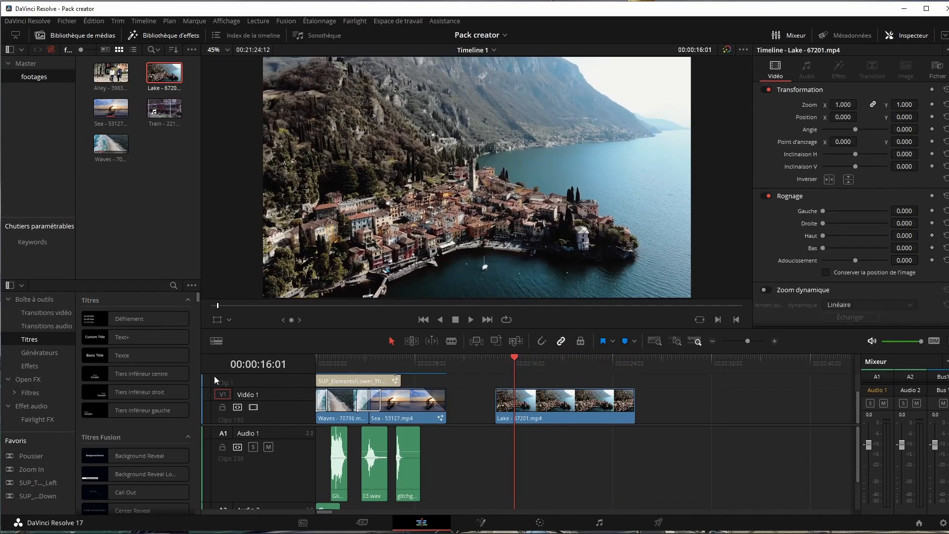
- Open the Lake clip in Fusion, hide the keyframes and Inspector, and reposition its nodes in the enlarged node area
{"action": "scroll", "coordinate": [167, 419], "scroll_direction": "down", "scroll_amount": 6}
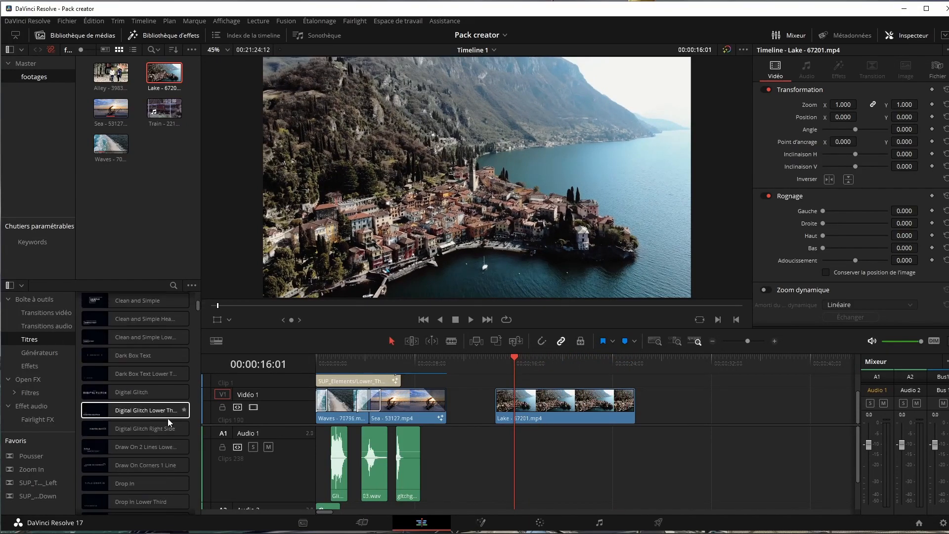
{"action": "scroll", "coordinate": [164, 418], "scroll_direction": "down", "scroll_amount": 10}
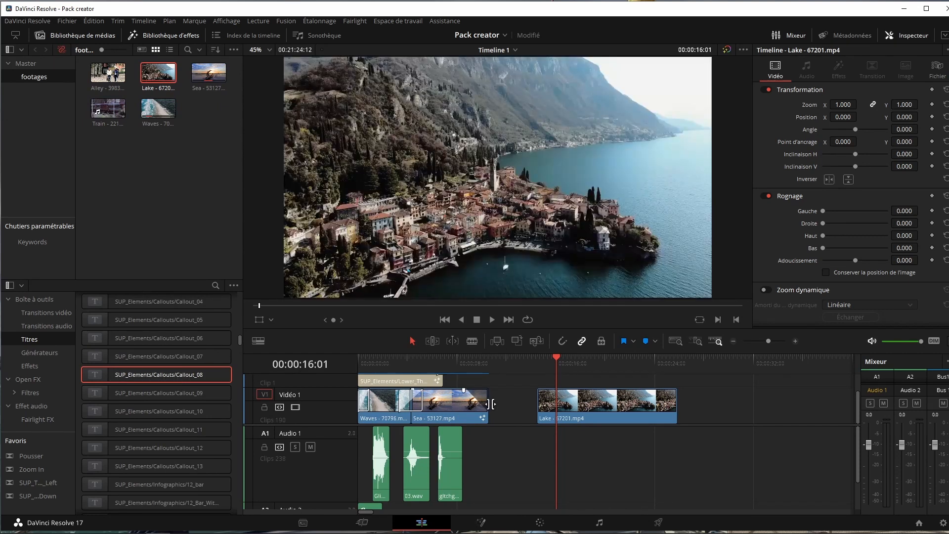
{"action": "left_click", "coordinate": [593, 411]}
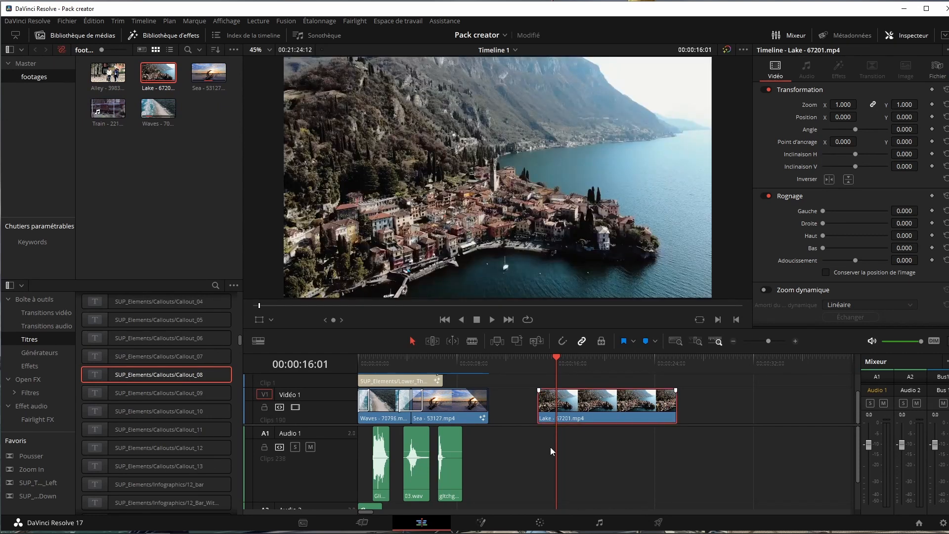
{"action": "left_click", "coordinate": [489, 523]}
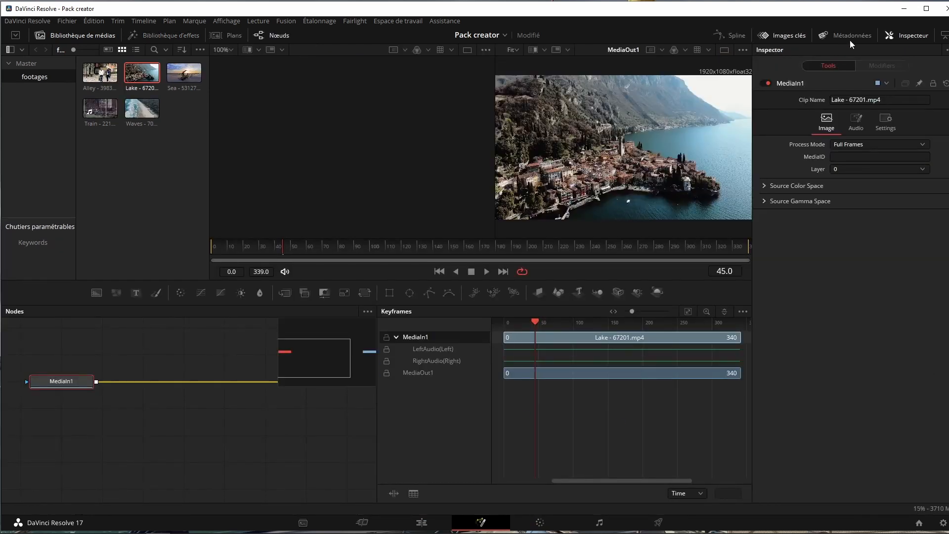
{"action": "left_click", "coordinate": [781, 37]}
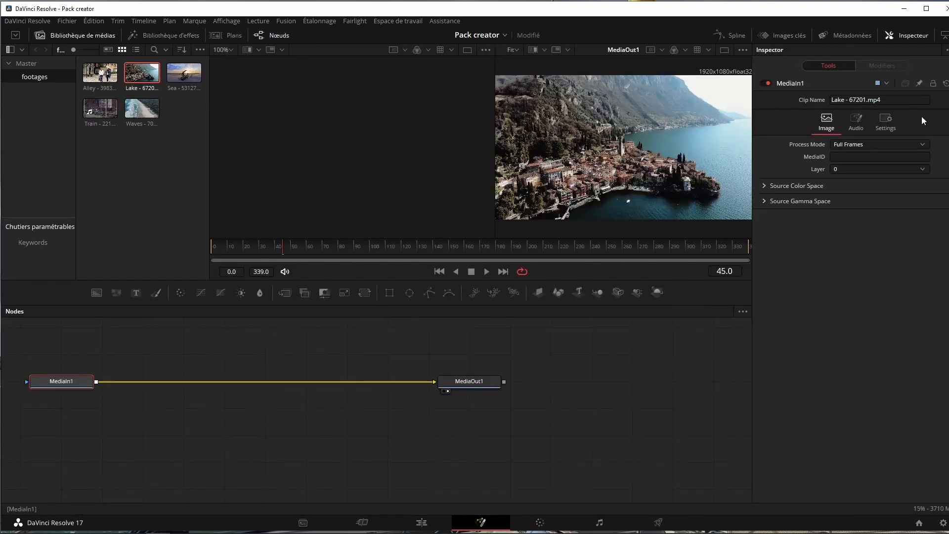
{"action": "left_click", "coordinate": [911, 36]}
{"action": "left_click_drag", "start_coordinate": [562, 355], "coordinate": [272, 393]}
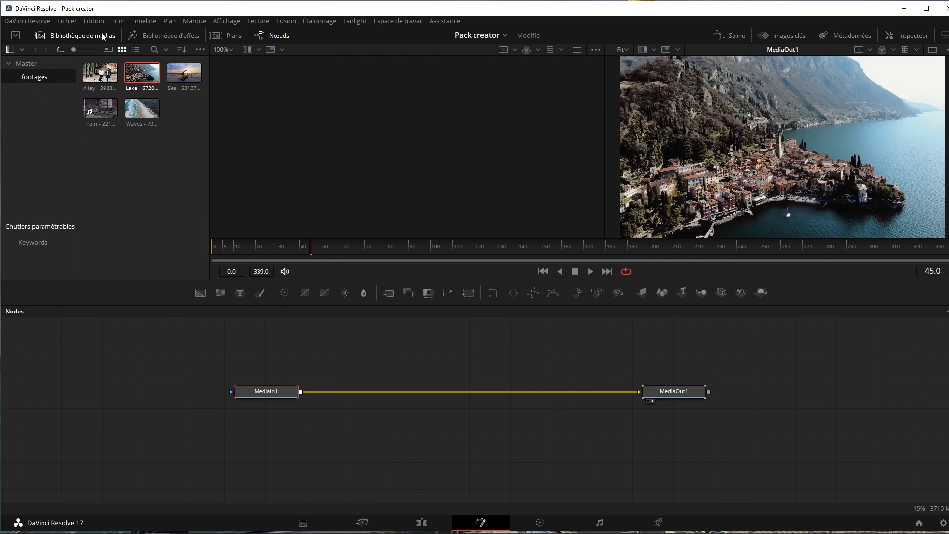
- Add the Callout_08 template from the SUP_Elements Callouts titles to the Lake clip's node graph, above the existing connection
{"action": "left_click", "coordinate": [178, 35]}
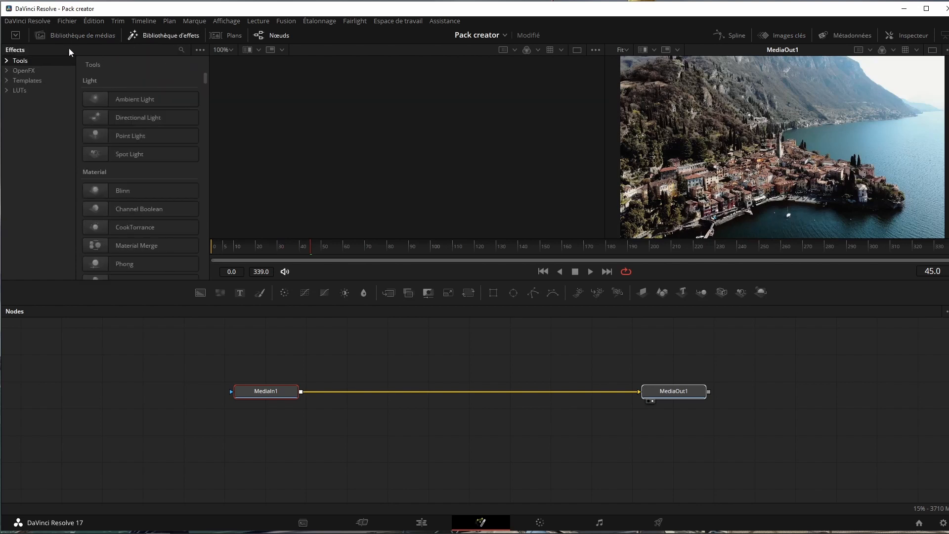
{"action": "left_click", "coordinate": [7, 81]}
{"action": "left_click", "coordinate": [15, 91]}
{"action": "left_click", "coordinate": [27, 121]}
{"action": "left_click", "coordinate": [37, 131]}
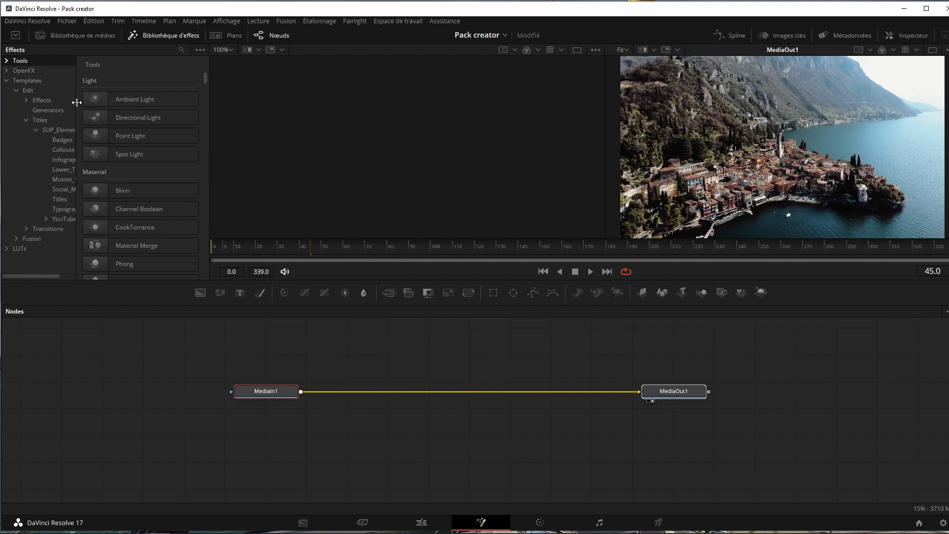
{"action": "left_click", "coordinate": [64, 149]}
{"action": "left_click_drag", "start_coordinate": [144, 232], "coordinate": [189, 262]}
{"action": "left_click_drag", "start_coordinate": [433, 352], "coordinate": [434, 352]}
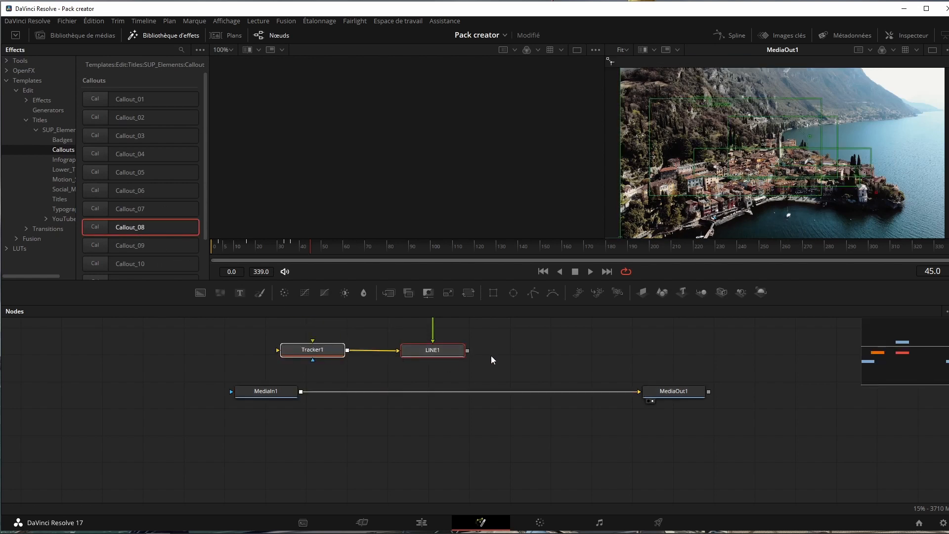
- Route MediaIn1 into Tracker1 and connect LINE1's output to MediaOut1 so the callout overlays the Lake clip
{"action": "scroll", "coordinate": [491, 355], "scroll_direction": "down", "scroll_amount": 3}
{"action": "scroll", "coordinate": [488, 357], "scroll_direction": "up", "scroll_amount": 1}
{"action": "scroll", "coordinate": [446, 358], "scroll_direction": "up", "scroll_amount": 2}
{"action": "scroll", "coordinate": [446, 357], "scroll_direction": "up", "scroll_amount": 3}
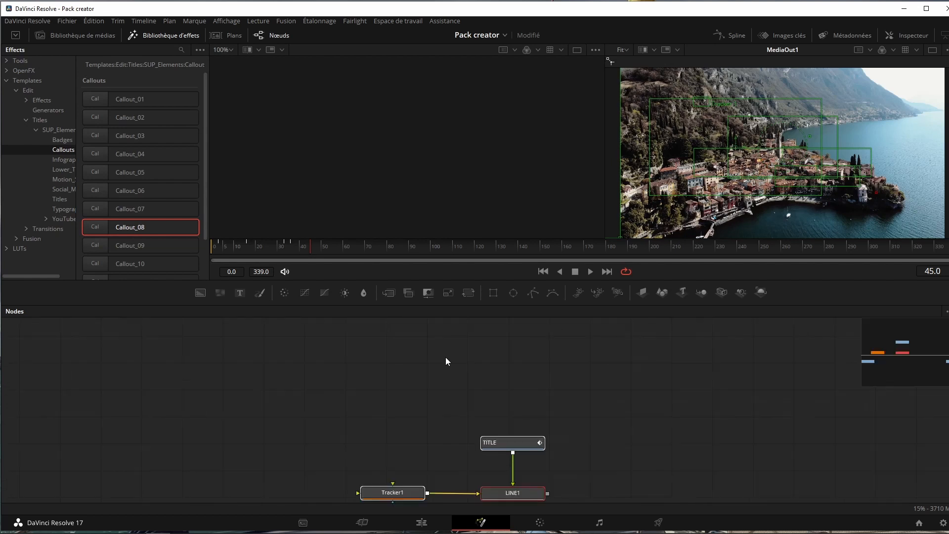
{"action": "scroll", "coordinate": [446, 357], "scroll_direction": "down", "scroll_amount": 3}
{"action": "left_click_drag", "start_coordinate": [261, 445], "coordinate": [202, 445]}
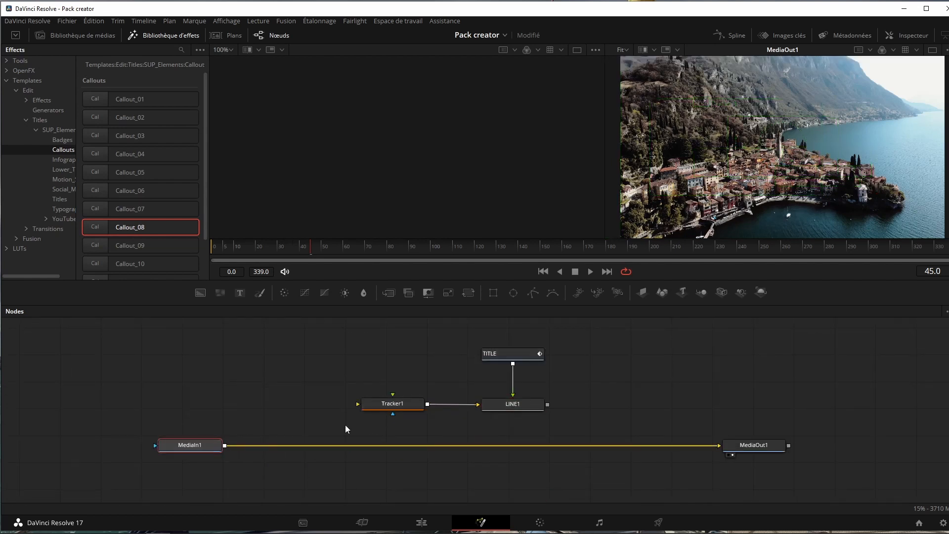
{"action": "left_click_drag", "start_coordinate": [718, 449], "coordinate": [358, 406]}
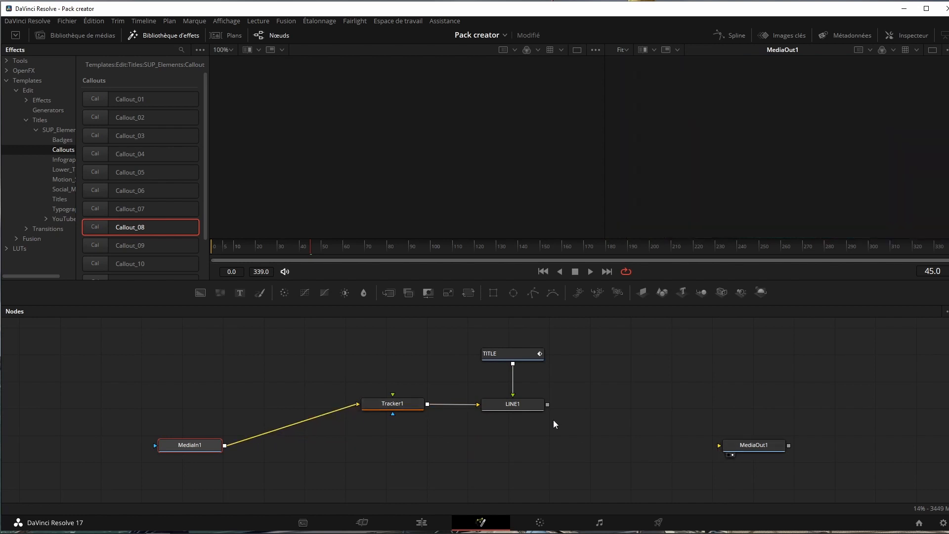
{"action": "left_click_drag", "start_coordinate": [548, 404], "coordinate": [721, 447]}
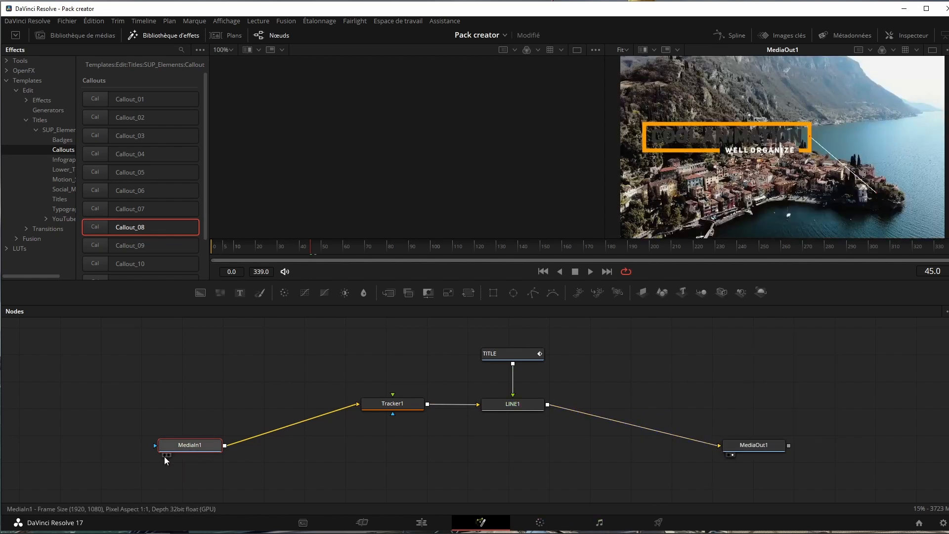
- Display MediaIn1 in the first viewer, show the Inspector, and line up MediaIn1 and MediaOut1 with the Tracker1 and LINE1 nodes
{"action": "left_click", "coordinate": [164, 455]}
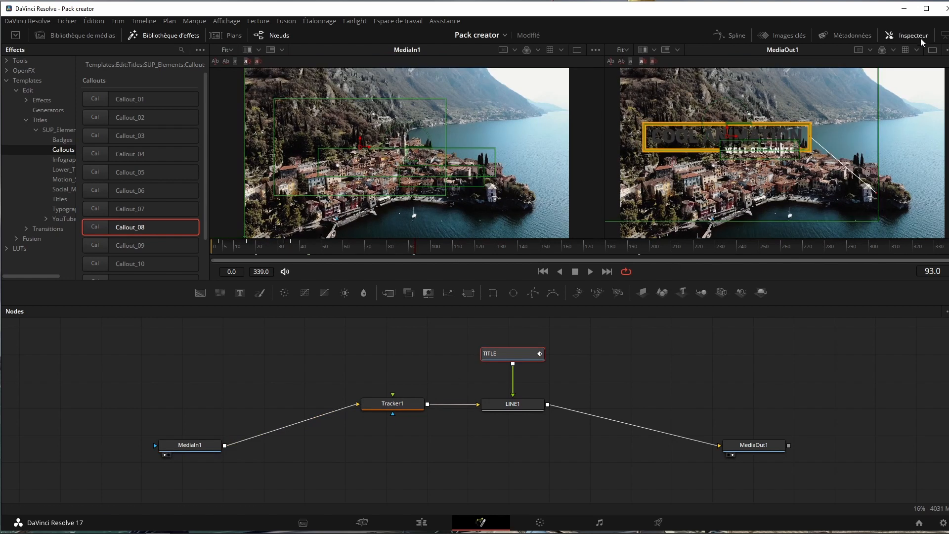
{"action": "left_click", "coordinate": [921, 39]}
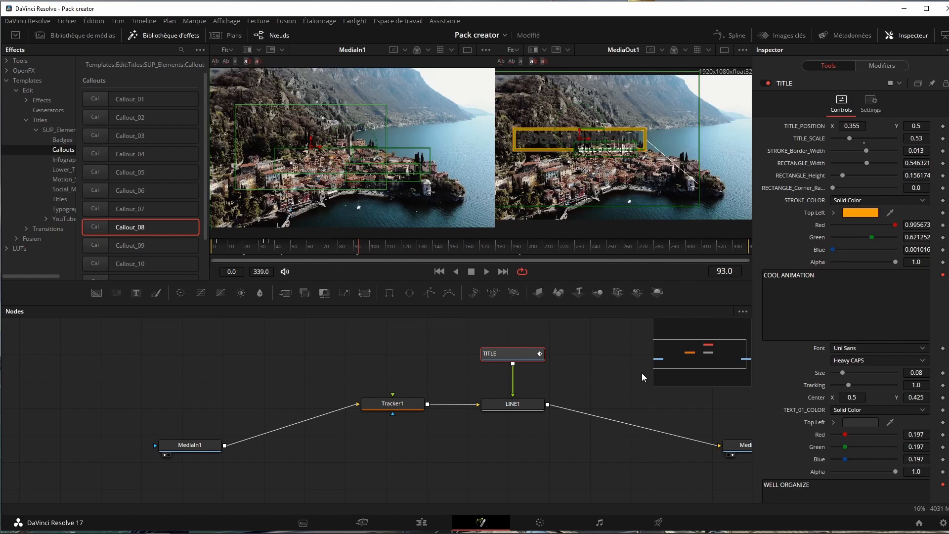
{"action": "left_click_drag", "start_coordinate": [198, 445], "coordinate": [283, 401]}
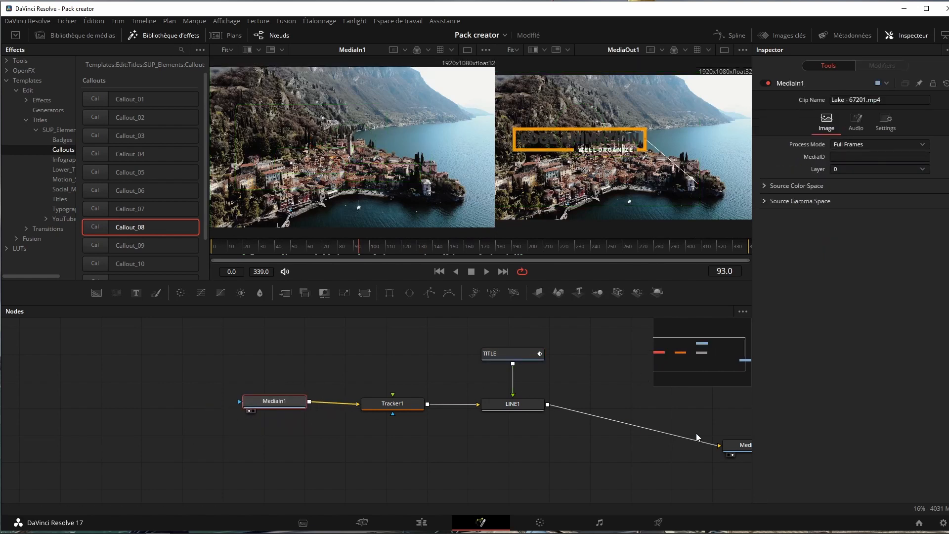
{"action": "left_click_drag", "start_coordinate": [740, 450], "coordinate": [611, 400]}
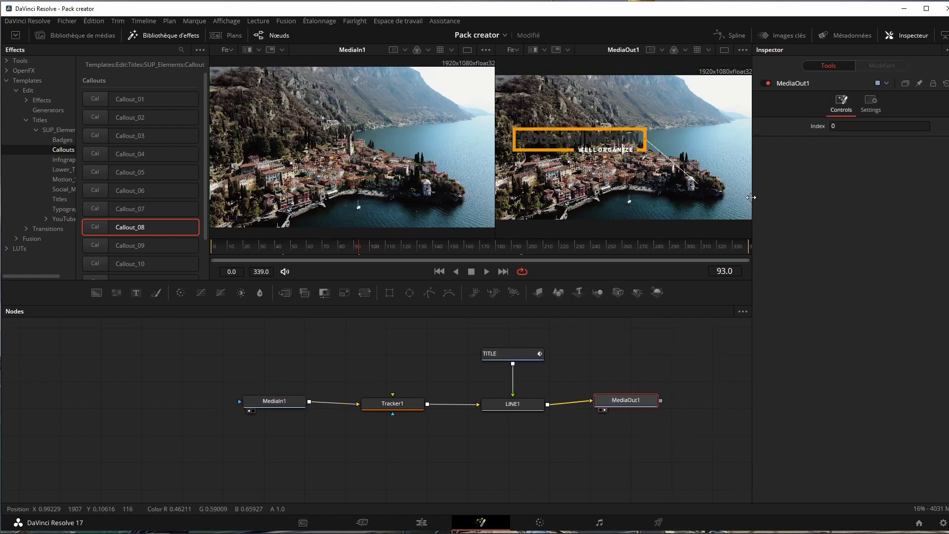
- Widen the Inspector, hide the effects library, and display the TITLE node enlarged in the first viewer
{"action": "left_click_drag", "start_coordinate": [751, 197], "coordinate": [702, 198]}
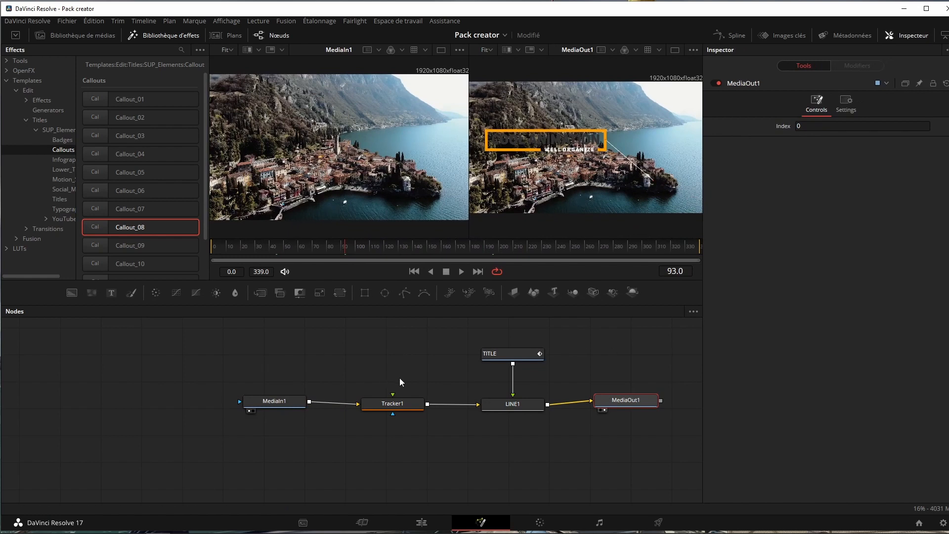
{"action": "left_click", "coordinate": [189, 37]}
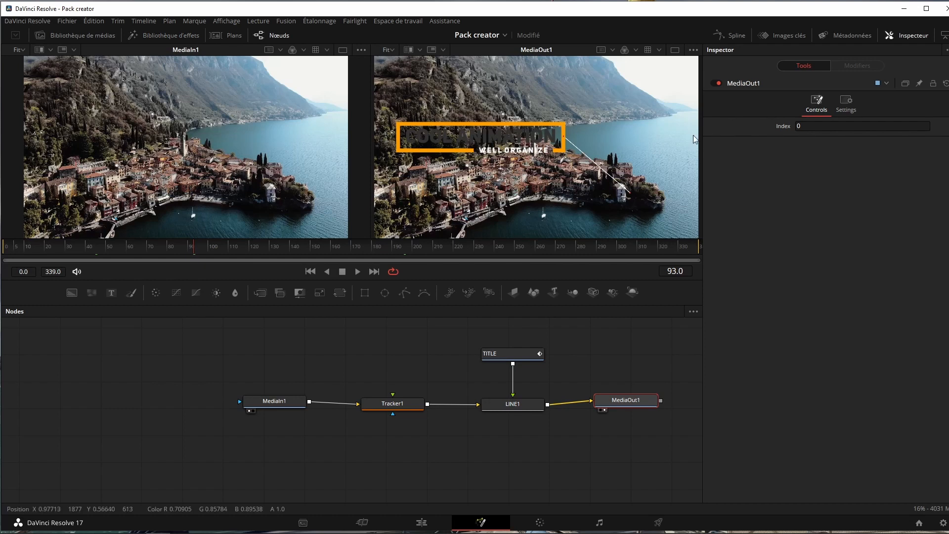
{"action": "left_click", "coordinate": [274, 403]}
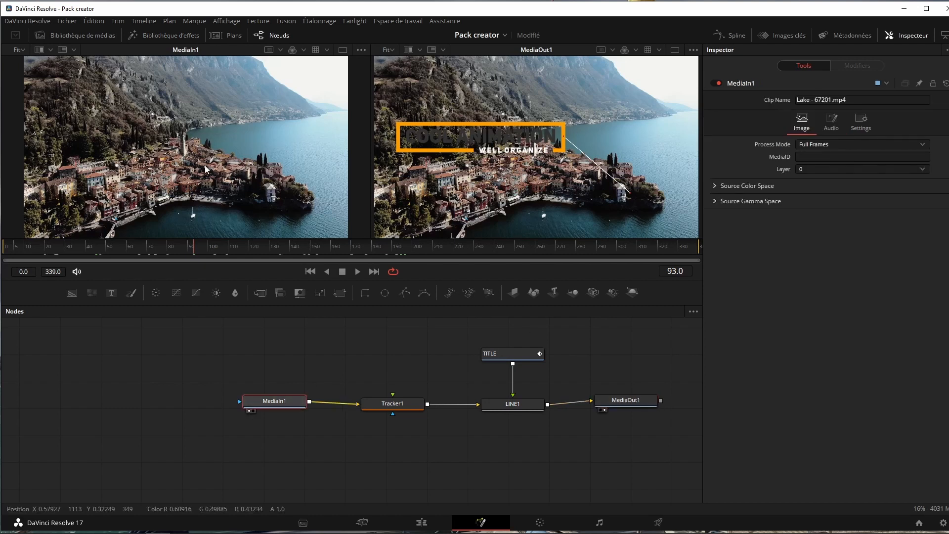
{"action": "left_click", "coordinate": [507, 360]}
{"action": "left_click", "coordinate": [489, 364]}
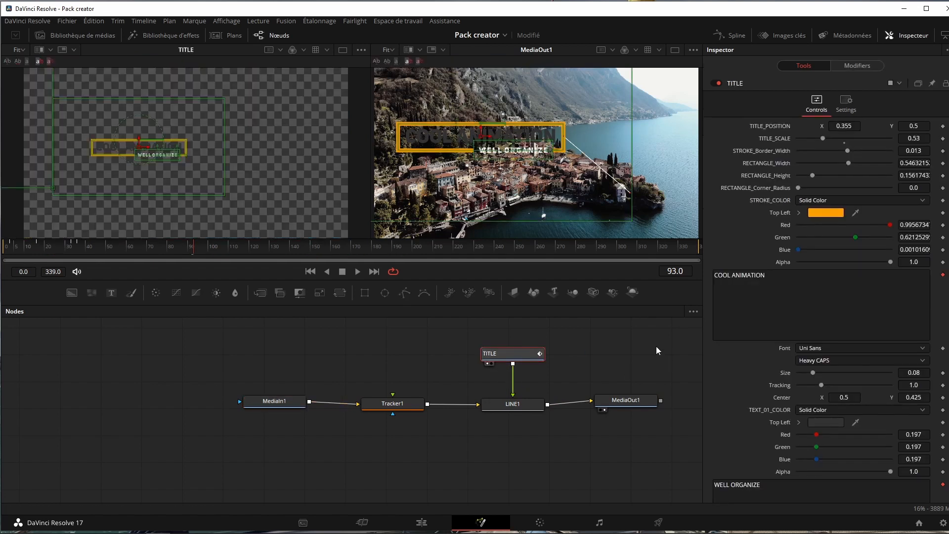
{"action": "scroll", "coordinate": [146, 159], "scroll_direction": "up", "scroll_amount": 3}
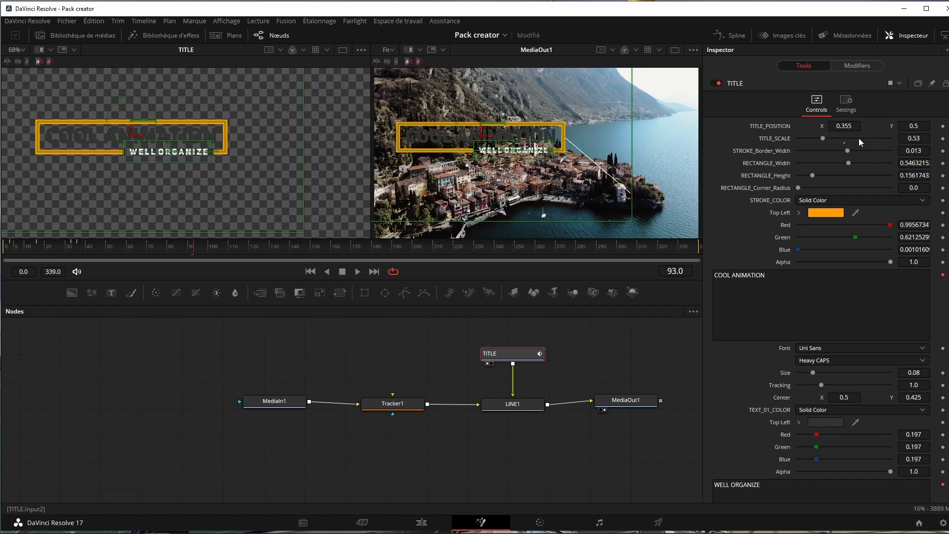
- Set the TITLE node's stroke colour to dark blue from the basic colours
{"action": "left_click", "coordinate": [825, 212]}
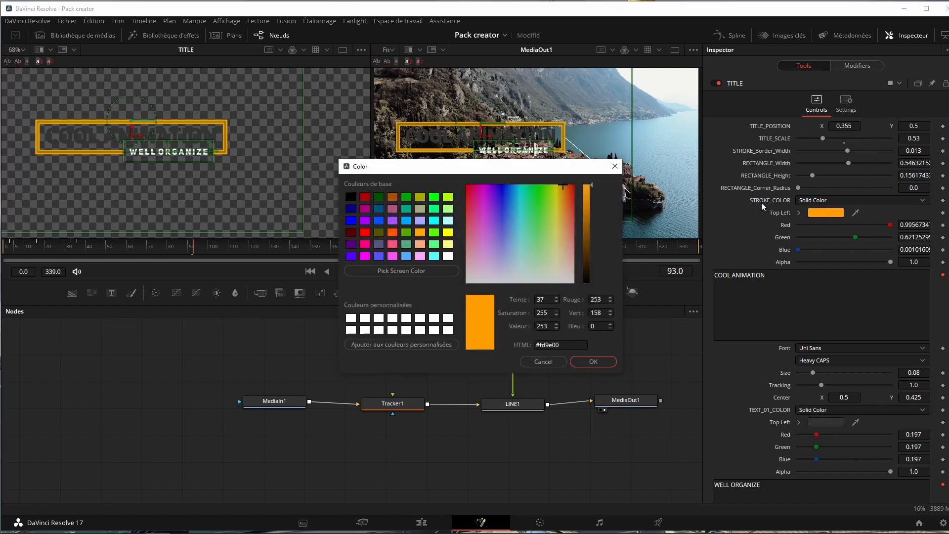
{"action": "left_click", "coordinate": [352, 210]}
{"action": "left_click", "coordinate": [593, 362]}
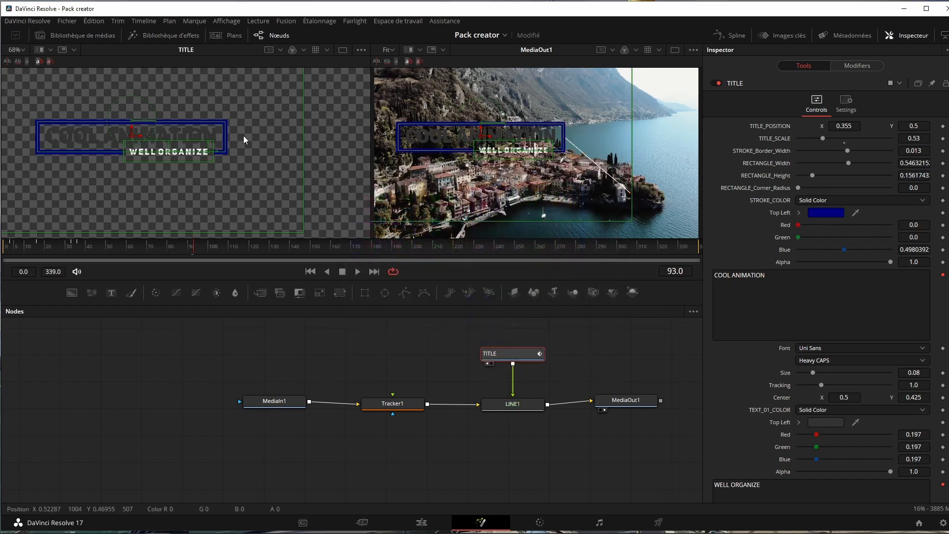
- Set the callout's first text to "Effet Call OUT" in white with a size of 0.0795
{"action": "scroll", "coordinate": [859, 371], "scroll_direction": "down", "scroll_amount": 4}
{"action": "left_click_drag", "start_coordinate": [778, 158], "coordinate": [655, 161]}
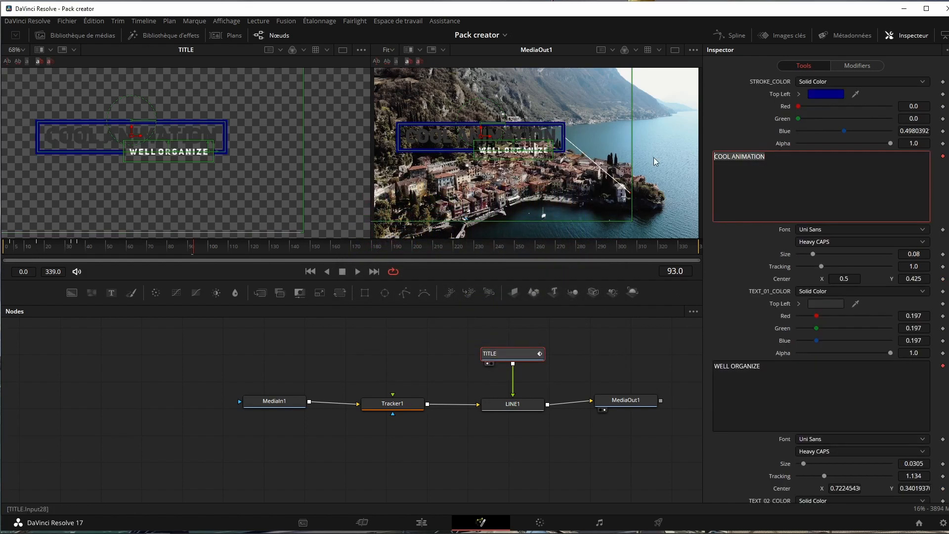
{"action": "type", "text": "Effet Call OUT"}
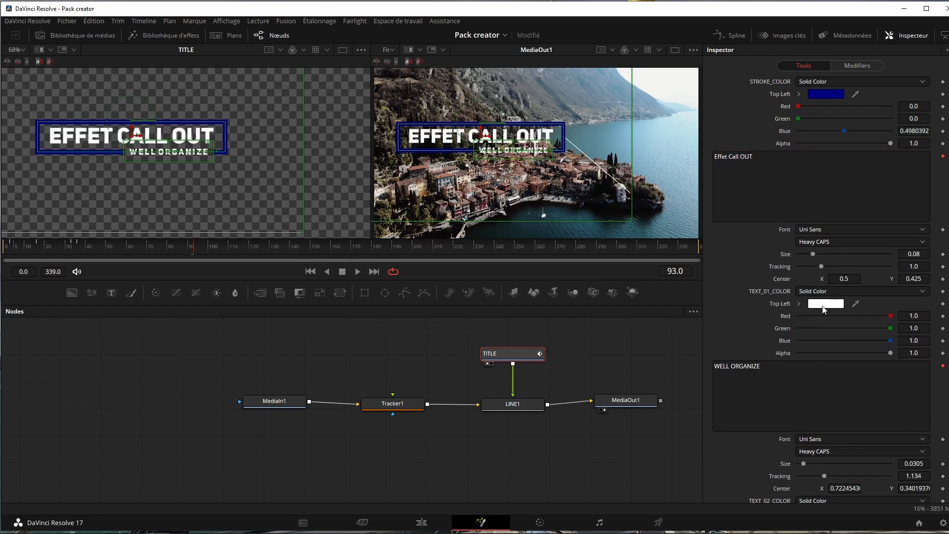
{"action": "left_click_drag", "start_coordinate": [813, 254], "coordinate": [813, 254]}
- Replace the callout's second text "WELL ORGANIZE" with "Suivi d'objet"
{"action": "left_click_drag", "start_coordinate": [772, 367], "coordinate": [693, 359]}
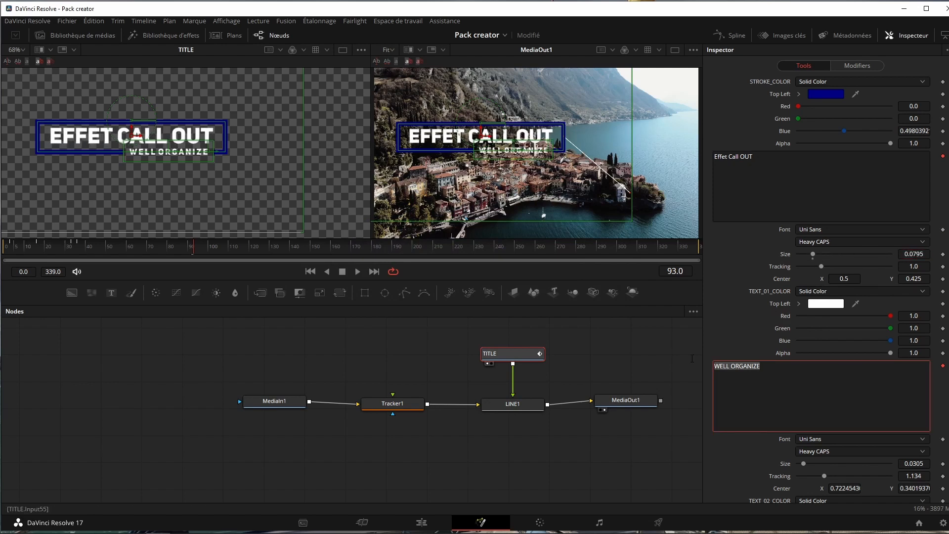
{"action": "type", "text": "Suivi d'objet"}
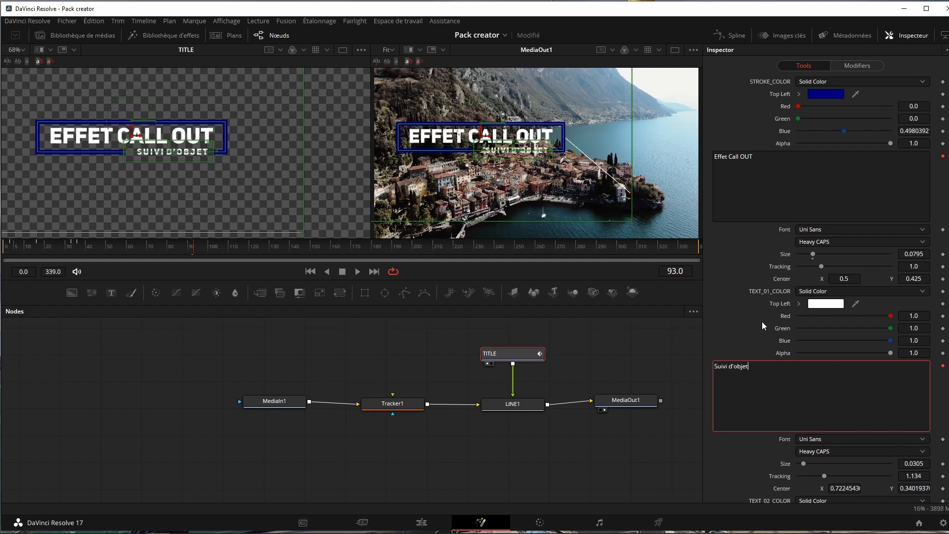
{"action": "left_click", "coordinate": [530, 151]}
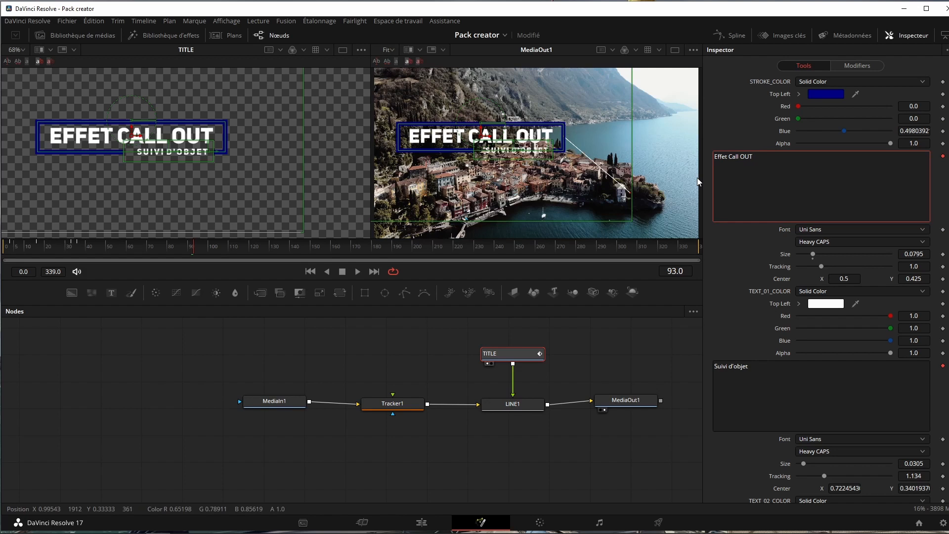
- Set LINE1's Point 0 X to 0.75521 and its Point 1 X to 0.596745
{"action": "left_click", "coordinate": [532, 402]}
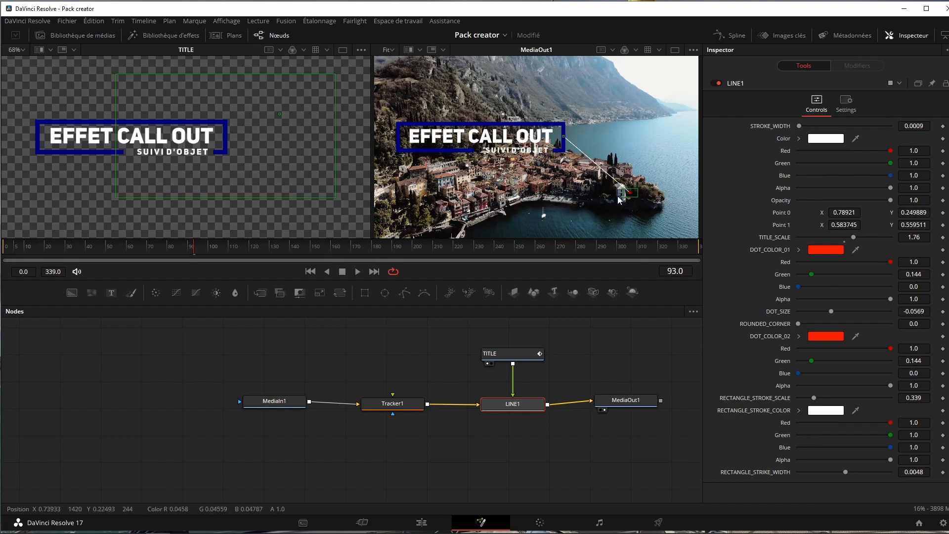
{"action": "mouse_move", "coordinate": [847, 213]}
{"action": "left_mouse_down"}
{"action": "mouse_move", "coordinate": [799, 214]}
{"action": "mouse_move", "coordinate": [787, 225]}
{"action": "mouse_move", "coordinate": [850, 225]}
{"action": "left_mouse_up"}
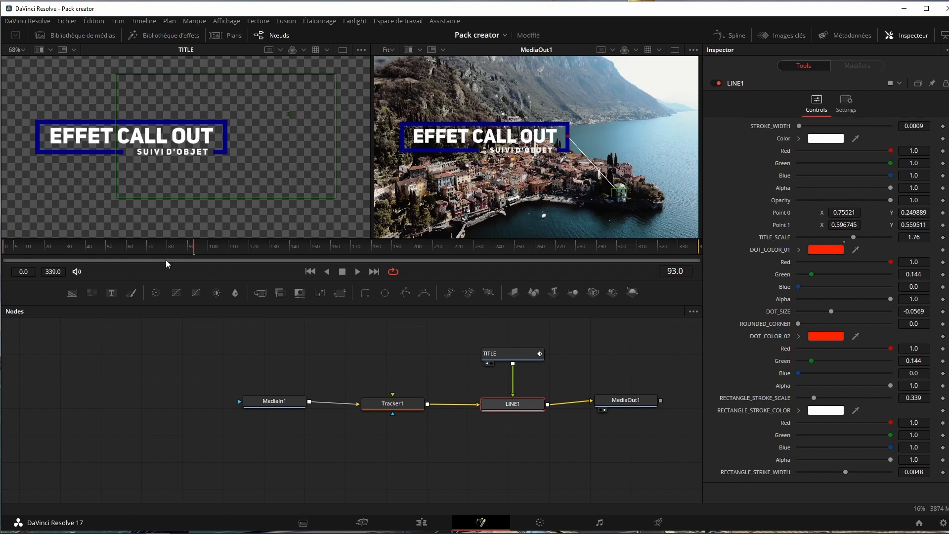
- Scrub through the composition to examine the callout's animation and the line's end point against the moving white building
{"action": "left_click", "coordinate": [19, 249]}
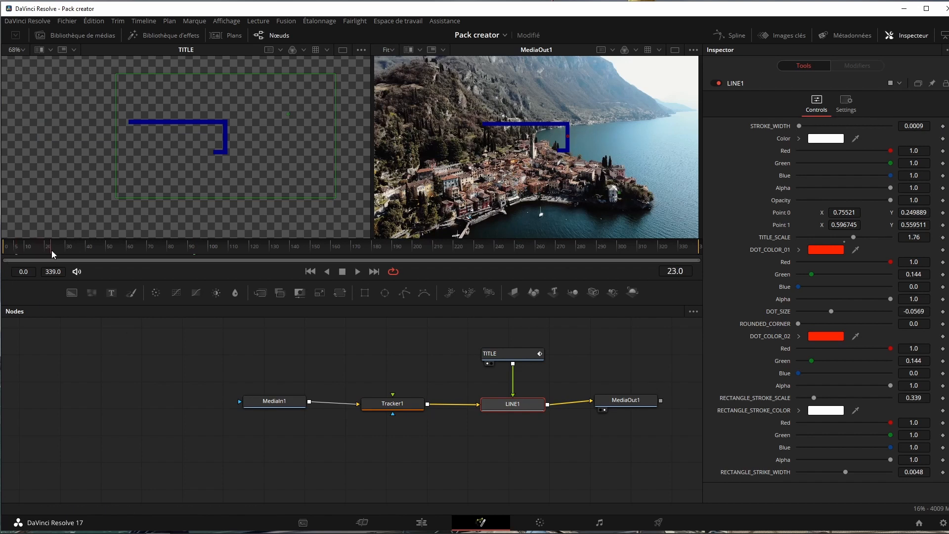
{"action": "left_click_drag", "start_coordinate": [83, 250], "coordinate": [93, 251]}
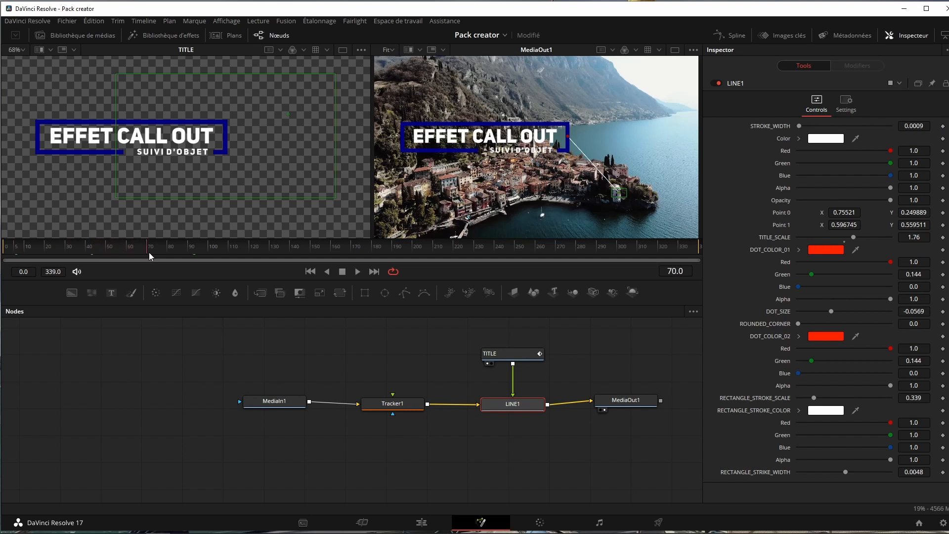
{"action": "left_click_drag", "start_coordinate": [188, 252], "coordinate": [284, 252]}
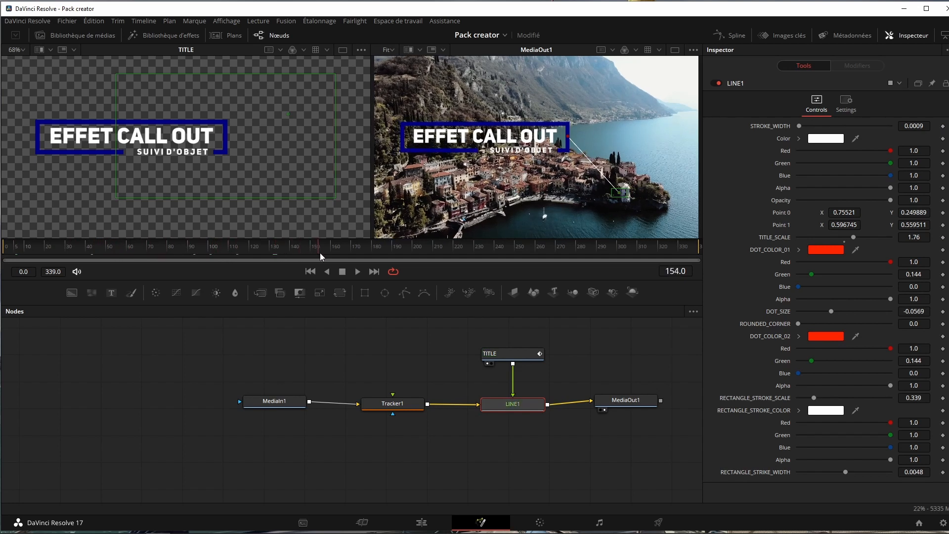
{"action": "left_click_drag", "start_coordinate": [342, 255], "coordinate": [545, 248]}
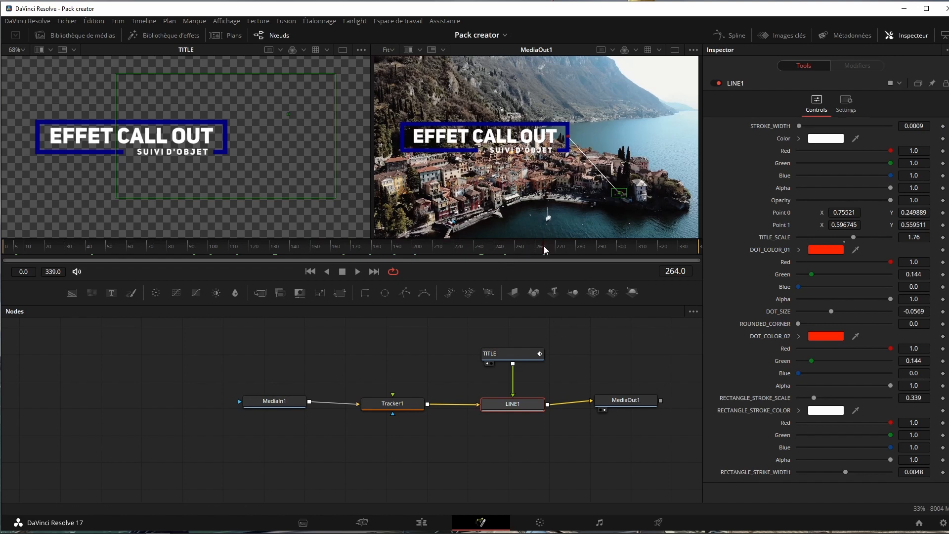
{"action": "left_click_drag", "start_coordinate": [519, 253], "coordinate": [53, 255]}
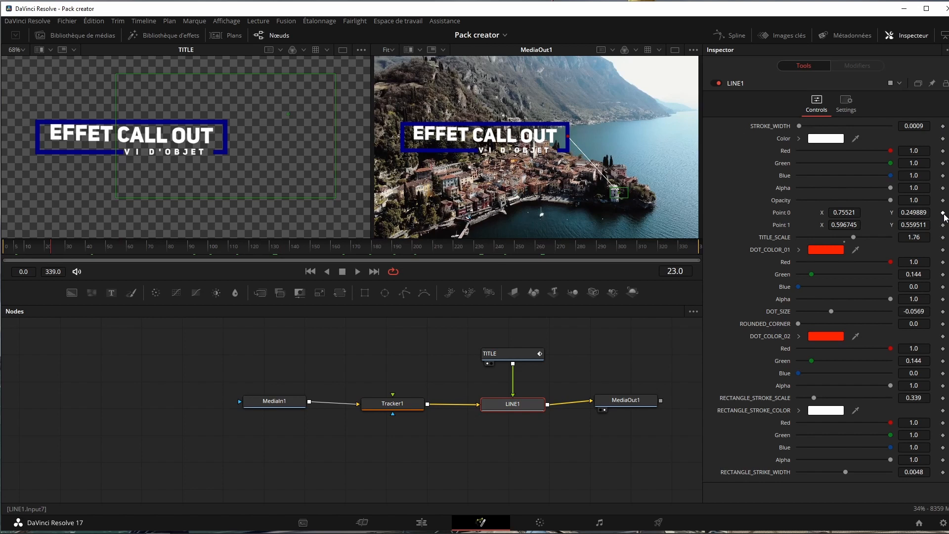
{"action": "left_click_drag", "start_coordinate": [123, 251], "coordinate": [154, 249]}
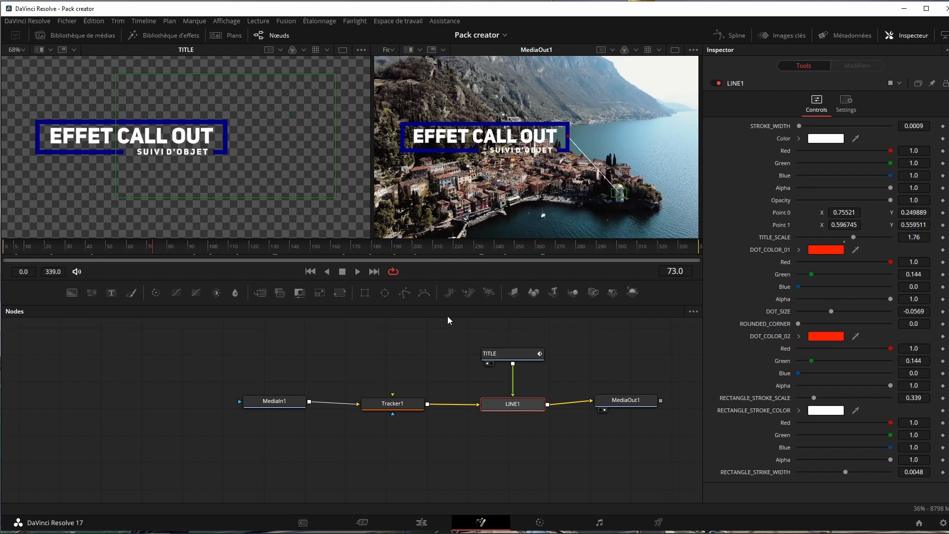
- Show Tracker1 in the first viewer and fit its pattern box around the white waterfront building, with pattern height about 0.111 and search area about 0.076 by 0.159
{"action": "left_click", "coordinate": [392, 404]}
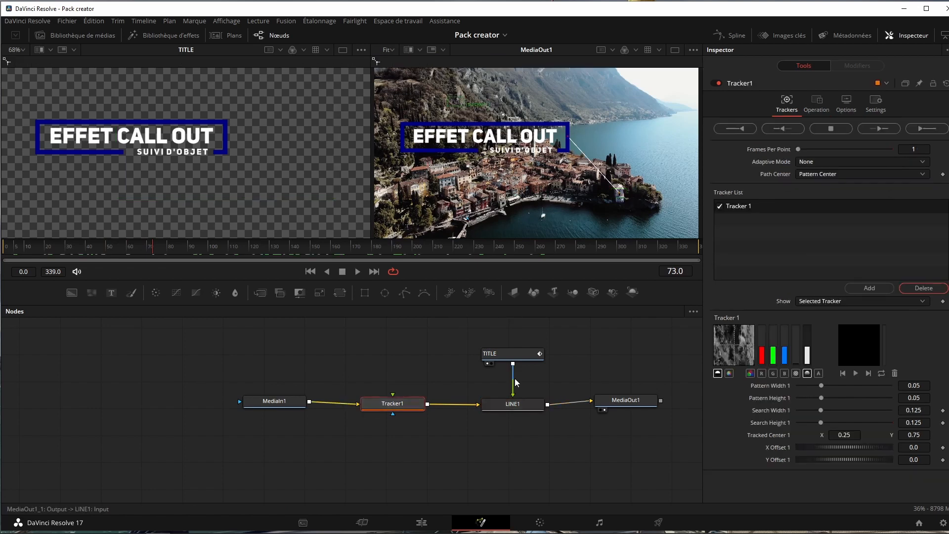
{"action": "key", "text": "1"}
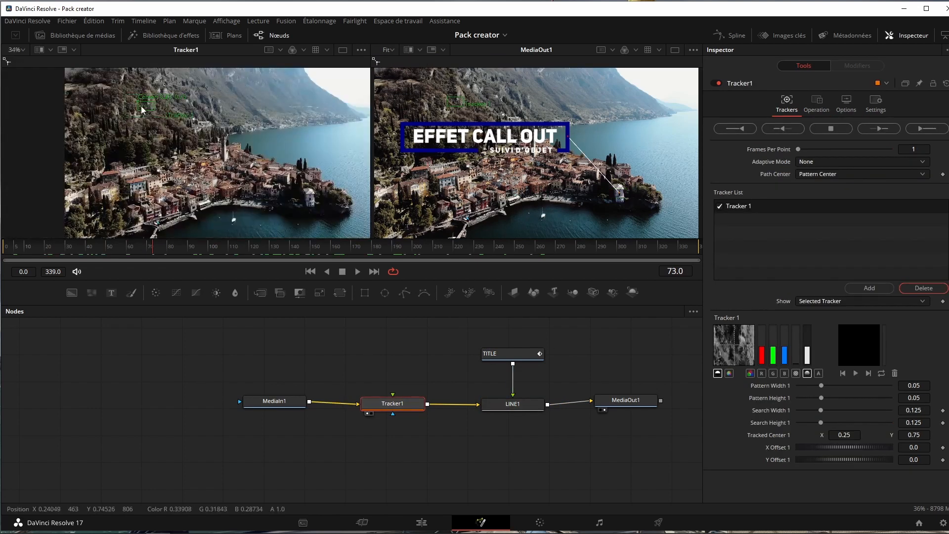
{"action": "left_click_drag", "start_coordinate": [140, 105], "coordinate": [307, 195]}
{"action": "scroll", "coordinate": [316, 209], "scroll_direction": "up", "scroll_amount": 6}
{"action": "left_click_drag", "start_coordinate": [277, 146], "coordinate": [280, 191]}
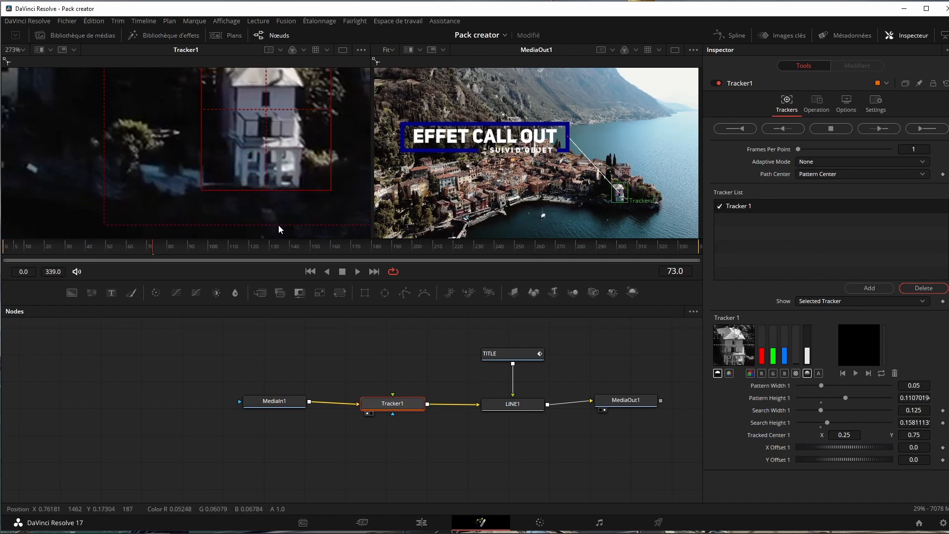
{"action": "scroll", "coordinate": [283, 201], "scroll_direction": "up", "scroll_amount": 3}
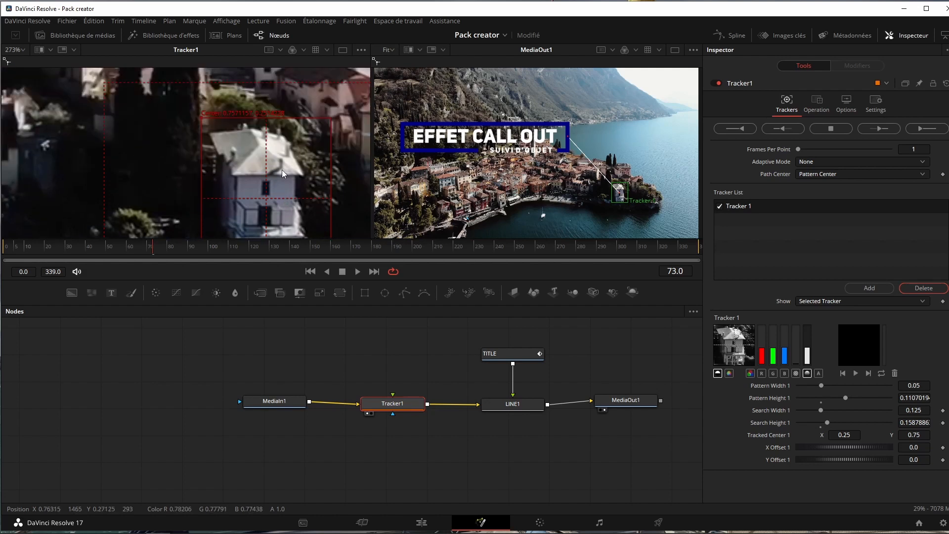
{"action": "scroll", "coordinate": [272, 154], "scroll_direction": "down", "scroll_amount": 3}
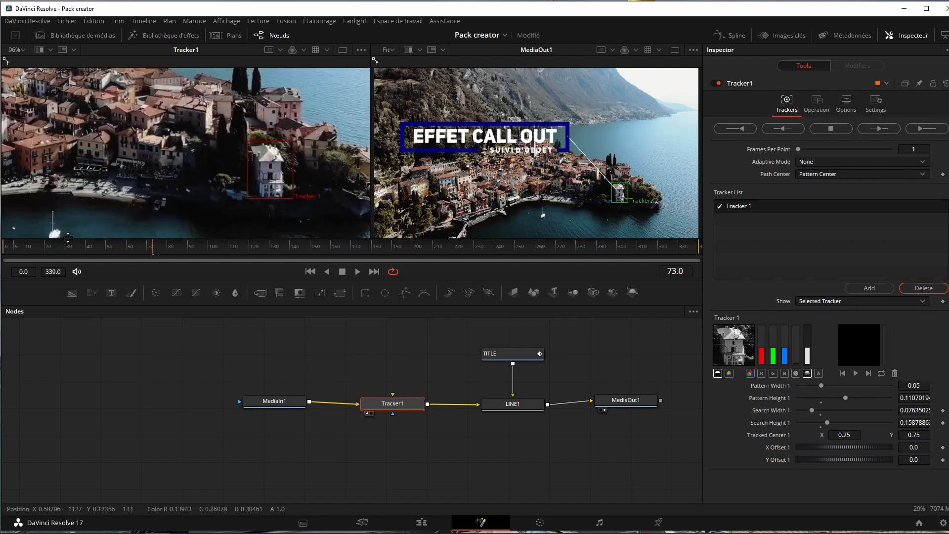
- Realign the tracker box with the white building at frame 0 and track it forward to frame 339
{"action": "left_click_drag", "start_coordinate": [152, 251], "coordinate": [4, 250]}
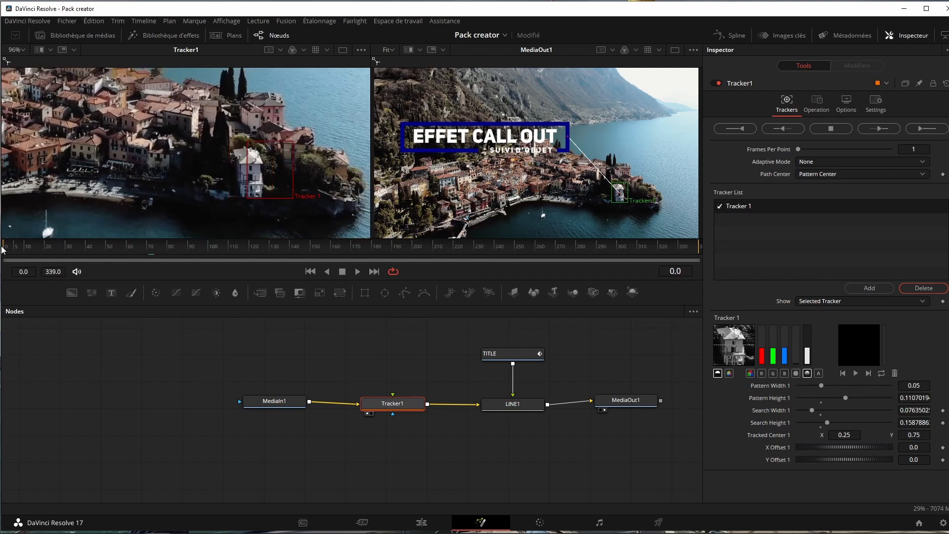
{"action": "left_click_drag", "start_coordinate": [246, 147], "coordinate": [228, 147]}
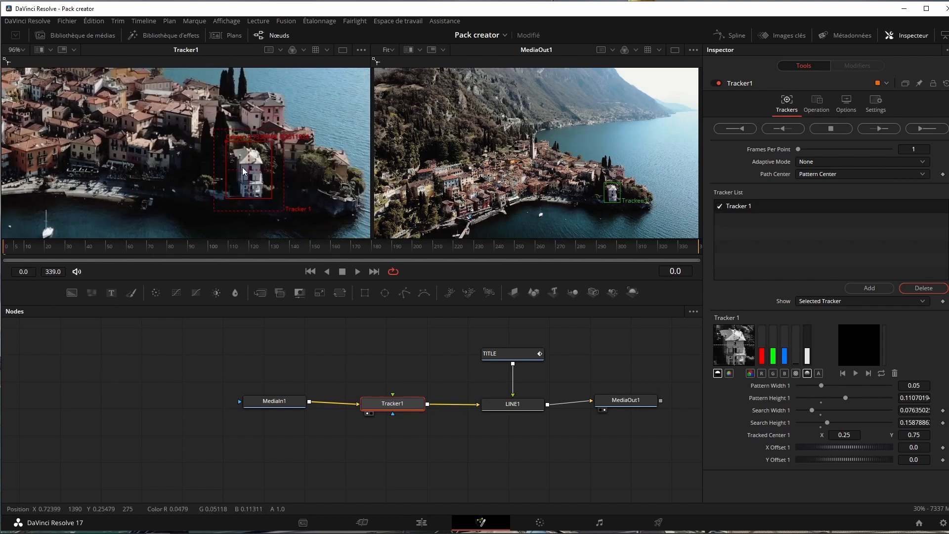
{"action": "scroll", "coordinate": [260, 151], "scroll_direction": "down", "scroll_amount": 4}
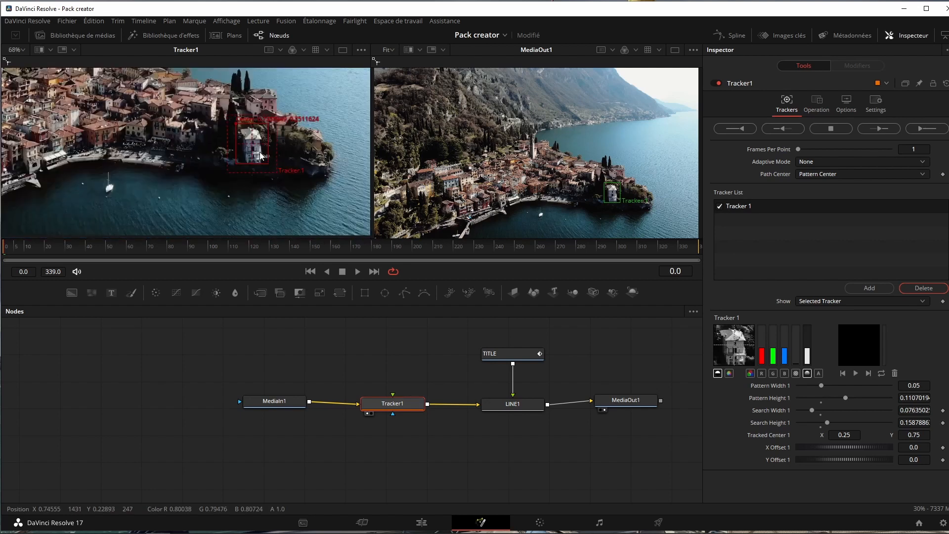
{"action": "scroll", "coordinate": [261, 155], "scroll_direction": "down", "scroll_amount": 1}
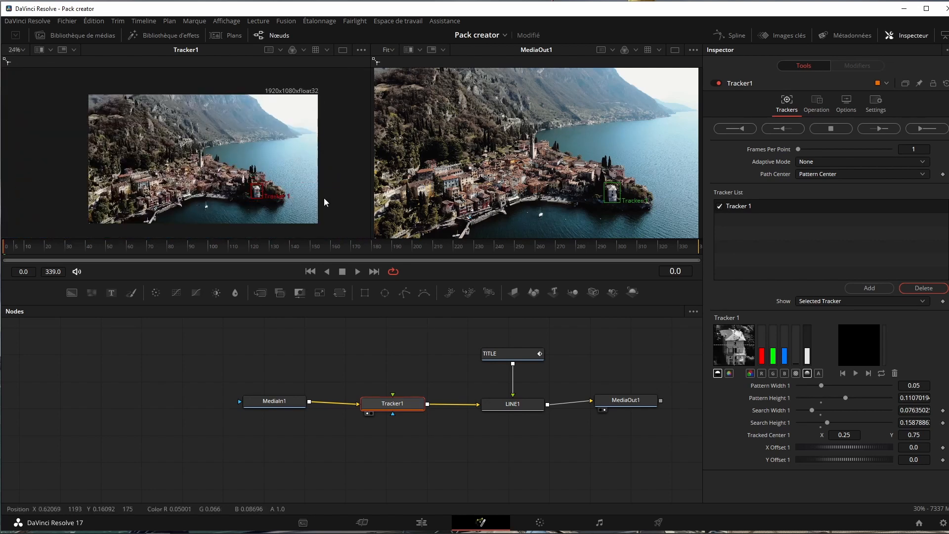
{"action": "left_click", "coordinate": [890, 130]}
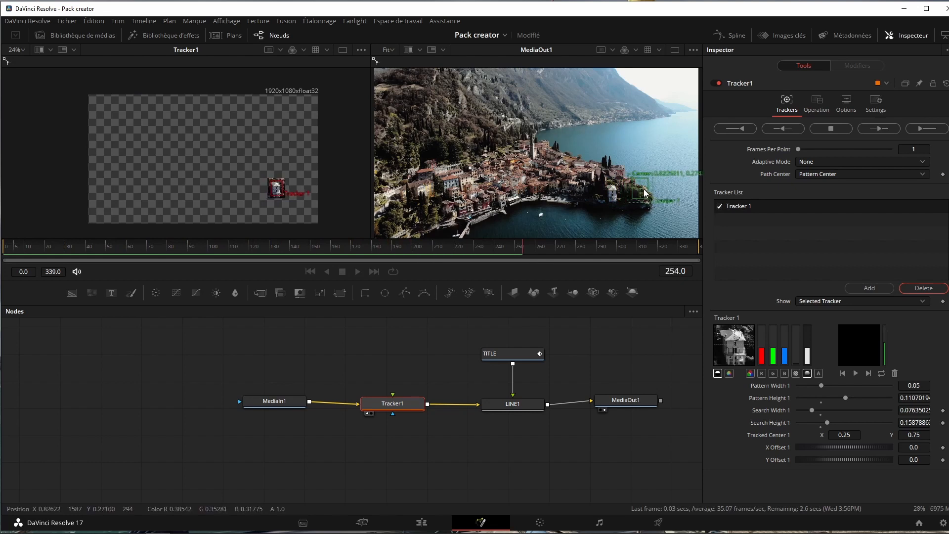
{"action": "left_click", "coordinate": [572, 305]}
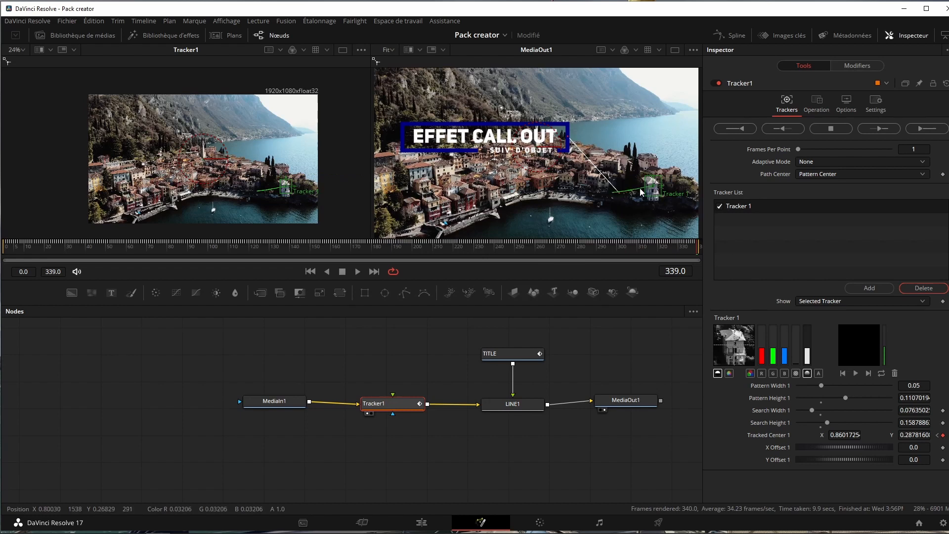
- Scrub through the tracked clip and compare the line's red end dot with the tracker path on the white building
{"action": "left_click_drag", "start_coordinate": [17, 250], "coordinate": [421, 247]}
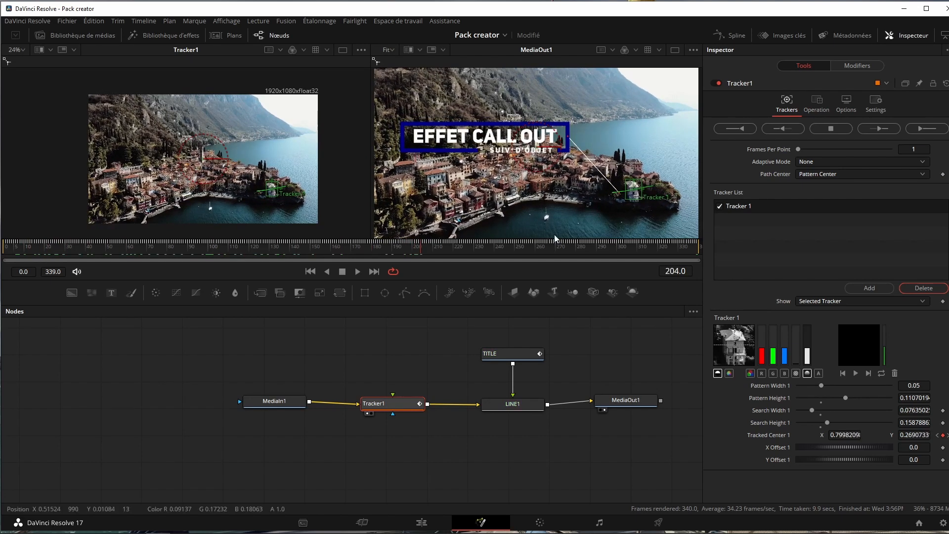
{"action": "scroll", "coordinate": [645, 202], "scroll_direction": "up", "scroll_amount": 5}
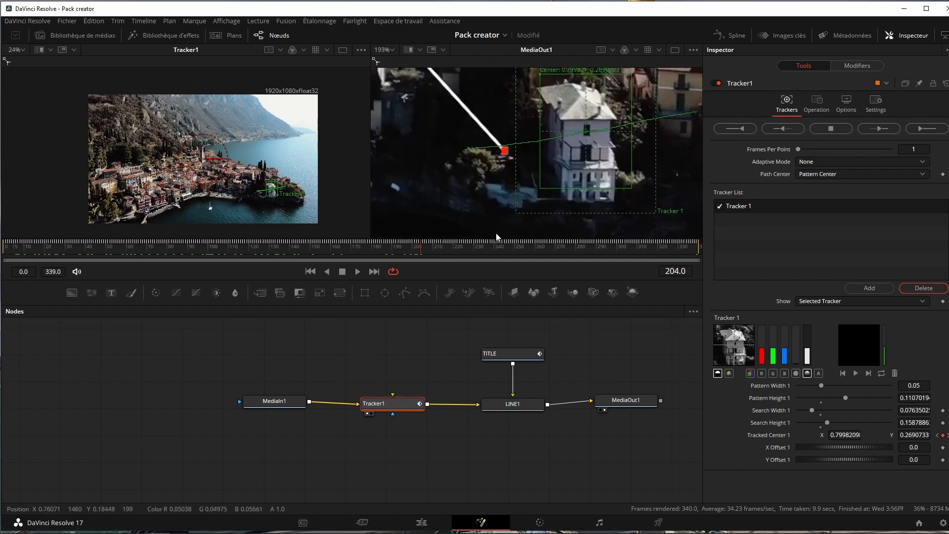
{"action": "left_click_drag", "start_coordinate": [415, 245], "coordinate": [571, 245]}
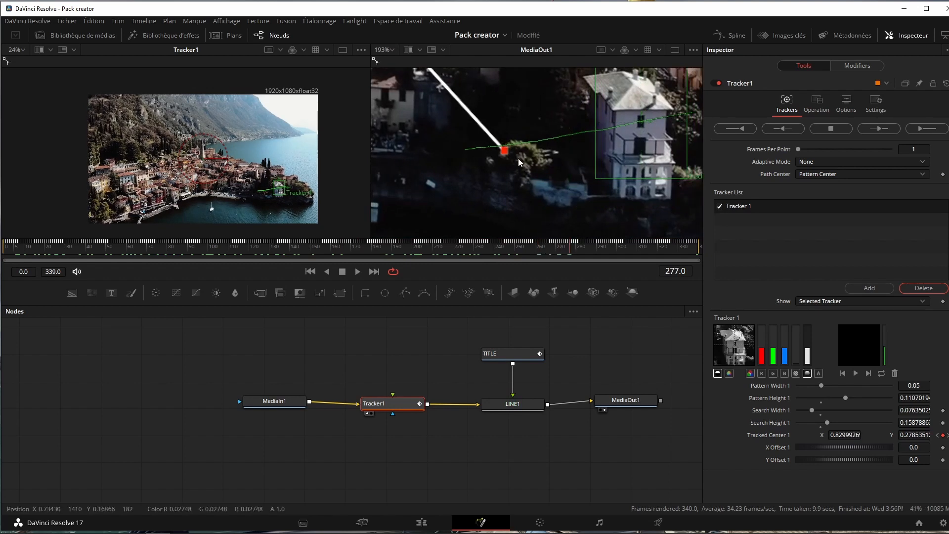
{"action": "scroll", "coordinate": [491, 147], "scroll_direction": "down", "scroll_amount": 5}
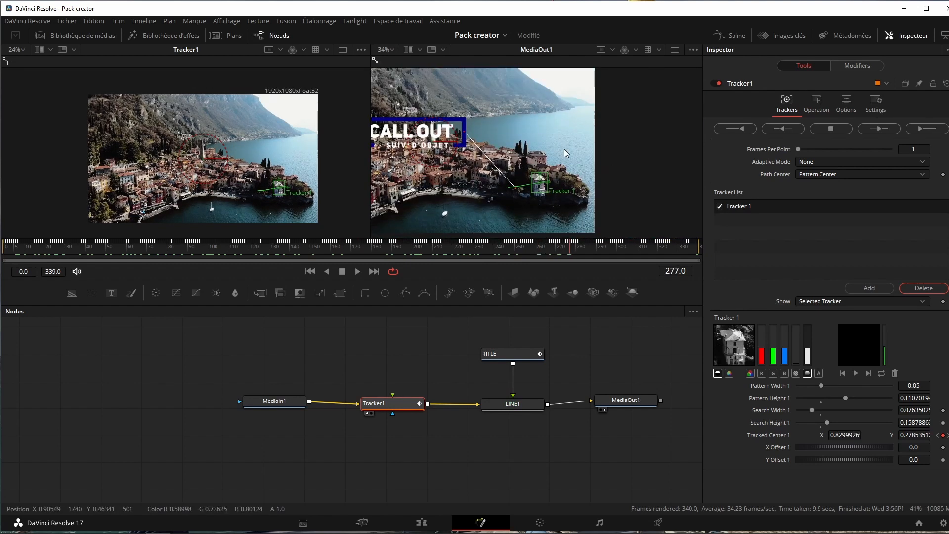
- Connect LINE1's Point 0 to Tracker1Tracker1Path
{"action": "left_click", "coordinate": [502, 405]}
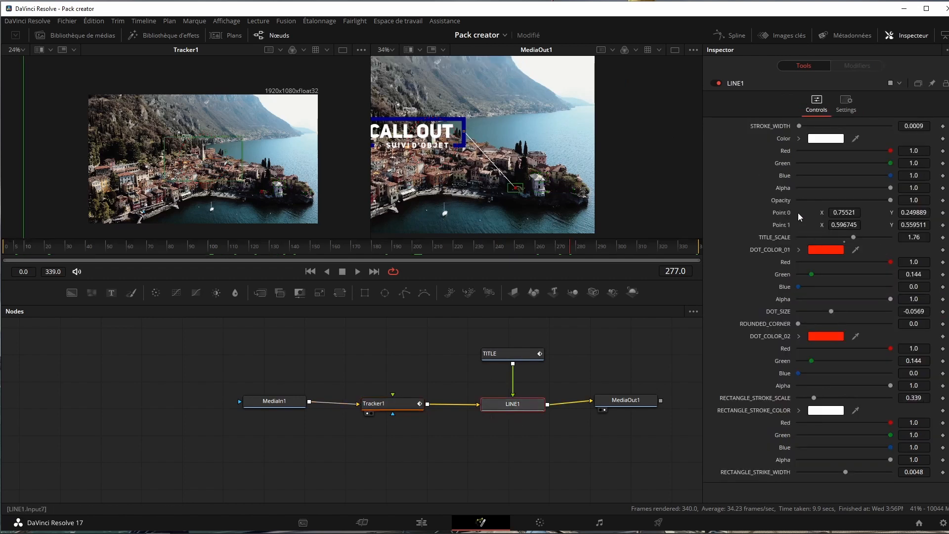
{"action": "right_click", "coordinate": [787, 217]}
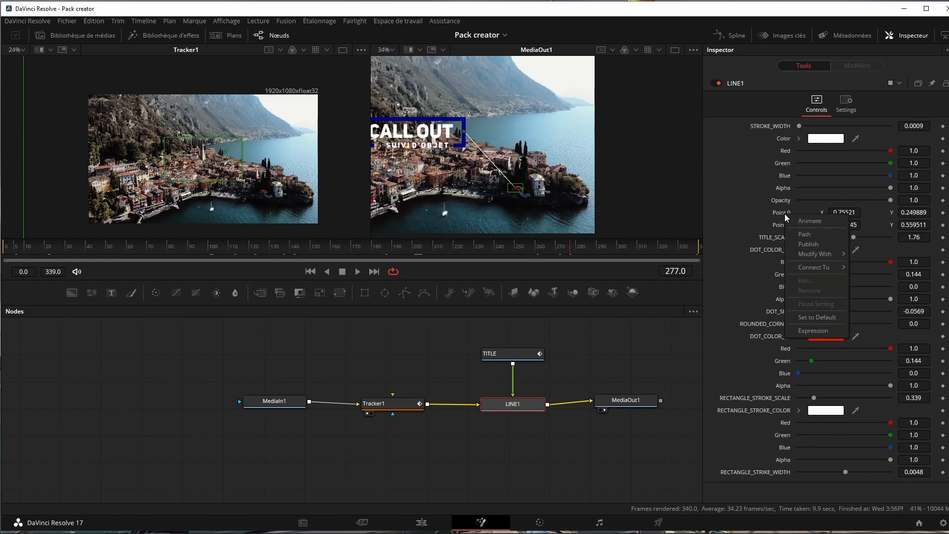
{"action": "mouse_move", "coordinate": [817, 274]}
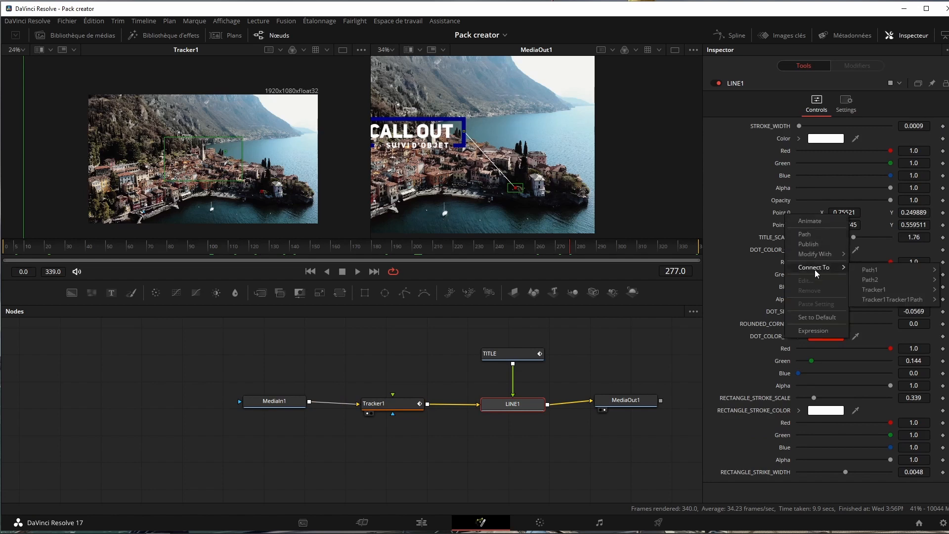
{"action": "left_click", "coordinate": [893, 299]}
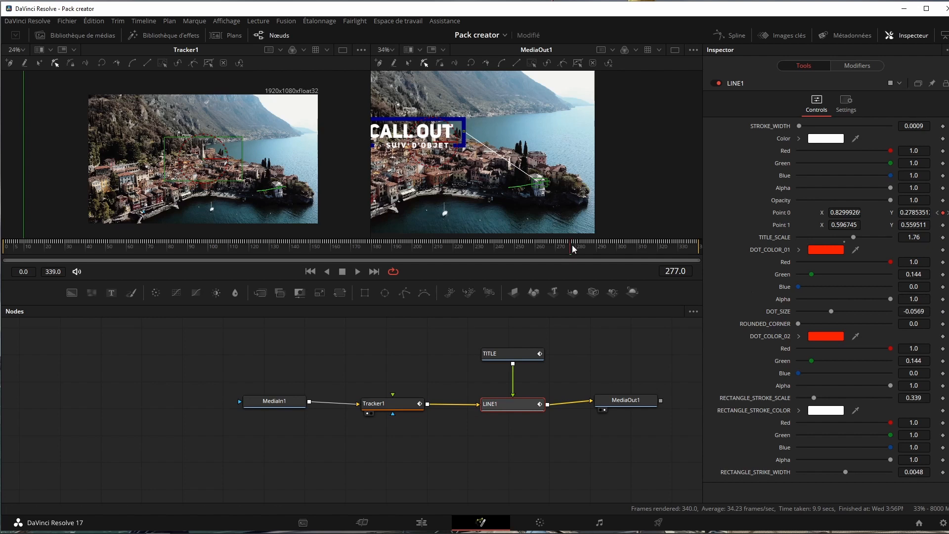
- Review the tracked callout on the lake clip in the Edit page timeline
{"action": "left_click_drag", "start_coordinate": [571, 245], "coordinate": [570, 243]}
{"action": "mouse_move", "coordinate": [559, 360]}
{"action": "left_mouse_down"}
{"action": "mouse_move", "coordinate": [672, 360]}
{"action": "mouse_move", "coordinate": [547, 363]}
{"action": "left_mouse_up"}
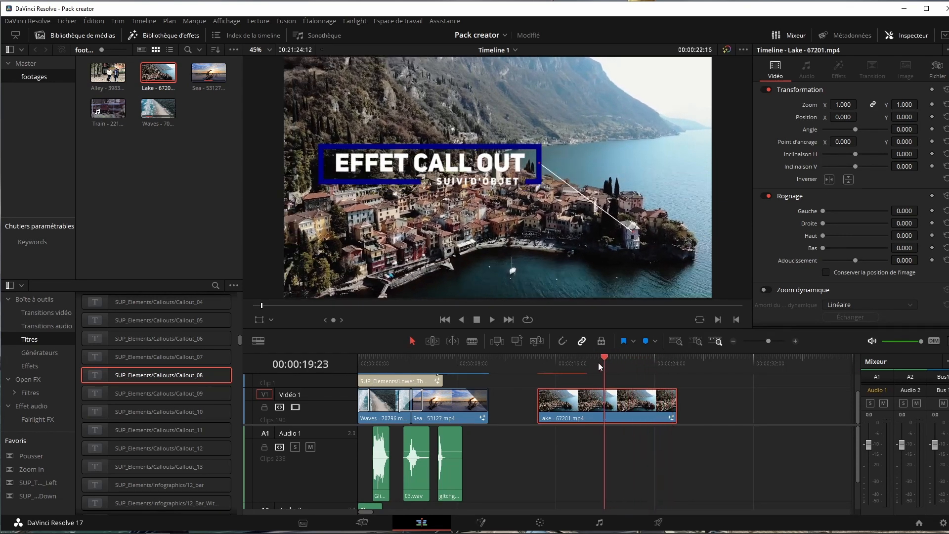
{"action": "left_click", "coordinate": [492, 320]}
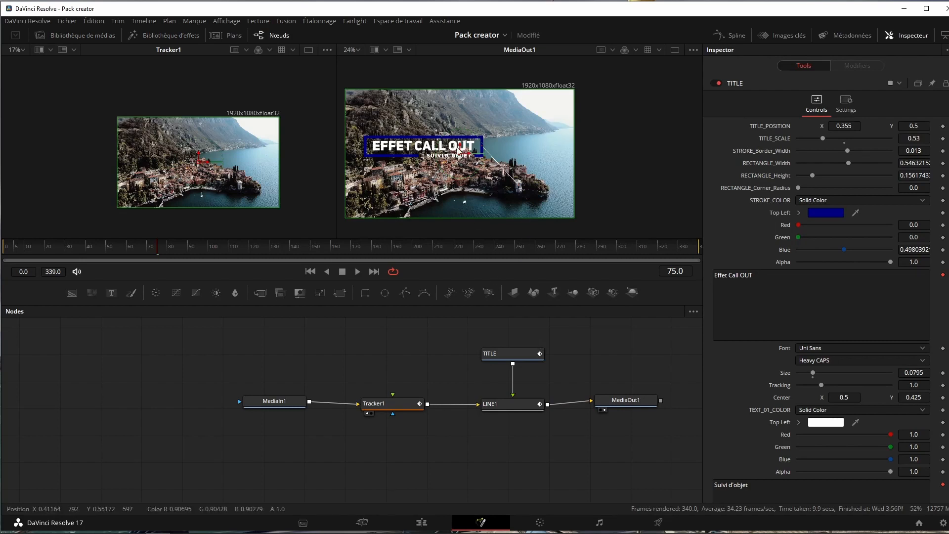
- Reposition the callout title by setting LINE1's Point 1 to X 0.421745 and Y 0.761511
{"action": "left_click", "coordinate": [510, 404]}
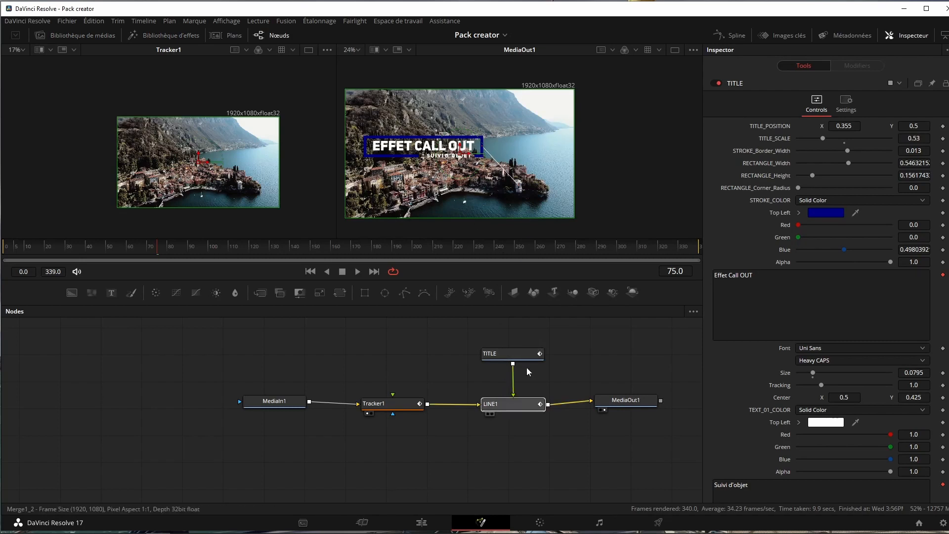
{"action": "left_click_drag", "start_coordinate": [844, 225], "coordinate": [758, 225]}
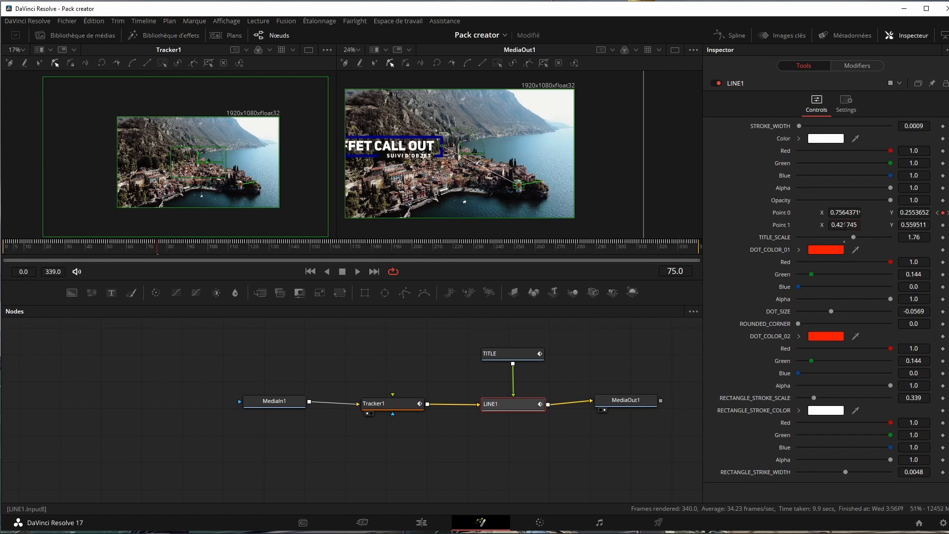
{"action": "left_click_drag", "start_coordinate": [914, 225], "coordinate": [947, 225]}
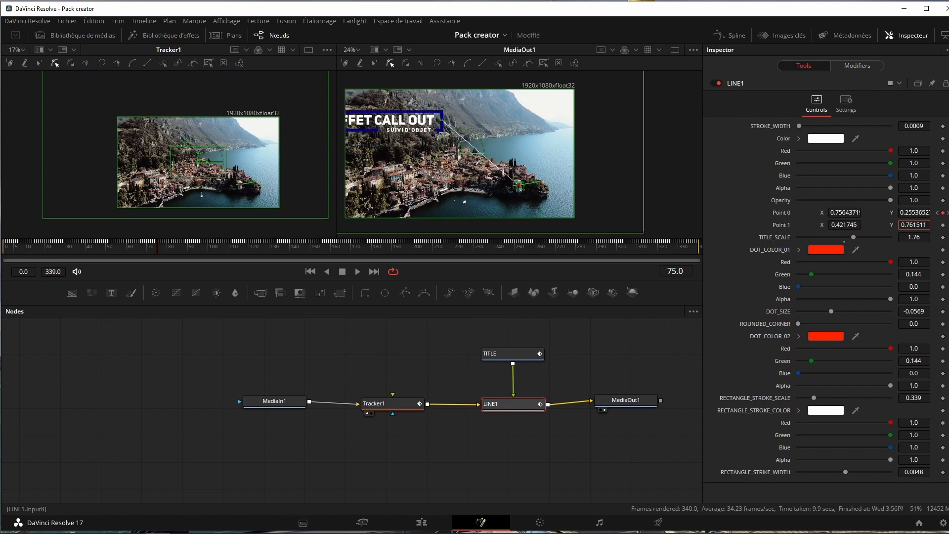
- Move the TITLE node's "Effet Call OUT" text fully into frame, at about X 0.51, Y 0.54
{"action": "left_click", "coordinate": [482, 357]}
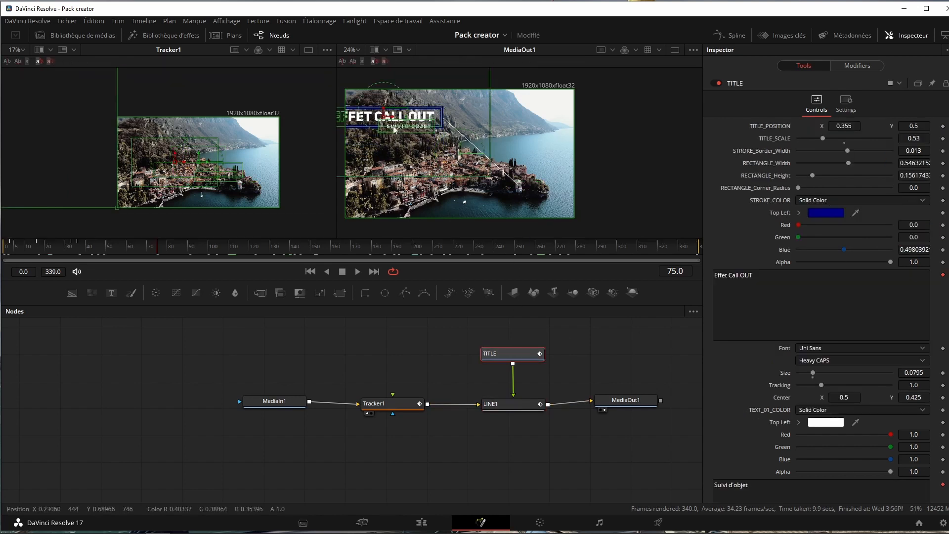
{"action": "left_click_drag", "start_coordinate": [391, 119], "coordinate": [464, 83]}
{"action": "scroll", "coordinate": [430, 133], "scroll_direction": "up", "scroll_amount": 4}
{"action": "scroll", "coordinate": [430, 131], "scroll_direction": "down", "scroll_amount": 1}
{"action": "scroll", "coordinate": [565, 207], "scroll_direction": "down", "scroll_amount": 1}
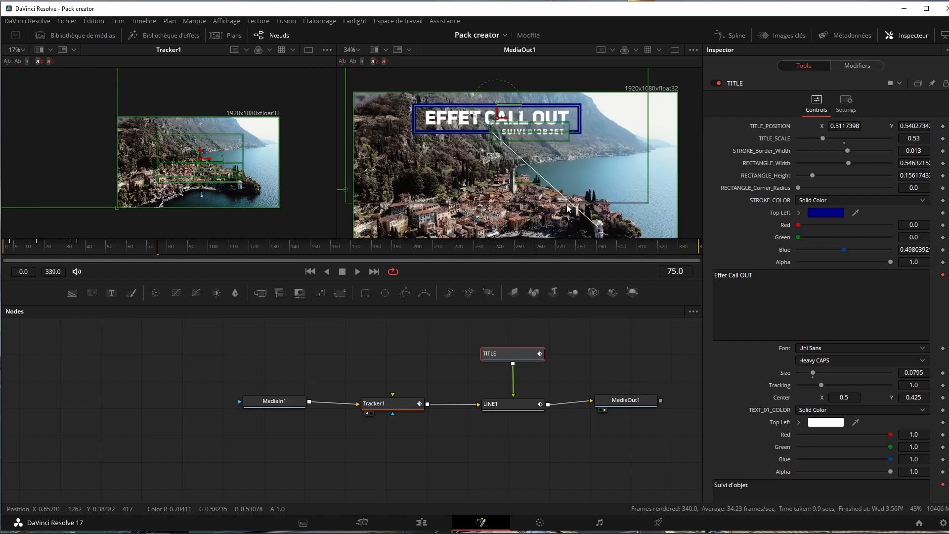
- Return to the Edit page and play the timeline through the lake clip to check the callout
{"action": "left_click", "coordinate": [421, 523]}
{"action": "left_click", "coordinate": [546, 365]}
{"action": "left_click_drag", "start_coordinate": [545, 365], "coordinate": [515, 365]}
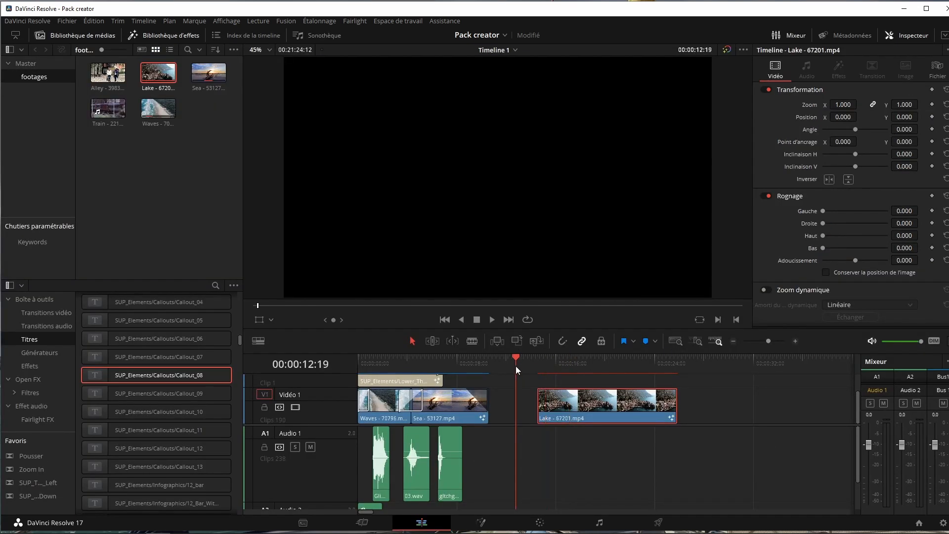
{"action": "left_click", "coordinate": [492, 320]}
{"action": "left_click", "coordinate": [541, 358]}
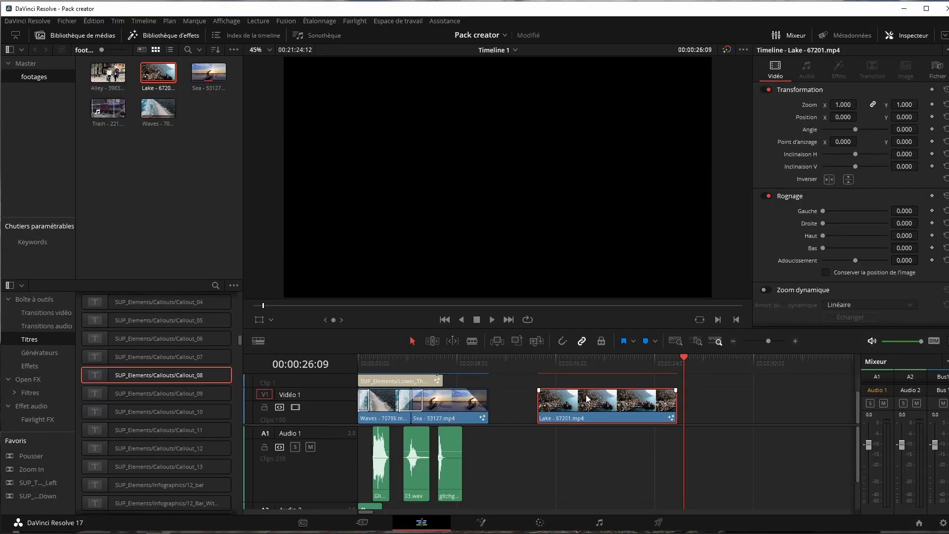
- Add the 3D_Pie_Chart_01 infographic to Video 1 after the lake clip and set its Value to 49
{"action": "scroll", "coordinate": [198, 386], "scroll_direction": "down", "scroll_amount": 3}
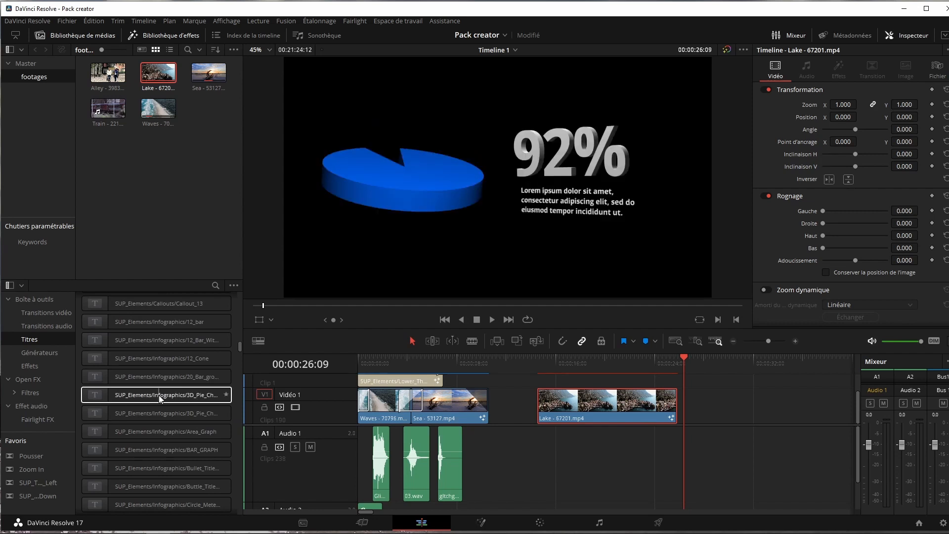
{"action": "left_click_drag", "start_coordinate": [153, 395], "coordinate": [722, 402]}
{"action": "left_click", "coordinate": [727, 362]}
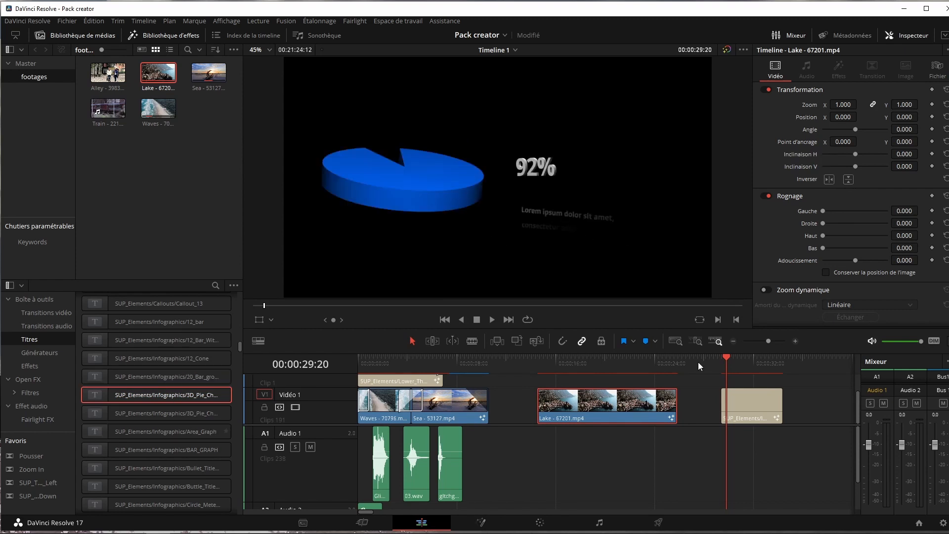
{"action": "left_click", "coordinate": [739, 403]}
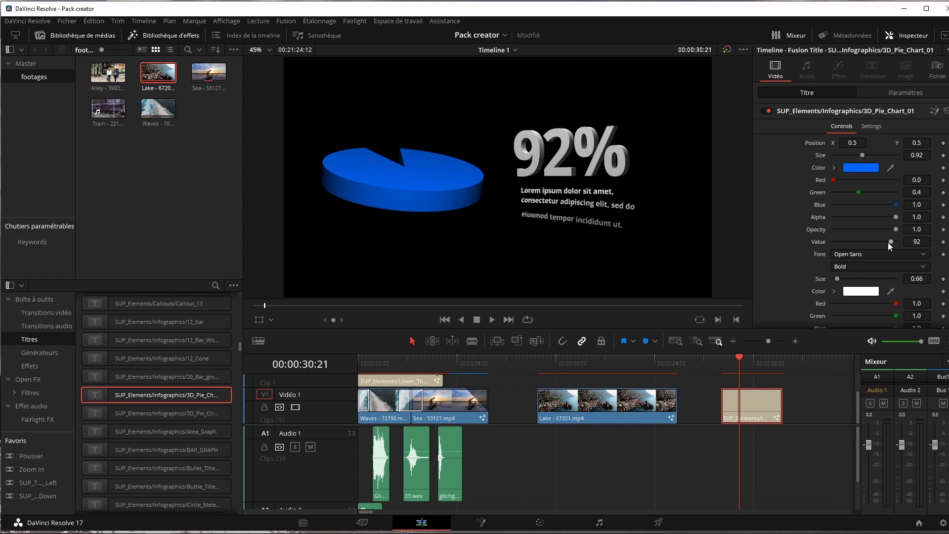
{"action": "left_click_drag", "start_coordinate": [890, 242], "coordinate": [865, 253]}
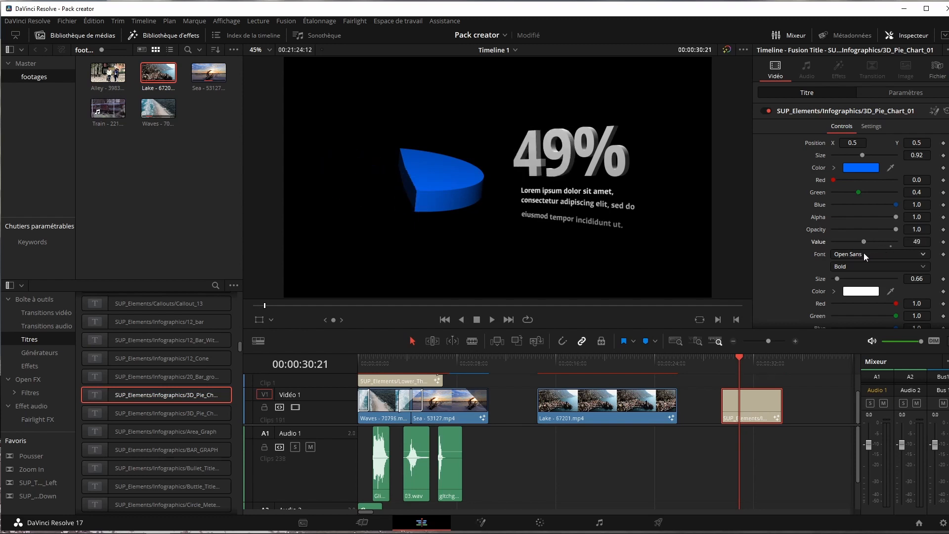
- Keyframe the pie chart's Value from 0 at 00:00:29:15 to 36 at 00:00:31:19
{"action": "left_click", "coordinate": [724, 358]}
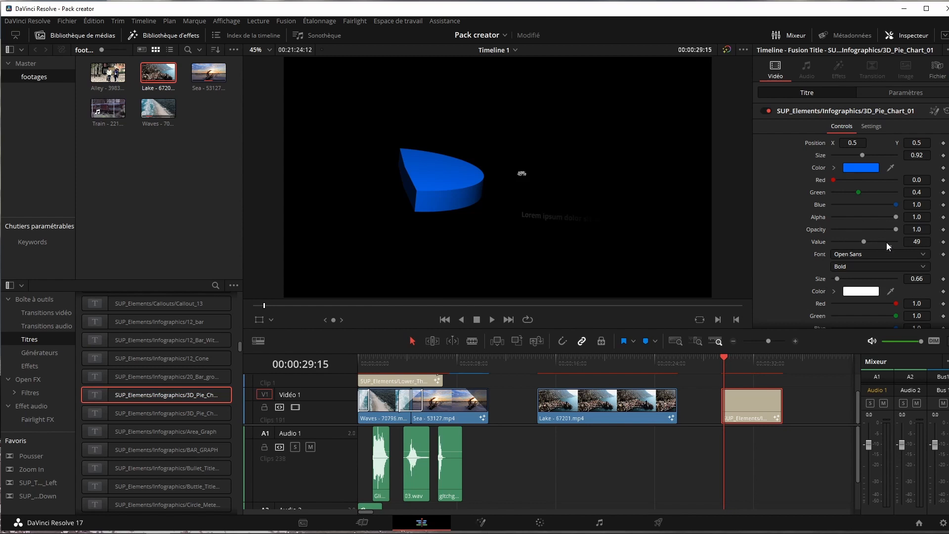
{"action": "left_click_drag", "start_coordinate": [863, 241], "coordinate": [809, 244]}
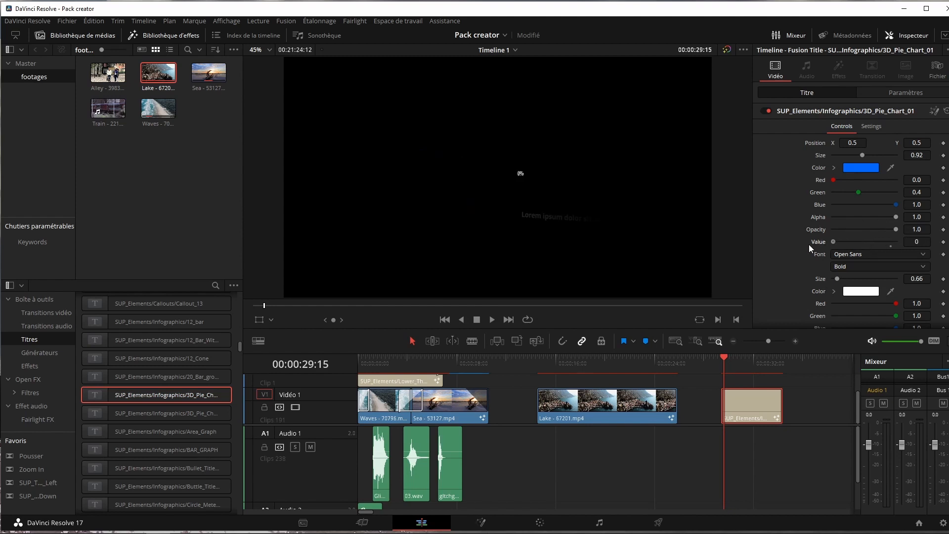
{"action": "left_click", "coordinate": [751, 358]}
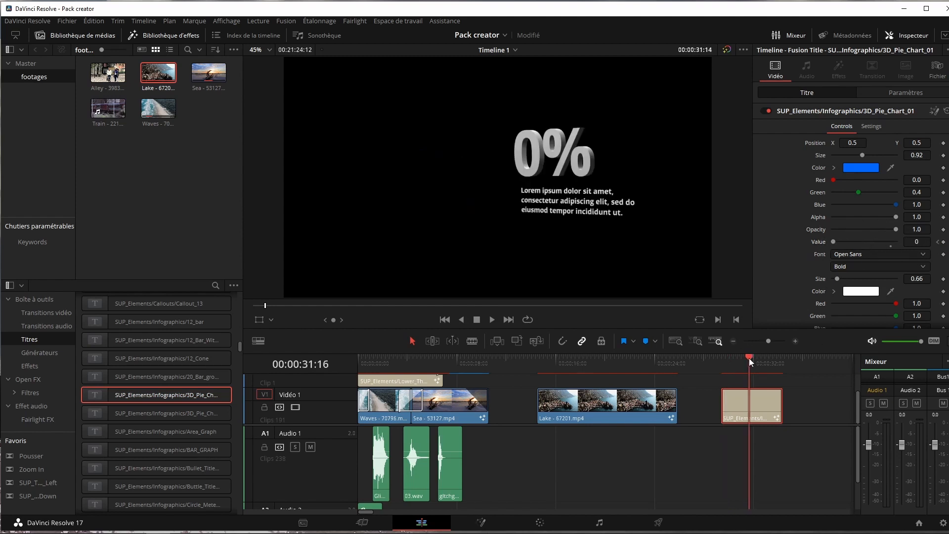
{"action": "left_click_drag", "start_coordinate": [835, 242], "coordinate": [857, 244]}
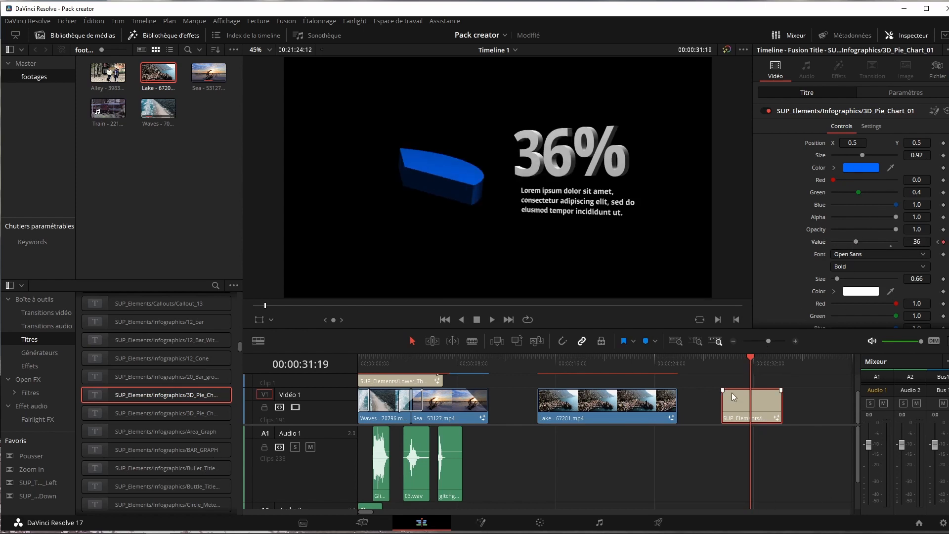
- Play back the pie chart animation and examine the chart's description text, font and size settings
{"action": "left_click", "coordinate": [724, 359]}
{"action": "key", "text": "space"}
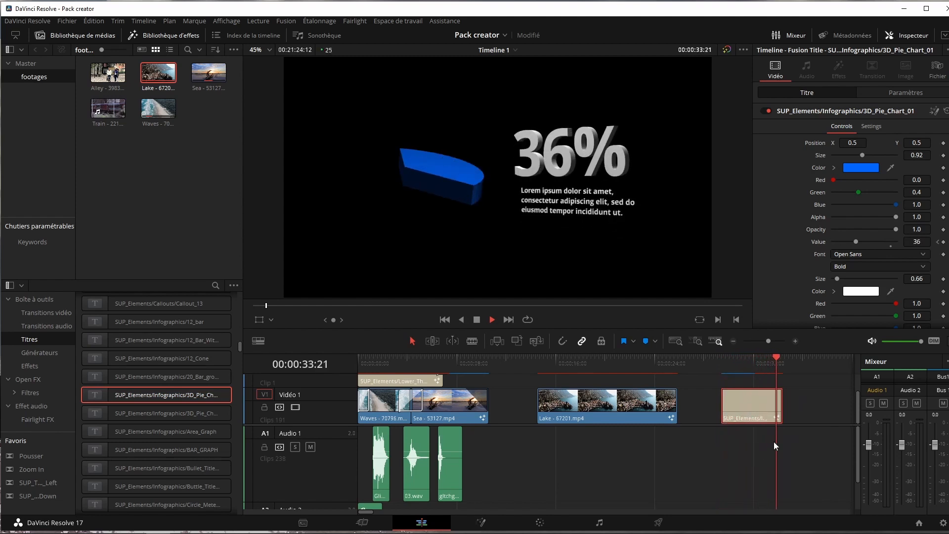
{"action": "left_click", "coordinate": [826, 223]}
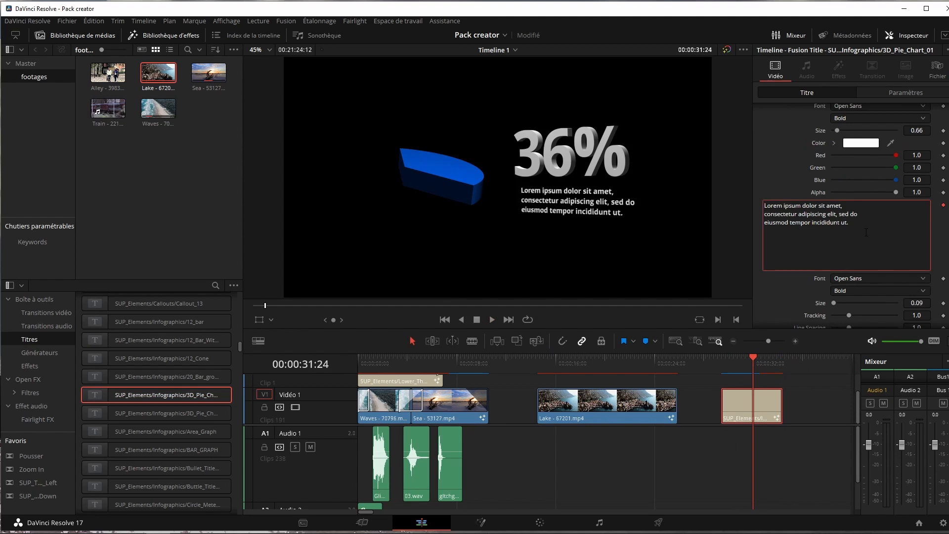
{"action": "scroll", "coordinate": [866, 232], "scroll_direction": "down", "scroll_amount": 3}
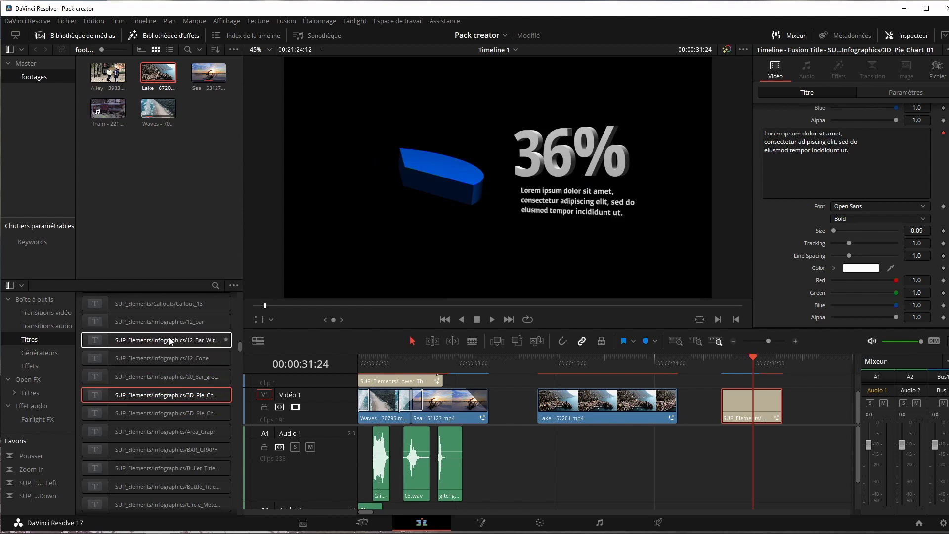
- Place the 12_bar infographic on Video 1 after the pie chart
{"action": "left_click", "coordinate": [161, 325]}
{"action": "left_click_drag", "start_coordinate": [161, 325], "coordinate": [814, 396]}
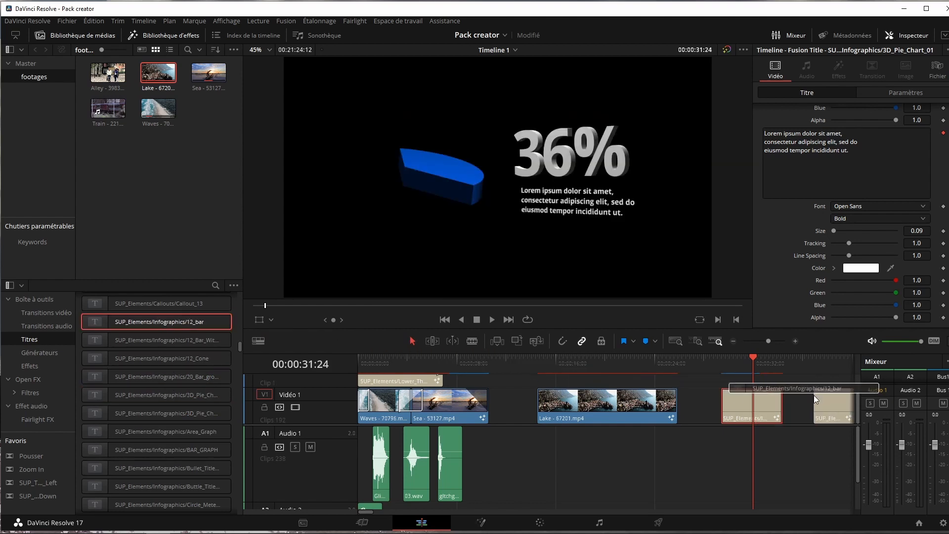
{"action": "left_click", "coordinate": [821, 359]}
{"action": "scroll", "coordinate": [816, 411], "scroll_direction": "right", "scroll_amount": 5}
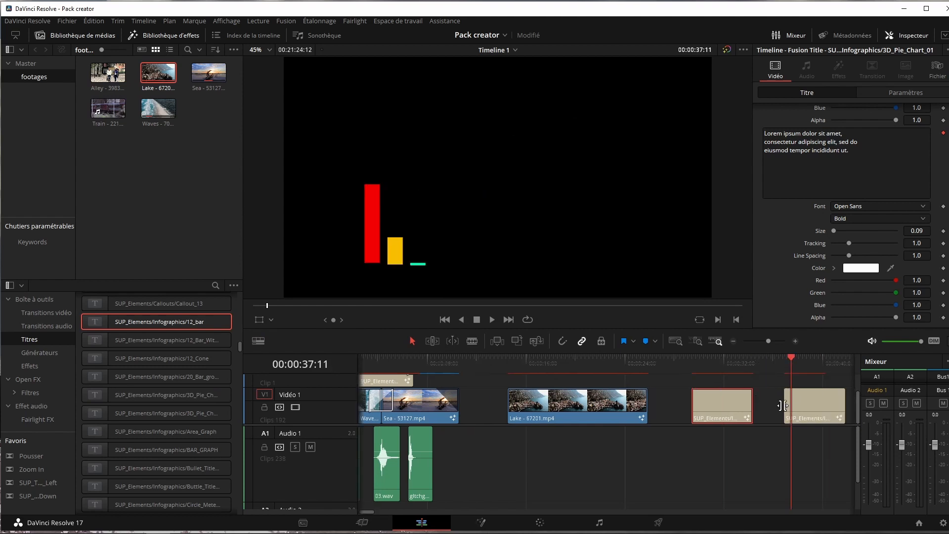
- Set the 12_bar chart's VALUE_01 to 54, VALUE_02 to 71 and VALUE_03 to 20, and preview its animation
{"action": "left_click", "coordinate": [726, 401]}
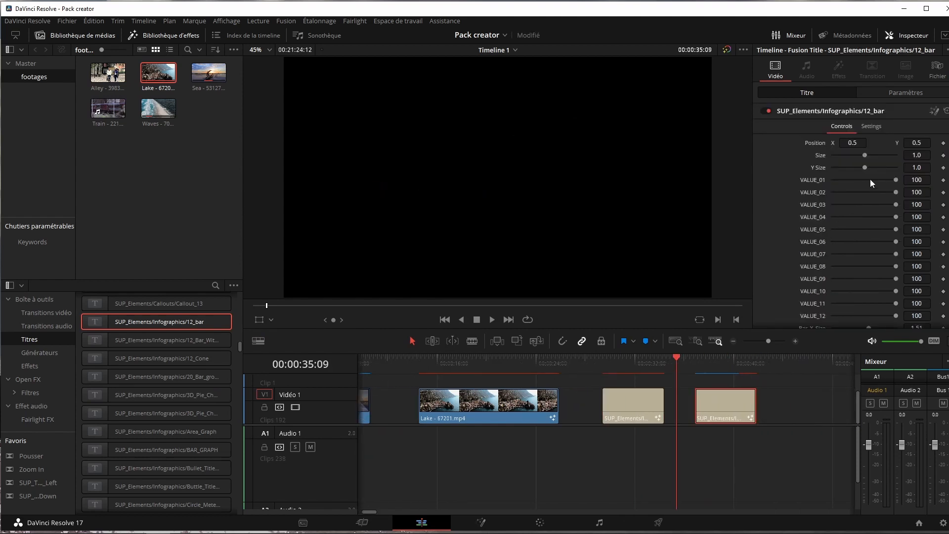
{"action": "scroll", "coordinate": [867, 197], "scroll_direction": "down", "scroll_amount": 6}
{"action": "scroll", "coordinate": [869, 195], "scroll_direction": "up", "scroll_amount": 6}
{"action": "left_click_drag", "start_coordinate": [896, 180], "coordinate": [876, 197]}
{"action": "left_click_drag", "start_coordinate": [698, 361], "coordinate": [727, 357]}
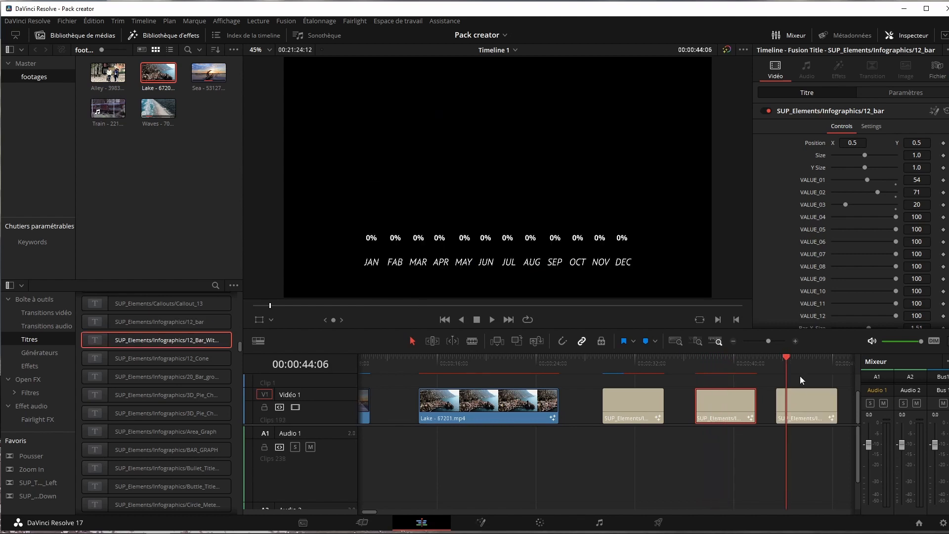
- Add the 12_Bar_With_% infographic after the 12_bar clip with VALUE_01 at 42, VALUE_02 at 44 and VALUE_03 at 24
{"action": "mouse_move", "coordinate": [787, 358]}
{"action": "left_mouse_down"}
{"action": "mouse_move", "coordinate": [779, 358]}
{"action": "mouse_move", "coordinate": [791, 360]}
{"action": "left_mouse_up"}
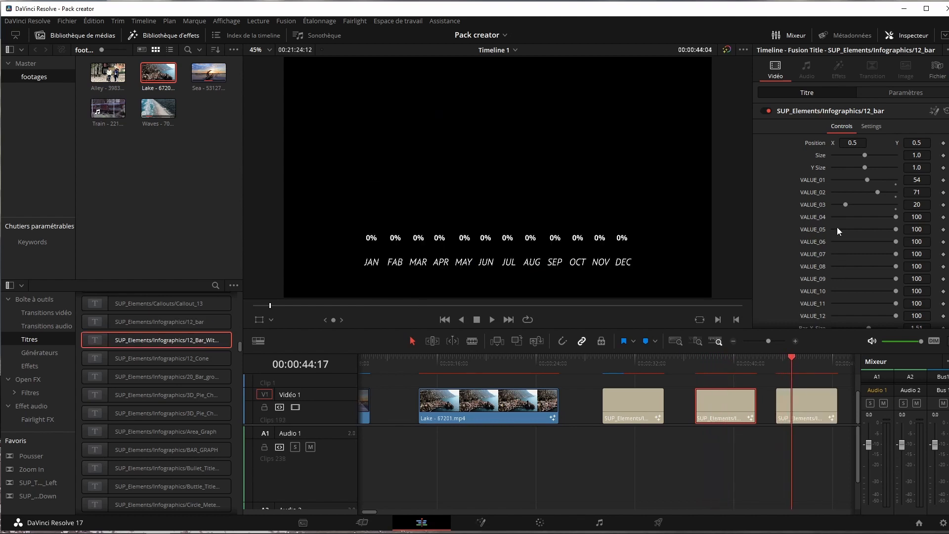
{"action": "left_click", "coordinate": [807, 406]}
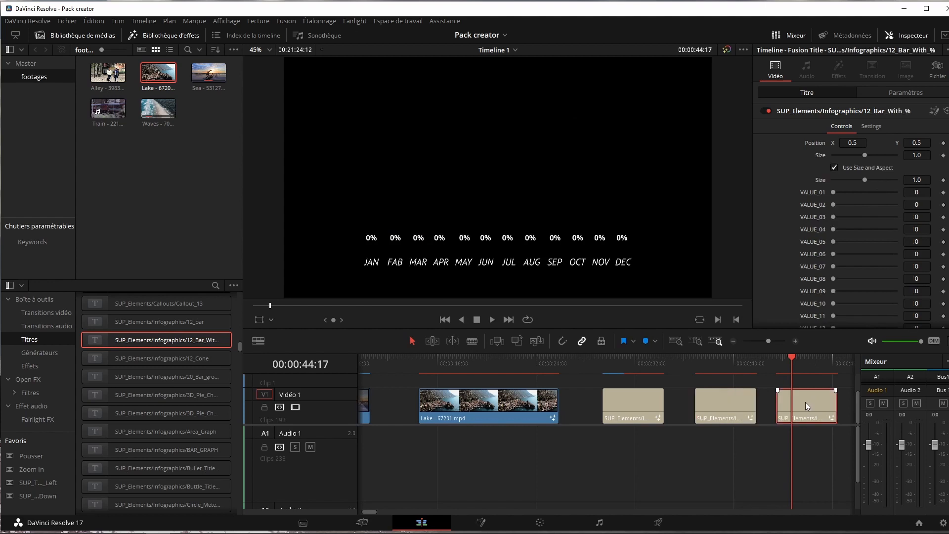
{"action": "left_click", "coordinate": [861, 204]}
{"action": "left_click", "coordinate": [847, 218]}
- Keyframe the percentage chart's first three values from 0 at 00:00:43:15 to 76, 43 and 60 at about 00:00:44:20, and preview the animation
{"action": "mouse_move", "coordinate": [775, 358]}
{"action": "left_mouse_down"}
{"action": "mouse_move", "coordinate": [806, 358]}
{"action": "mouse_move", "coordinate": [816, 344]}
{"action": "mouse_move", "coordinate": [812, 357]}
{"action": "mouse_move", "coordinate": [779, 360]}
{"action": "left_mouse_up"}
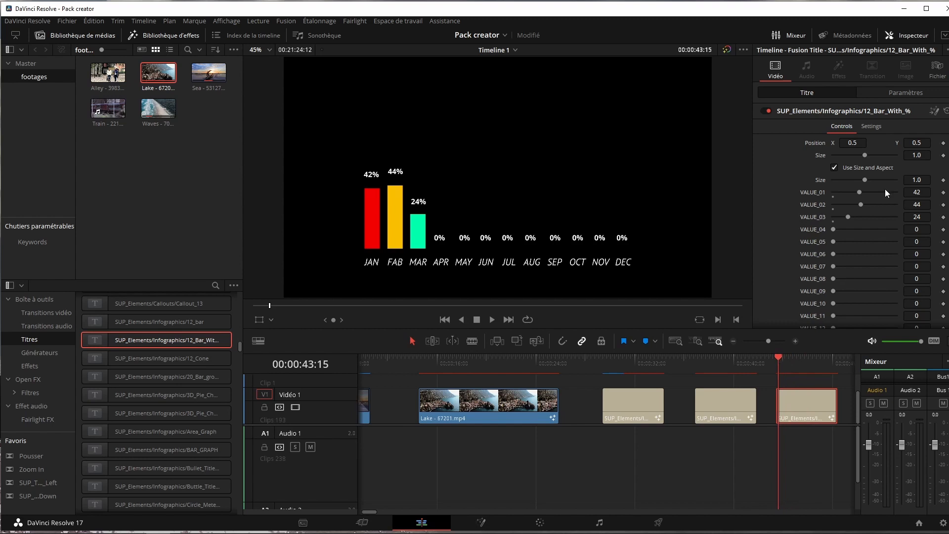
{"action": "left_click_drag", "start_coordinate": [859, 192], "coordinate": [838, 209]}
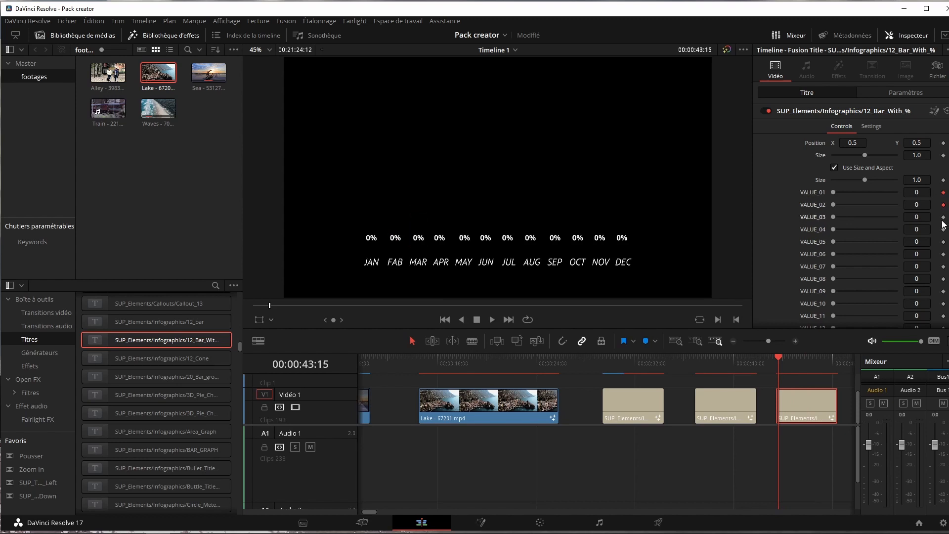
{"action": "left_click_drag", "start_coordinate": [778, 357], "coordinate": [793, 354]}
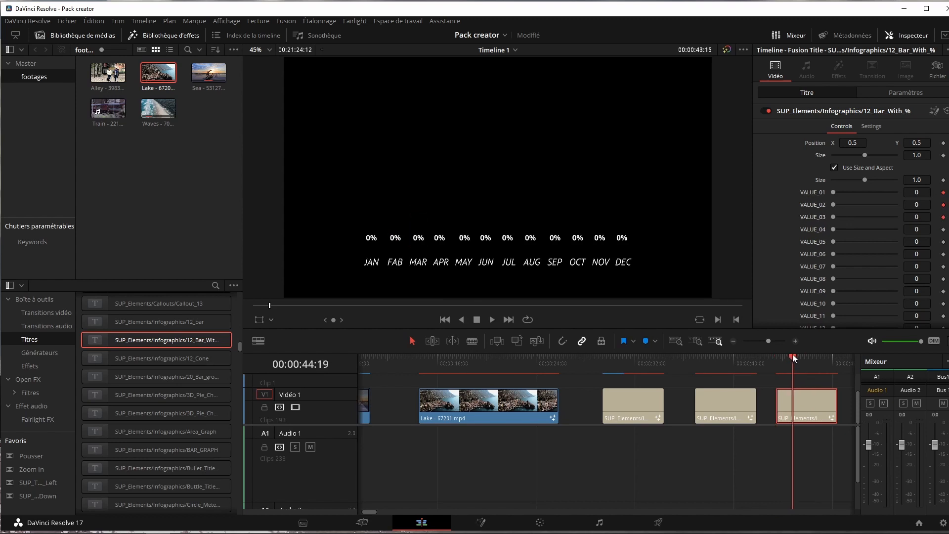
{"action": "left_click_drag", "start_coordinate": [835, 203], "coordinate": [883, 192]}
{"action": "left_click_drag", "start_coordinate": [834, 217], "coordinate": [870, 216]}
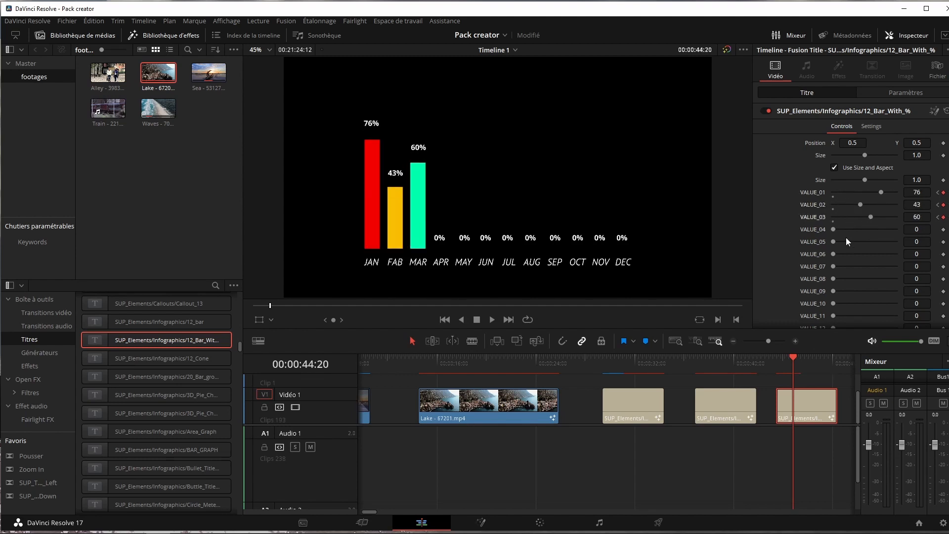
{"action": "left_click", "coordinate": [781, 362]}
{"action": "left_click_drag", "start_coordinate": [777, 357], "coordinate": [823, 355]}
- Remove the three infographic clips and place the Badge_03 title on Video 1 after the lake clip
{"action": "left_click", "coordinate": [728, 393]}
{"action": "left_click_drag", "start_coordinate": [729, 364], "coordinate": [636, 366]}
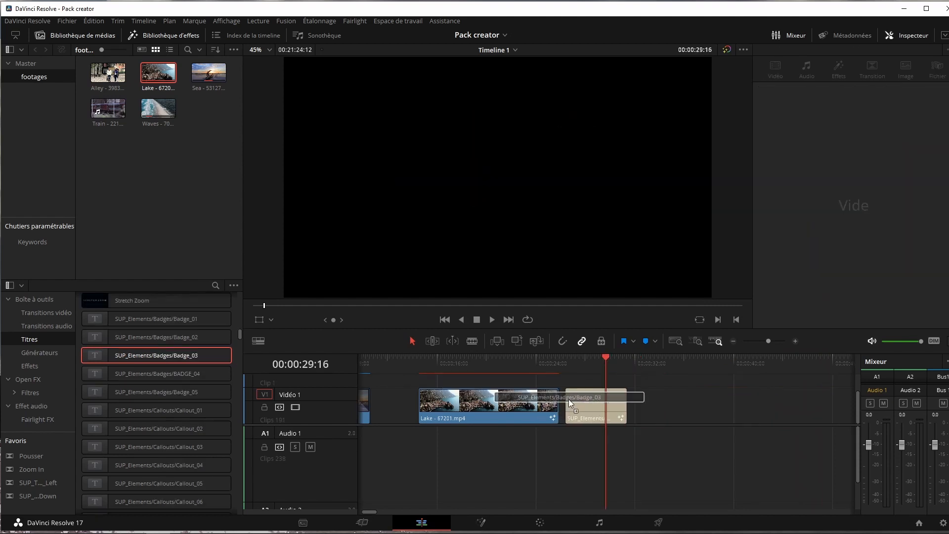
{"action": "left_click_drag", "start_coordinate": [574, 399], "coordinate": [582, 395]}
{"action": "left_click_drag", "start_coordinate": [586, 359], "coordinate": [613, 364]}
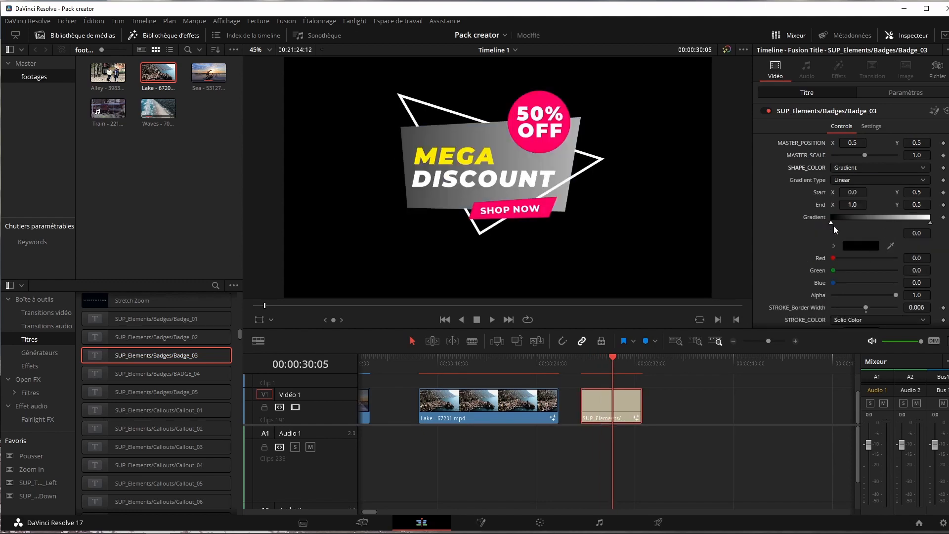
- Fill the Badge_03 shape with a linear gradient whose first colour is #00aaff
{"action": "left_click", "coordinate": [857, 249]}
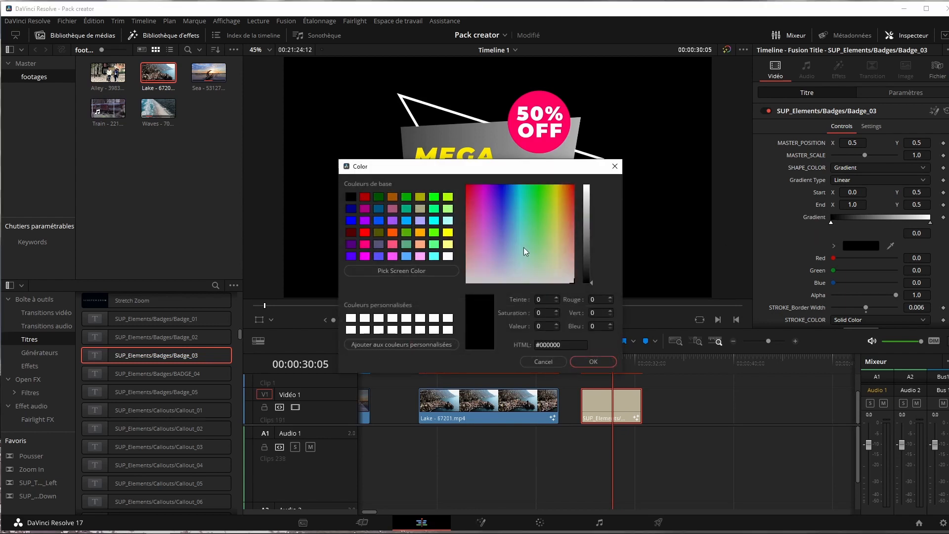
{"action": "left_click", "coordinate": [515, 201]}
{"action": "left_click", "coordinate": [587, 187]}
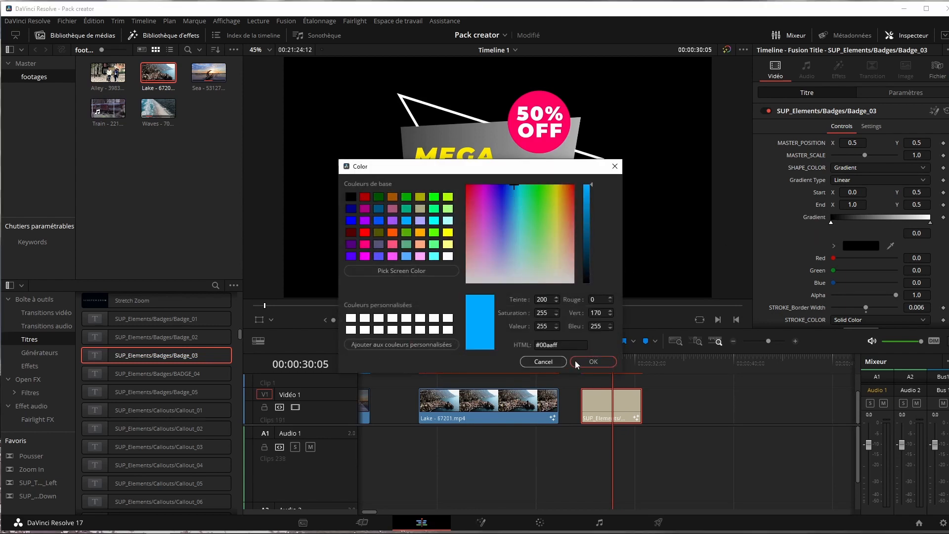
{"action": "left_click", "coordinate": [593, 362]}
- Keyframe the badge gradient's white stop from position 0.0 at 00:00:30:05 to 1.0 at 00:00:32:08, and play it back
{"action": "left_click_drag", "start_coordinate": [930, 221], "coordinate": [816, 229]}
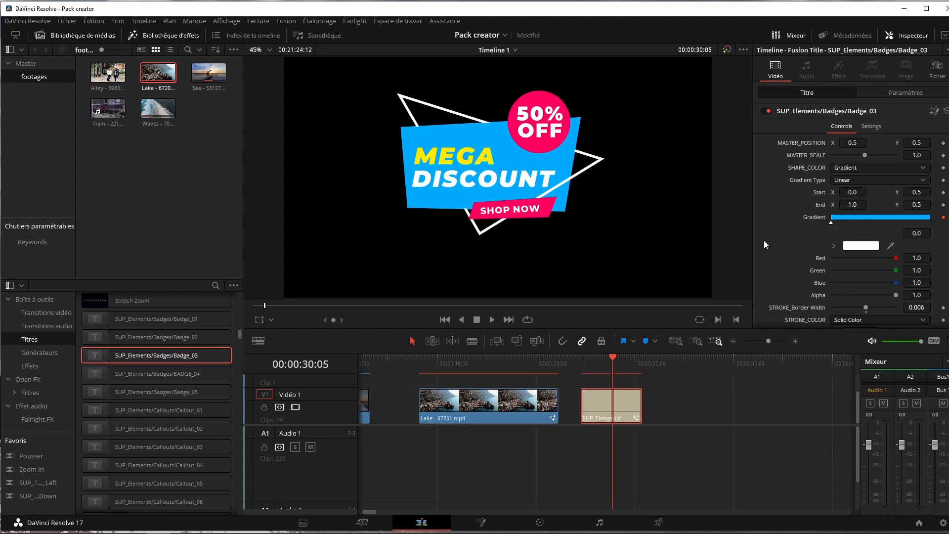
{"action": "left_click_drag", "start_coordinate": [612, 357], "coordinate": [638, 355]}
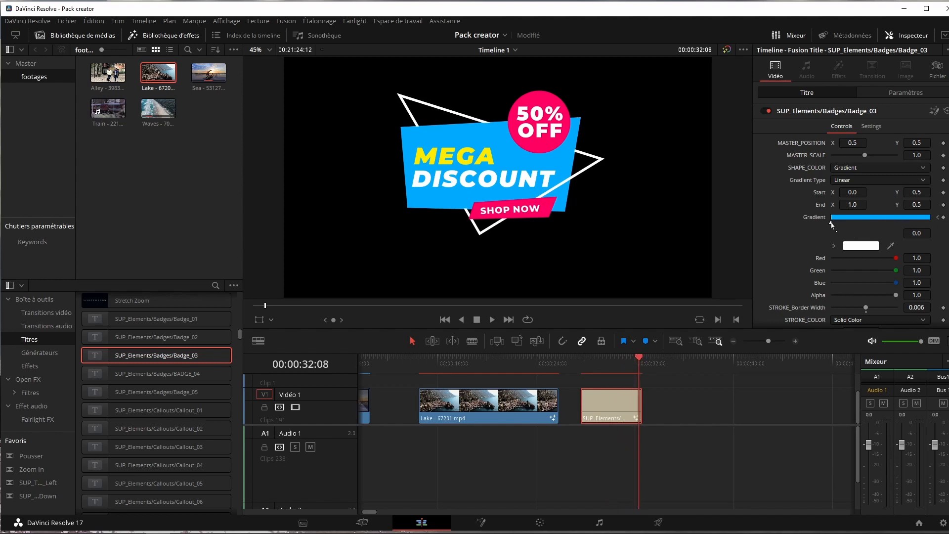
{"action": "left_click_drag", "start_coordinate": [832, 225], "coordinate": [931, 222]}
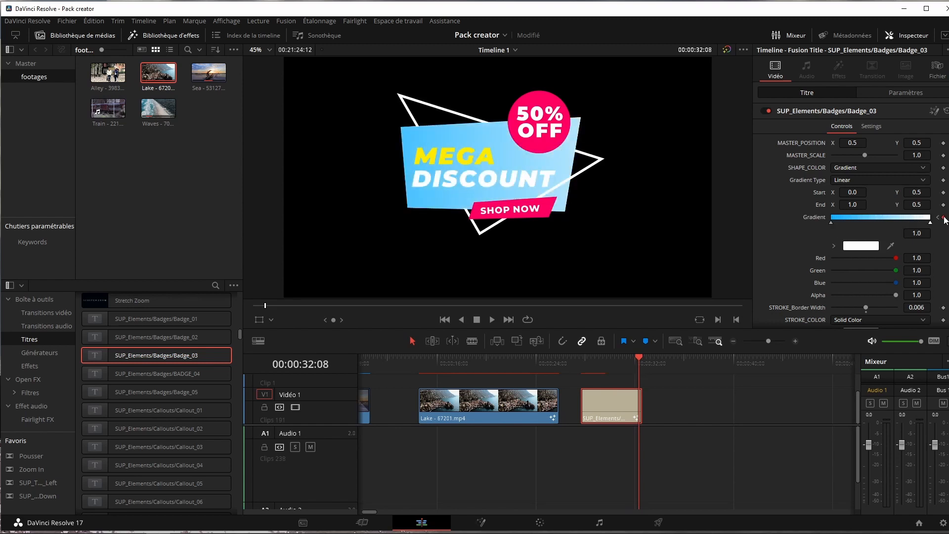
{"action": "key", "text": "space"}
{"action": "left_click", "coordinate": [583, 358]}
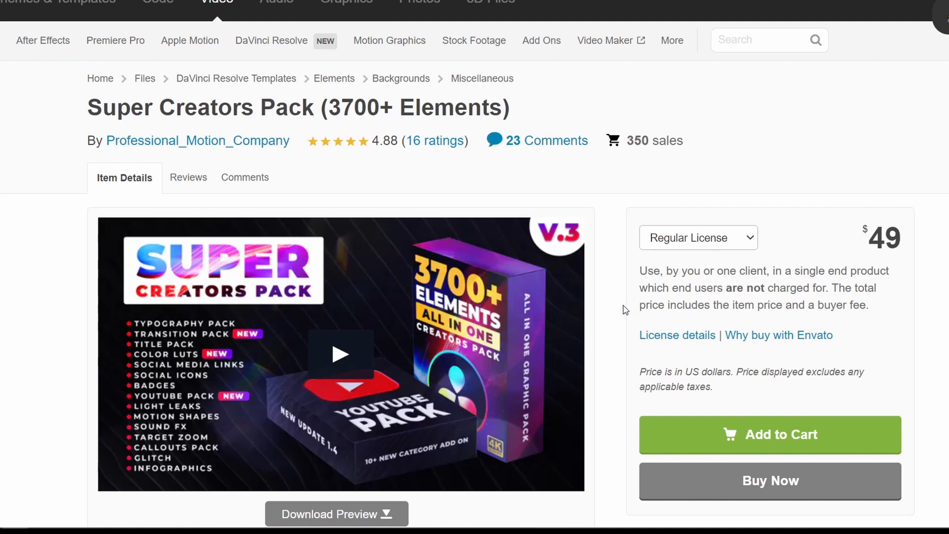
- Switch to the web browser and look over the Super Creators Pack product page
{"action": "scroll", "coordinate": [533, 327], "scroll_direction": "down", "scroll_amount": 1}
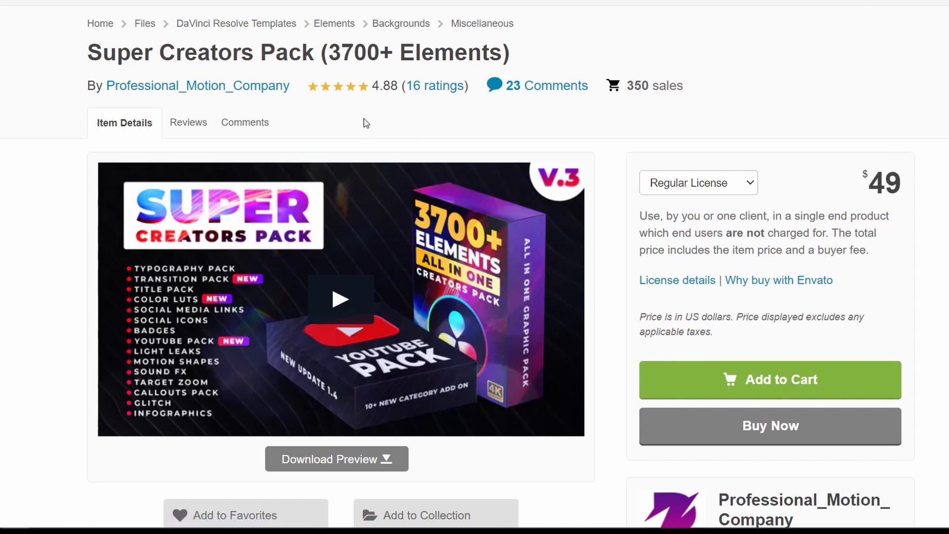
{"action": "scroll", "coordinate": [208, 295], "scroll_direction": "down", "scroll_amount": 3}
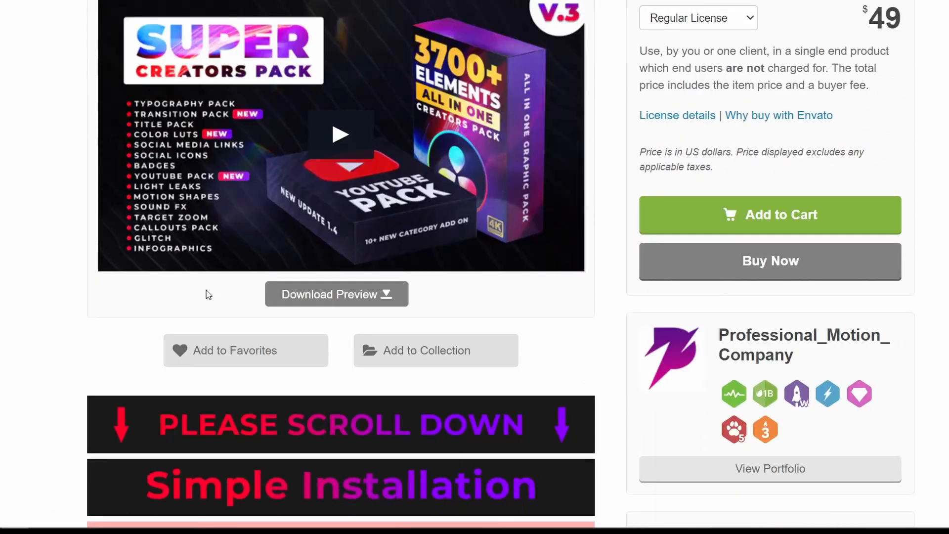
{"action": "scroll", "coordinate": [208, 295], "scroll_direction": "up", "scroll_amount": 4}
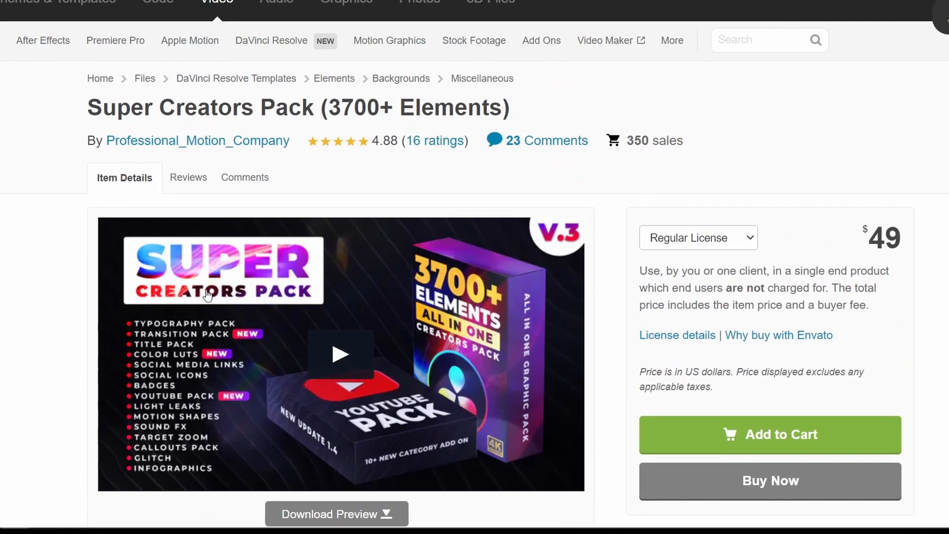